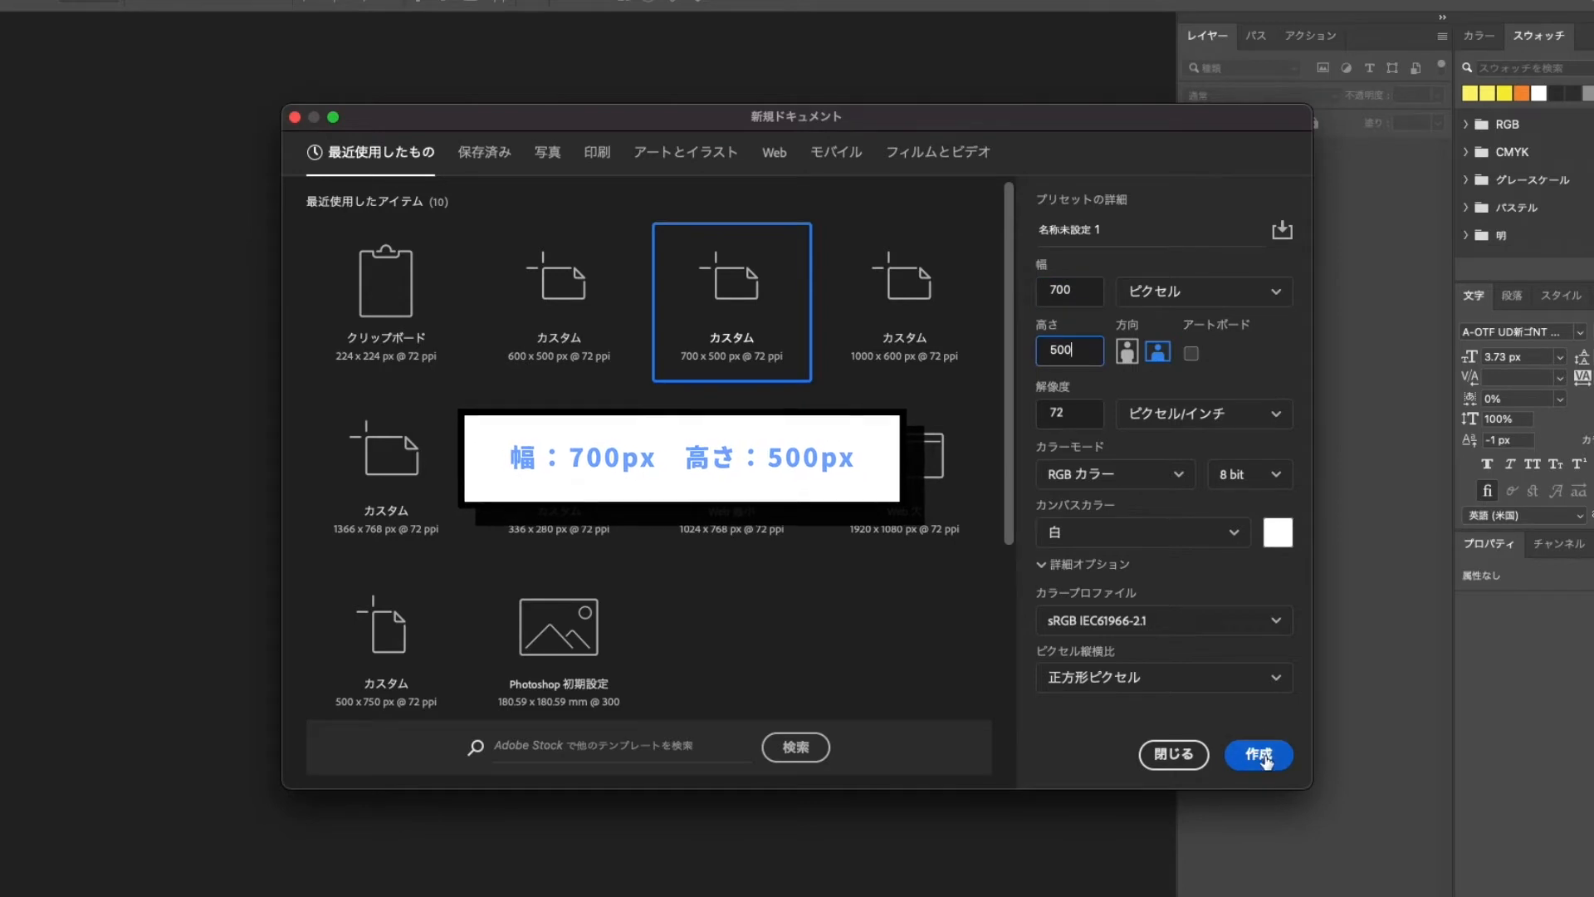
# Step: Create a 700 × 500 px document at 72 ppi and place smartphone.png in its right half
pyautogui.click(1254, 752)
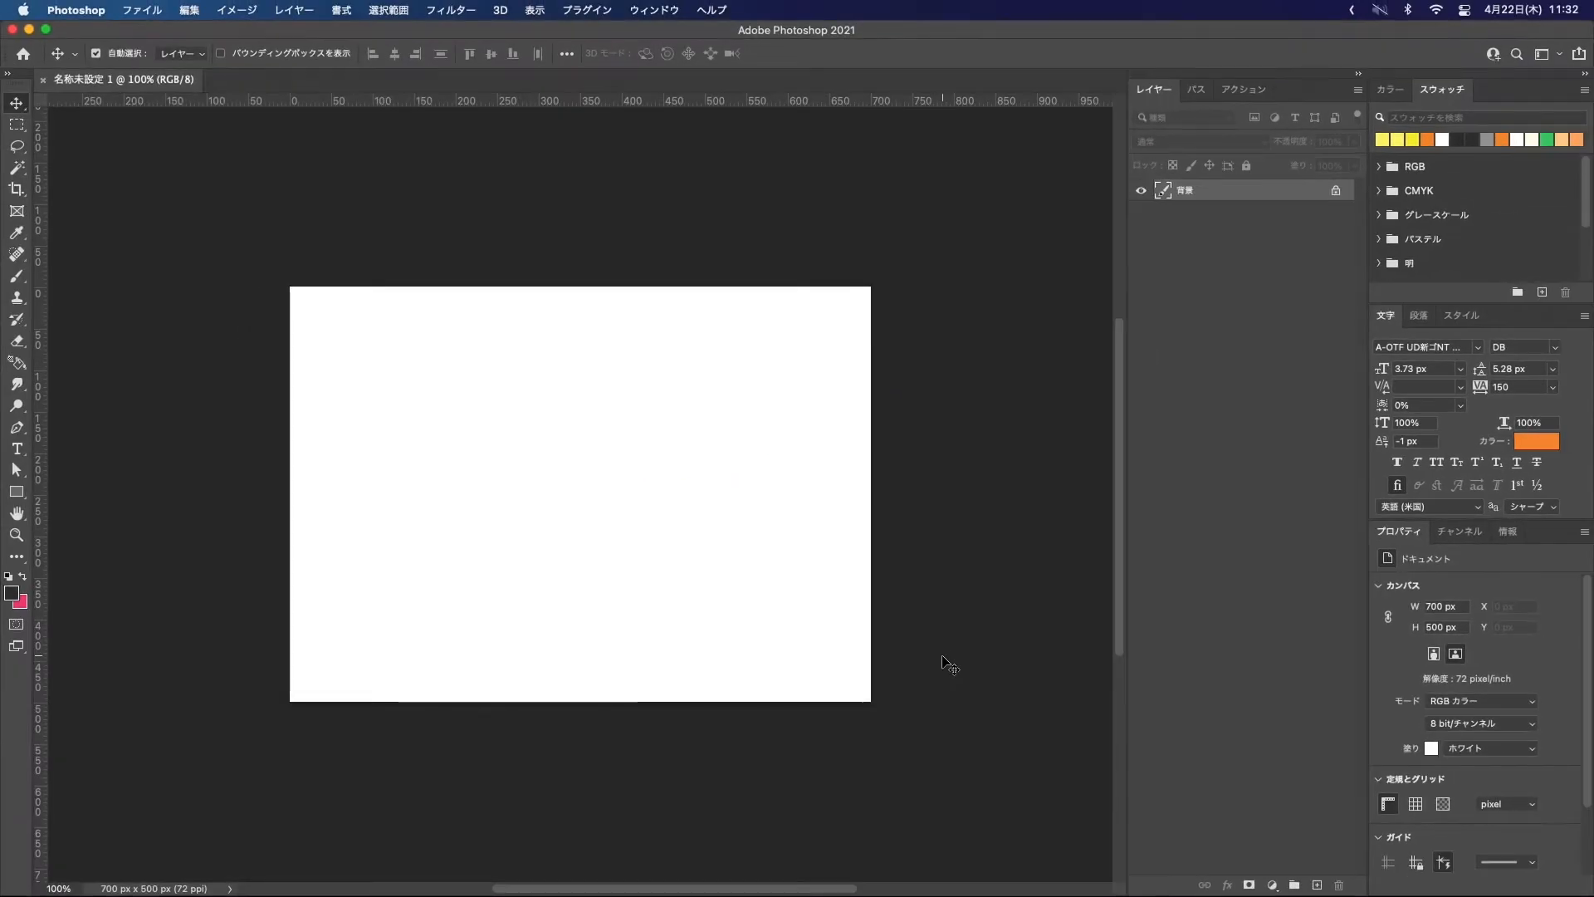
pyautogui.moveTo(1586, 405); pyautogui.dragTo(1484, 404)
pyautogui.click(1544, 62)
pyautogui.moveTo(1544, 62); pyautogui.dragTo(710, 474)
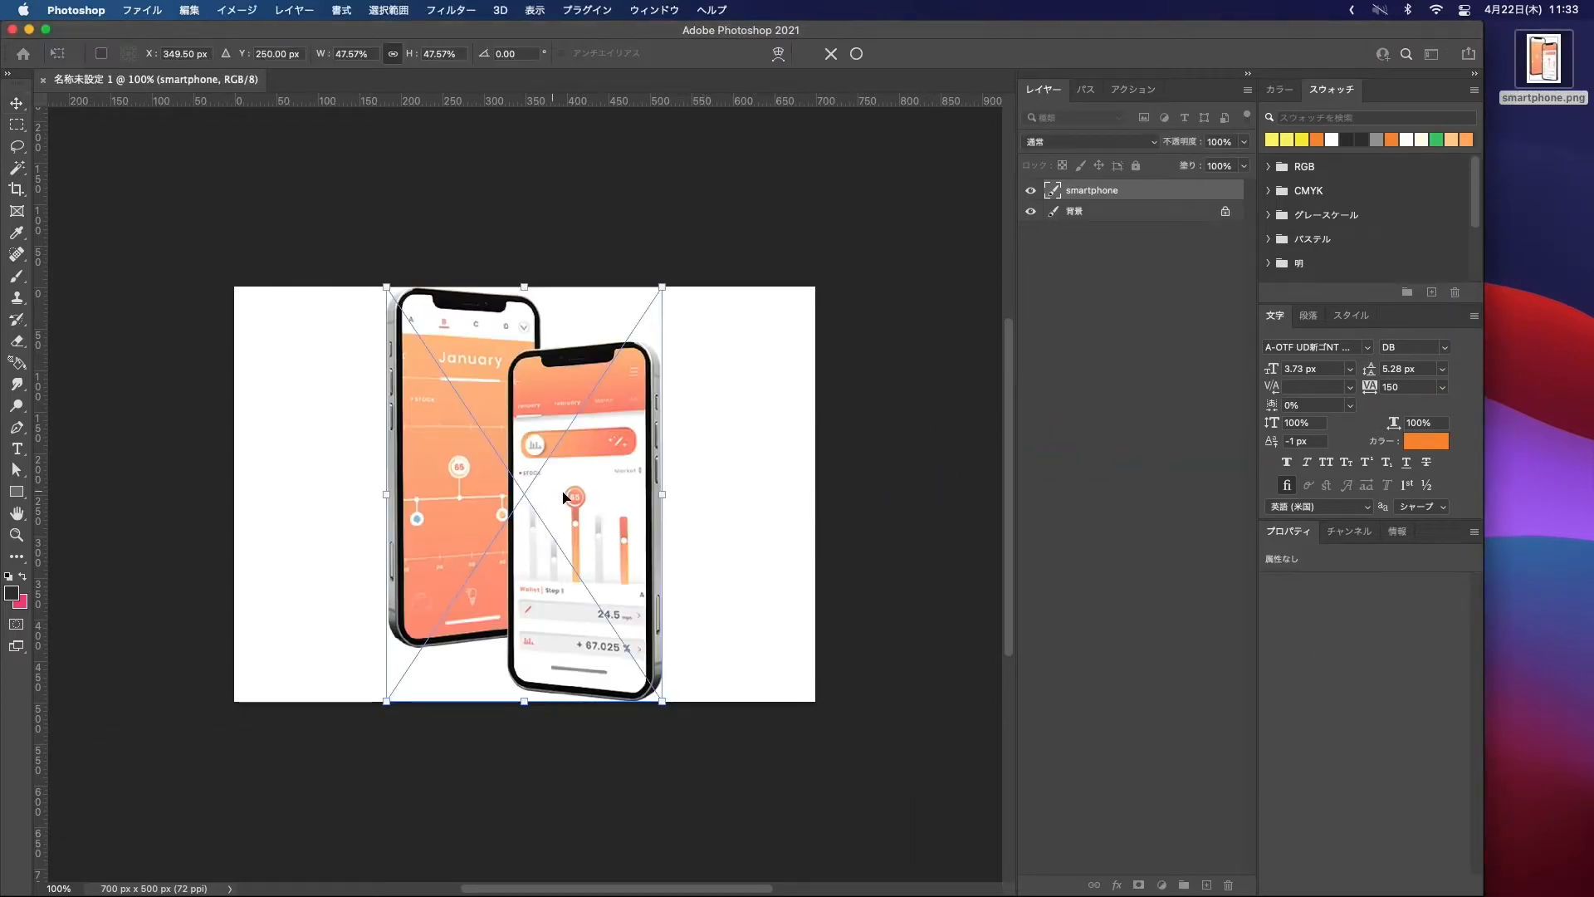
pyautogui.moveTo(564, 497); pyautogui.dragTo(670, 496)
pyautogui.click(857, 55)
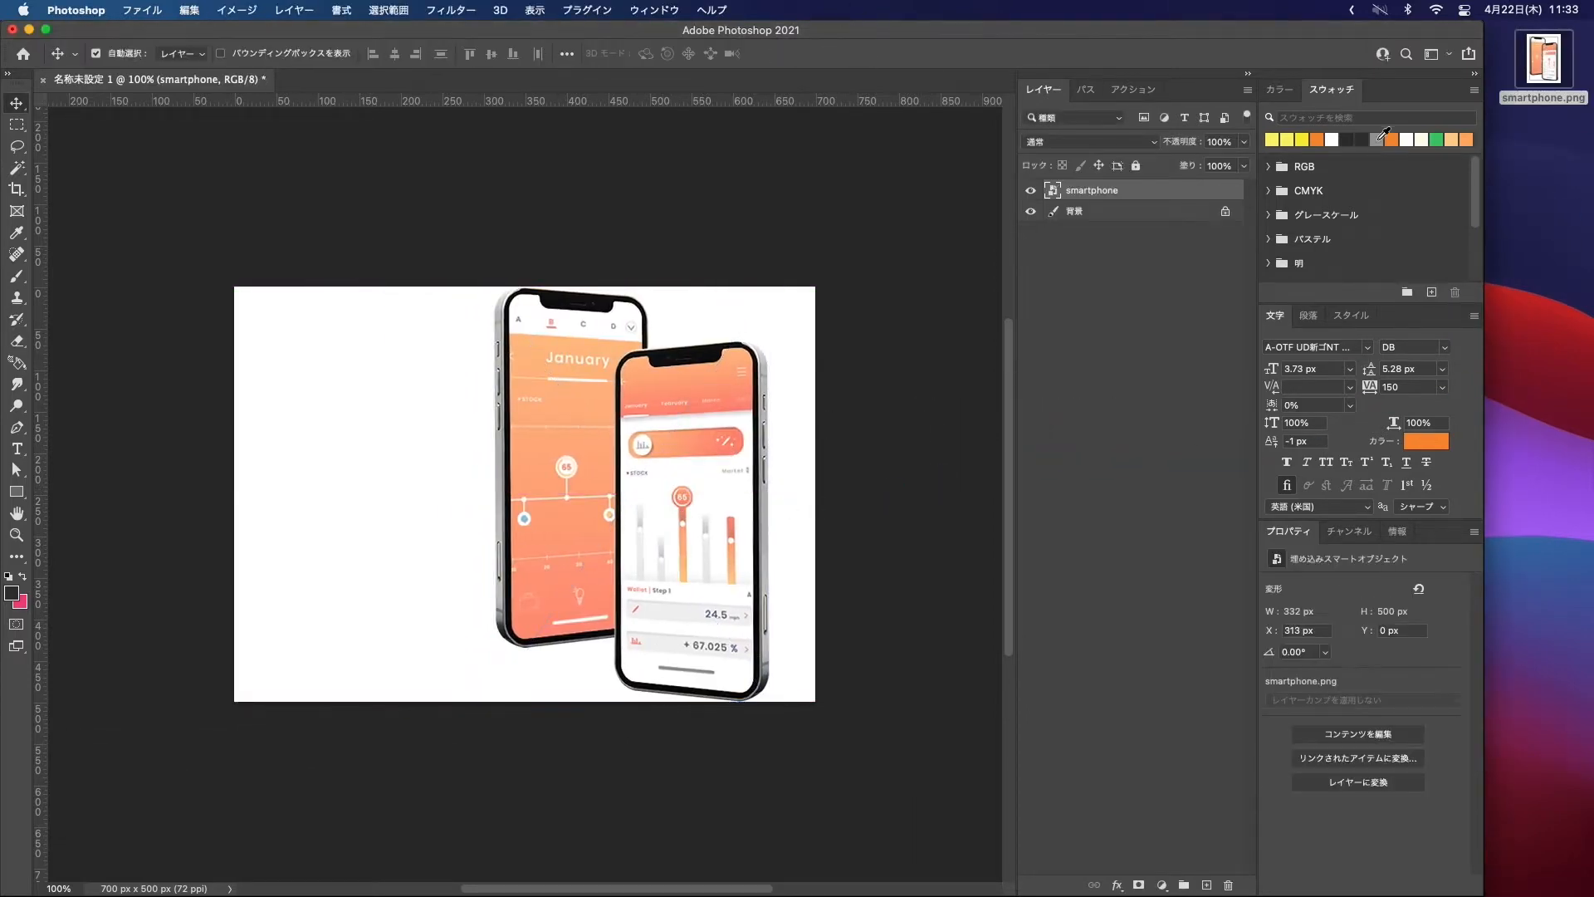
pyautogui.moveTo(1484, 173); pyautogui.dragTo(1590, 173)
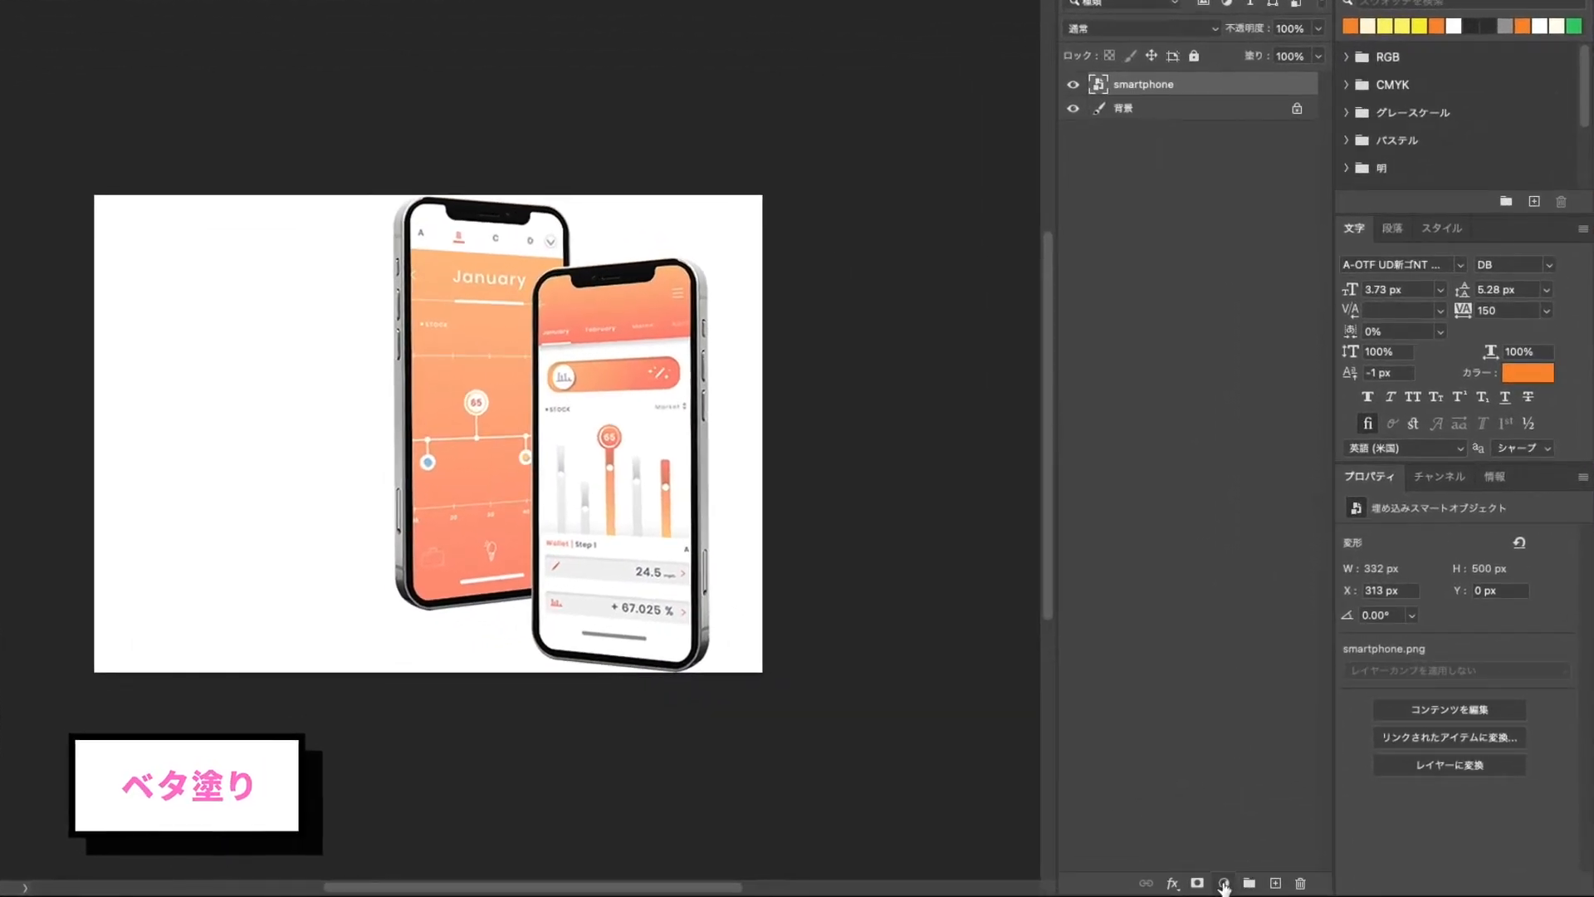
# Step: Add a solid color fill layer in #fffdec, name it bg and put it below the smartphone layer
pyautogui.click(1225, 885)
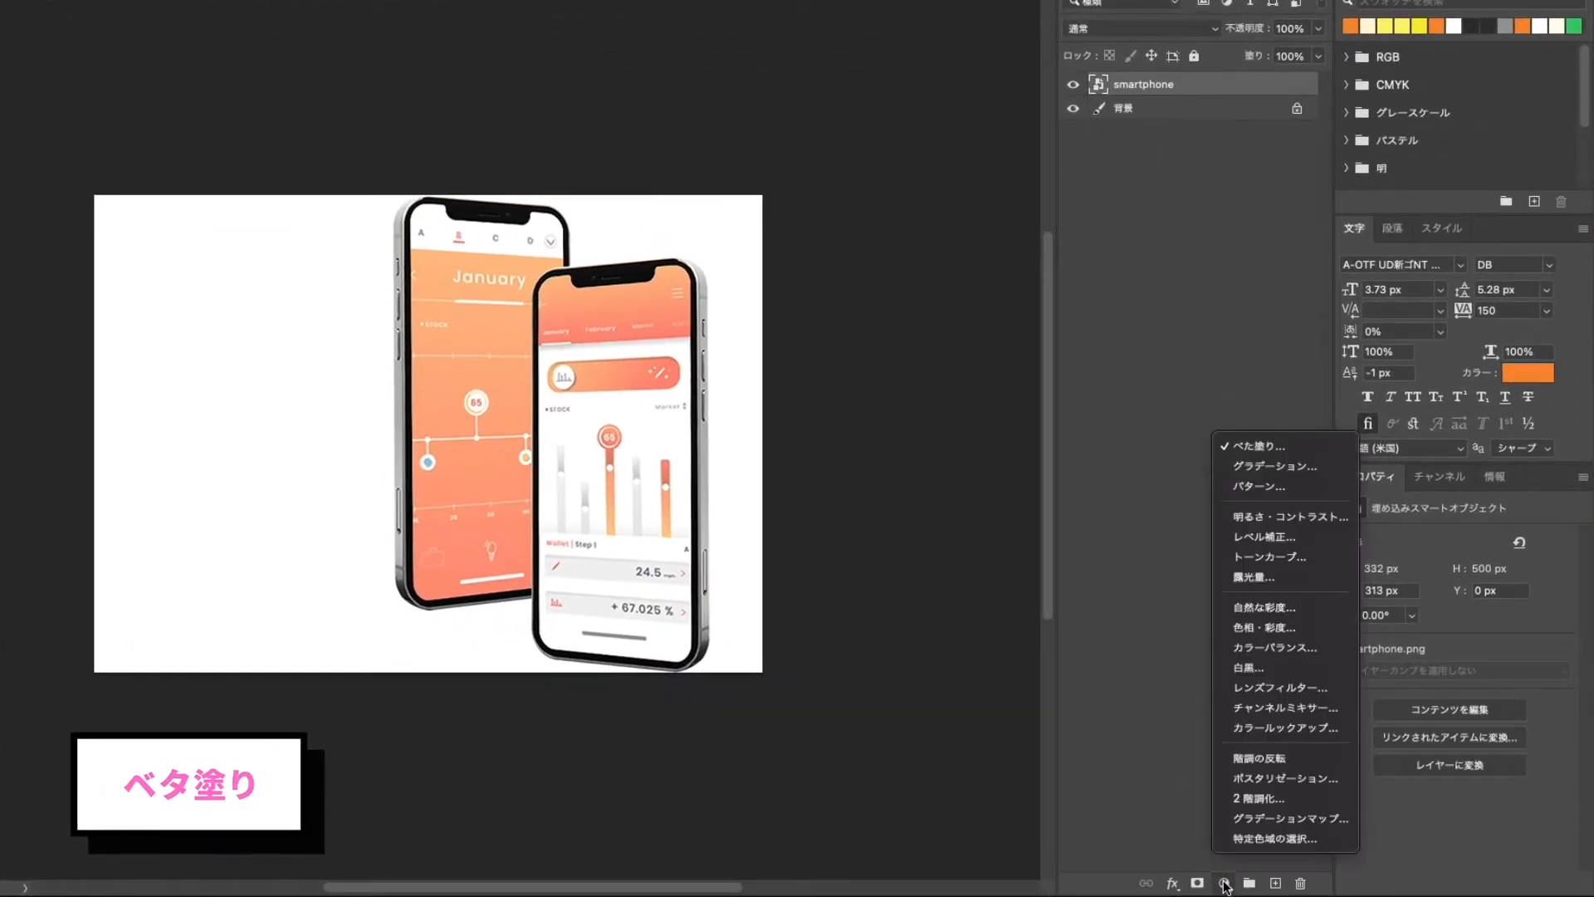
pyautogui.click(1261, 445)
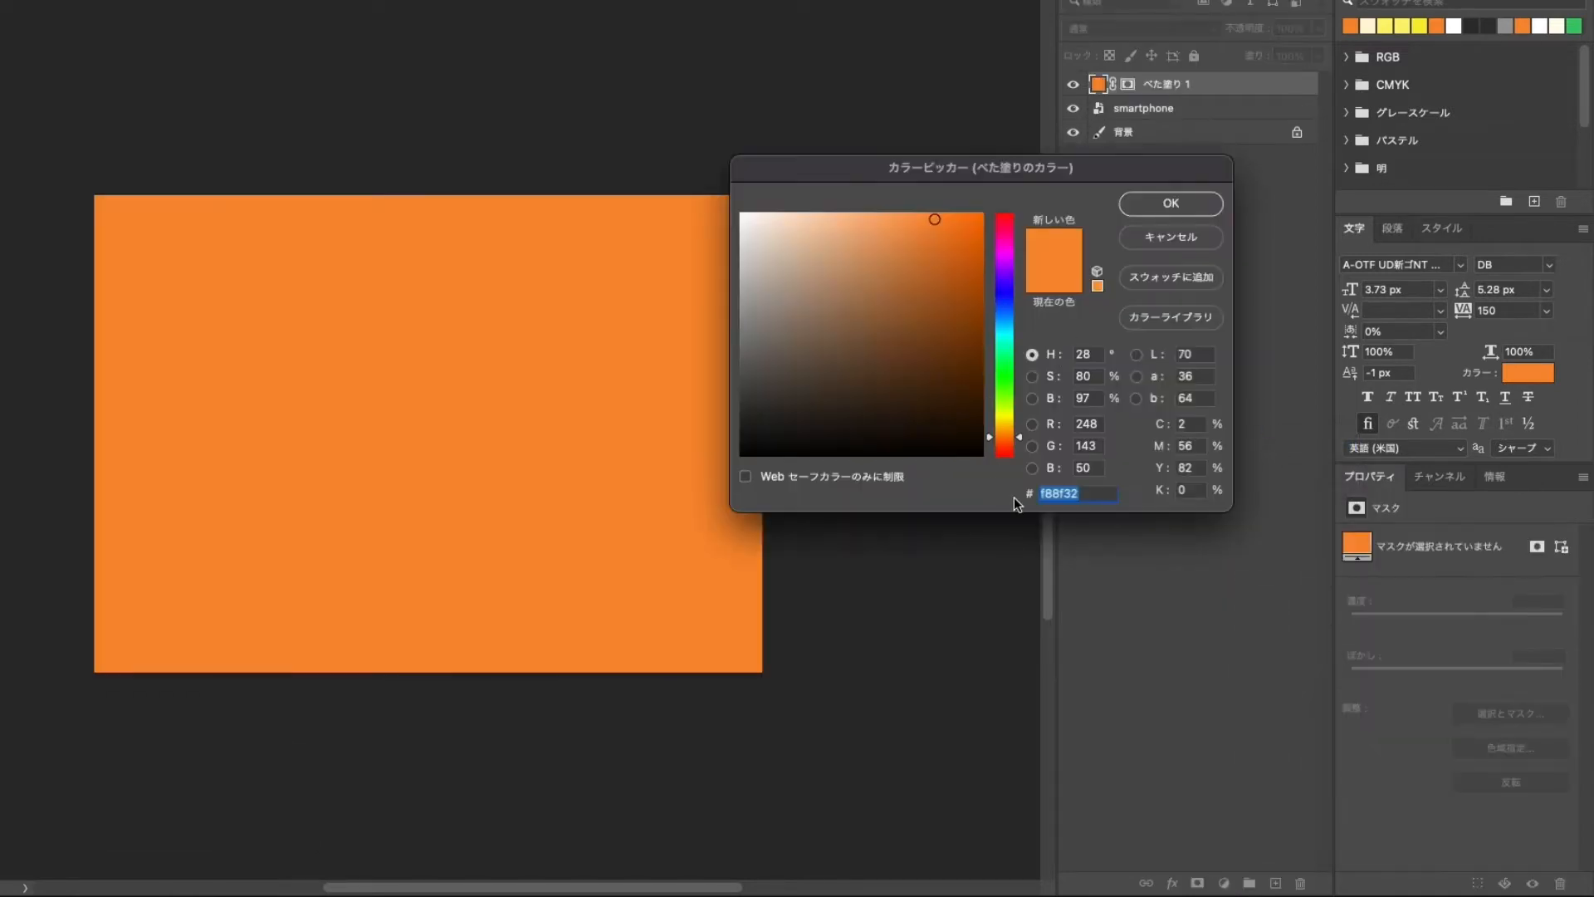
pyautogui.write('fffdec')
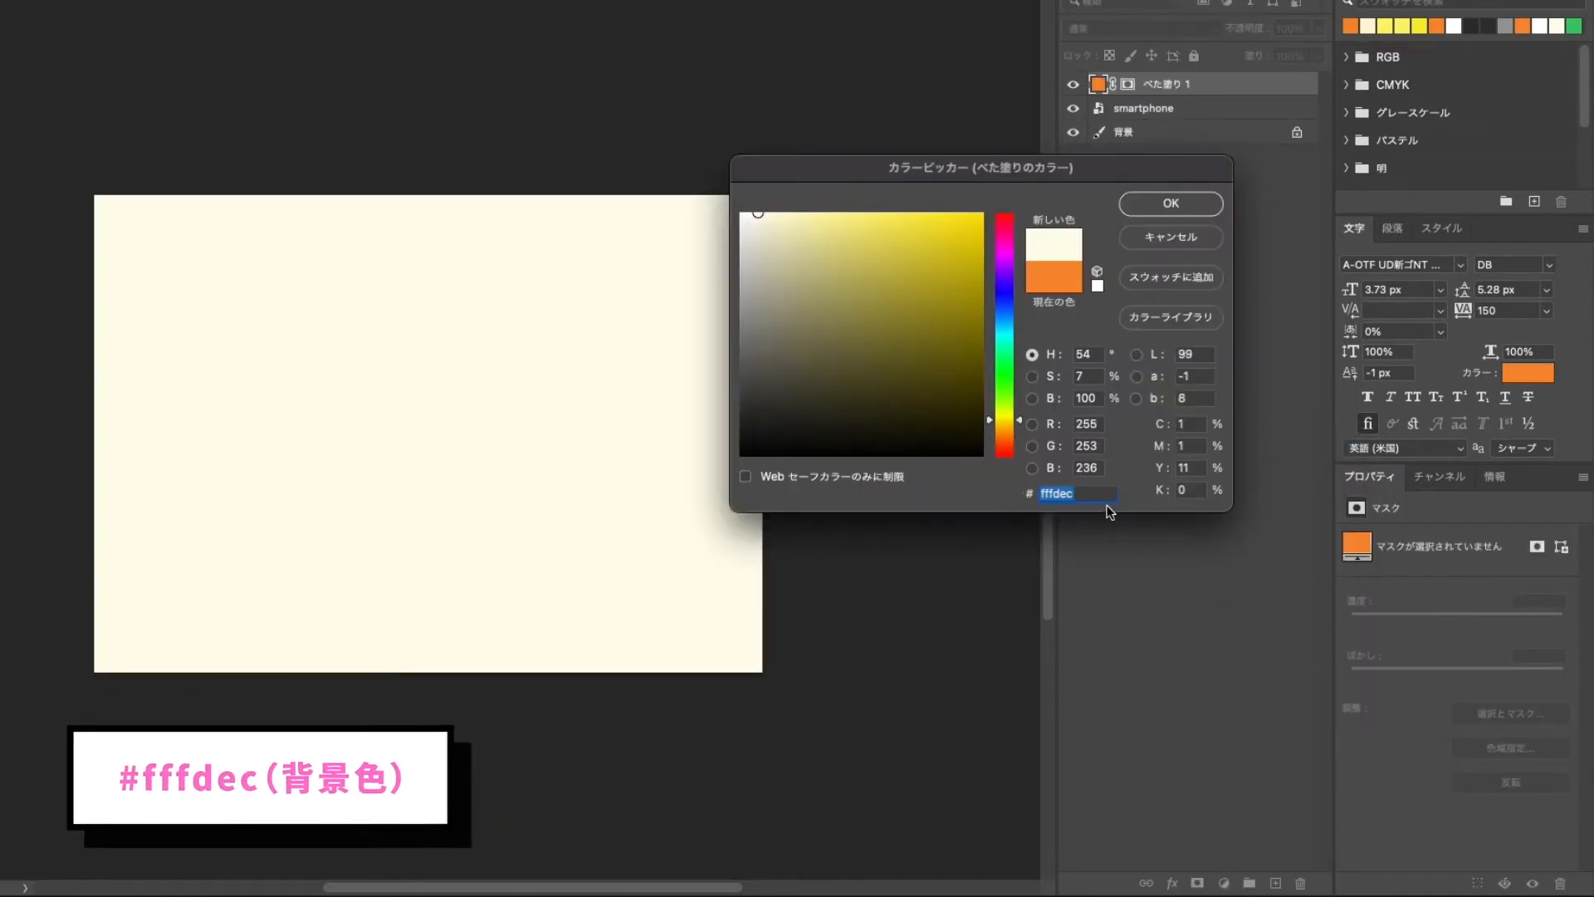
pyautogui.click(1177, 204)
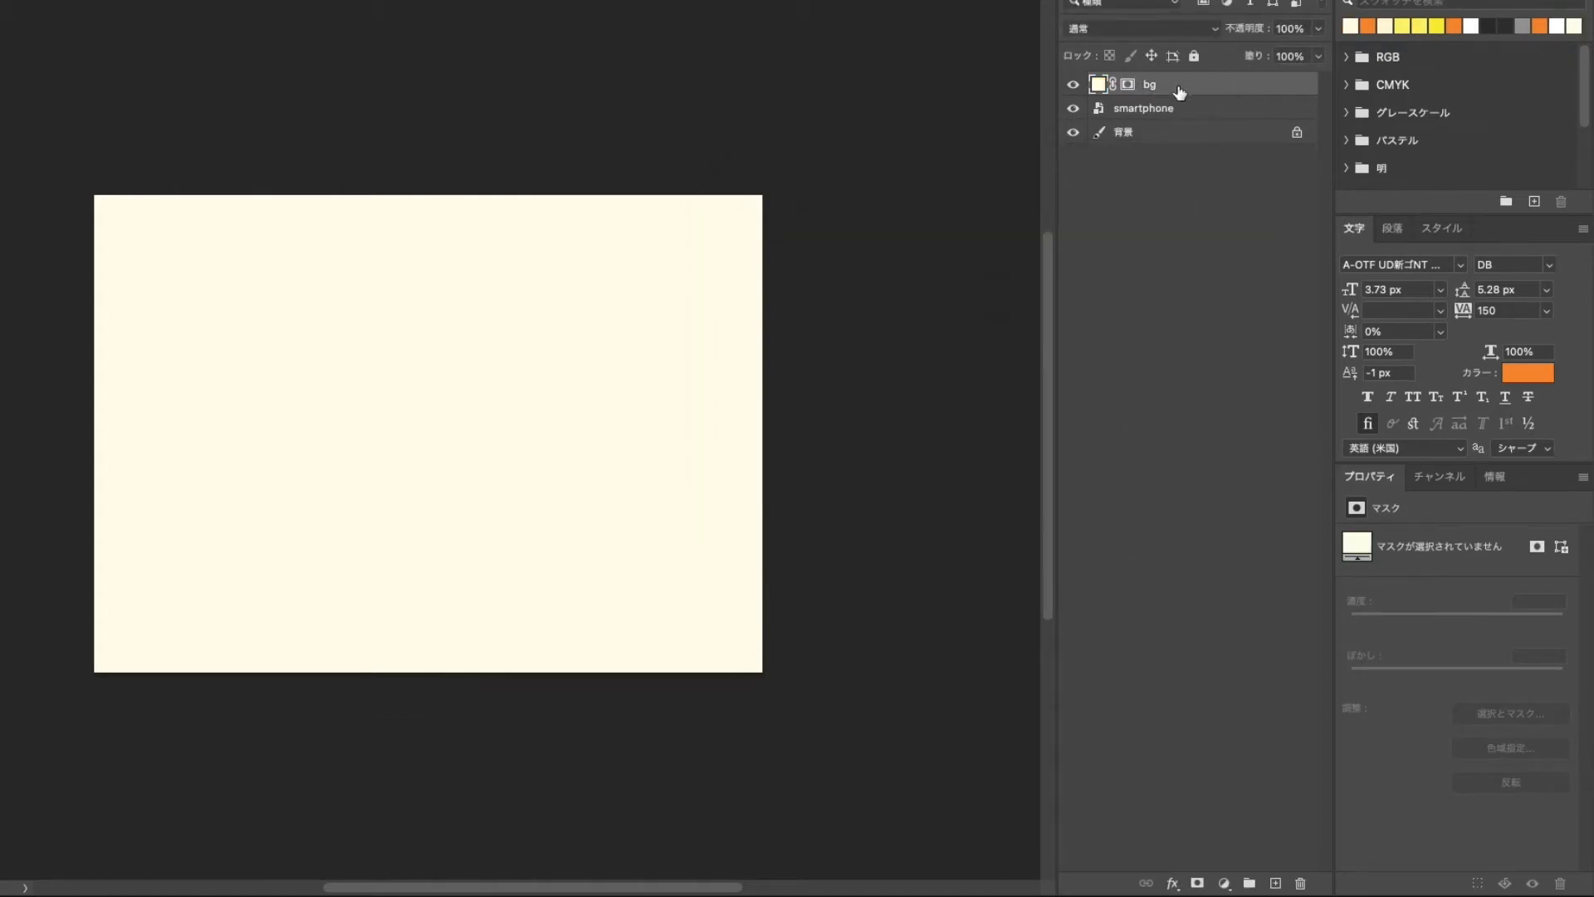
pyautogui.moveTo(1179, 91); pyautogui.dragTo(1174, 126)
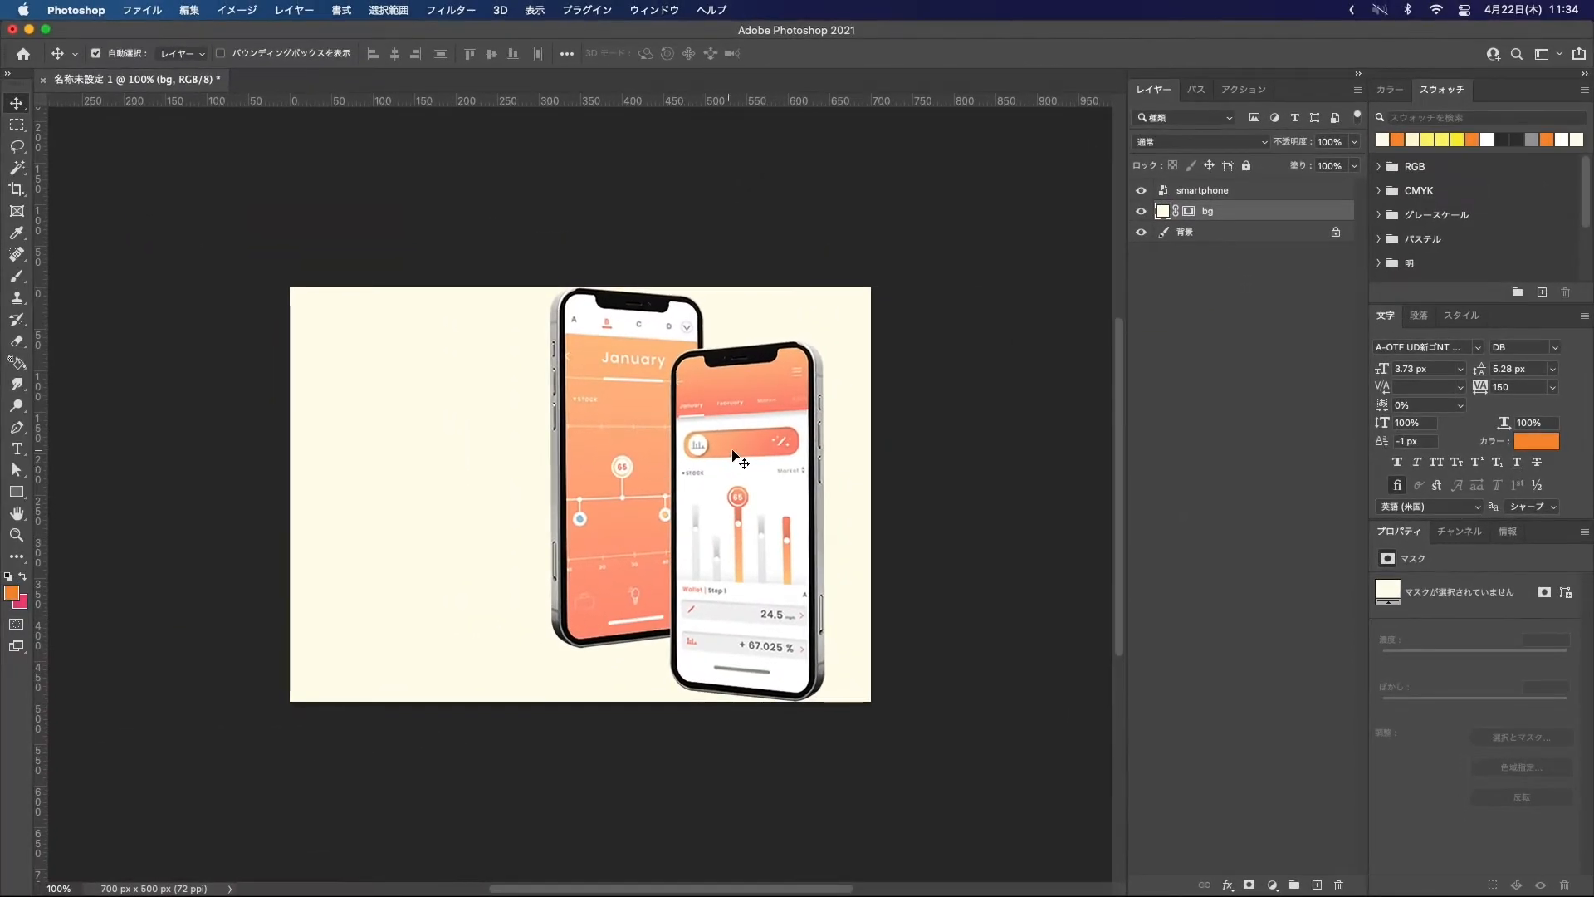
# Step: Move the smartphone image down past the canvas's lower edge and enlarge it to about 359 × 539 px
pyautogui.click(736, 451)
pyautogui.moveTo(745, 448); pyautogui.dragTo(762, 522)
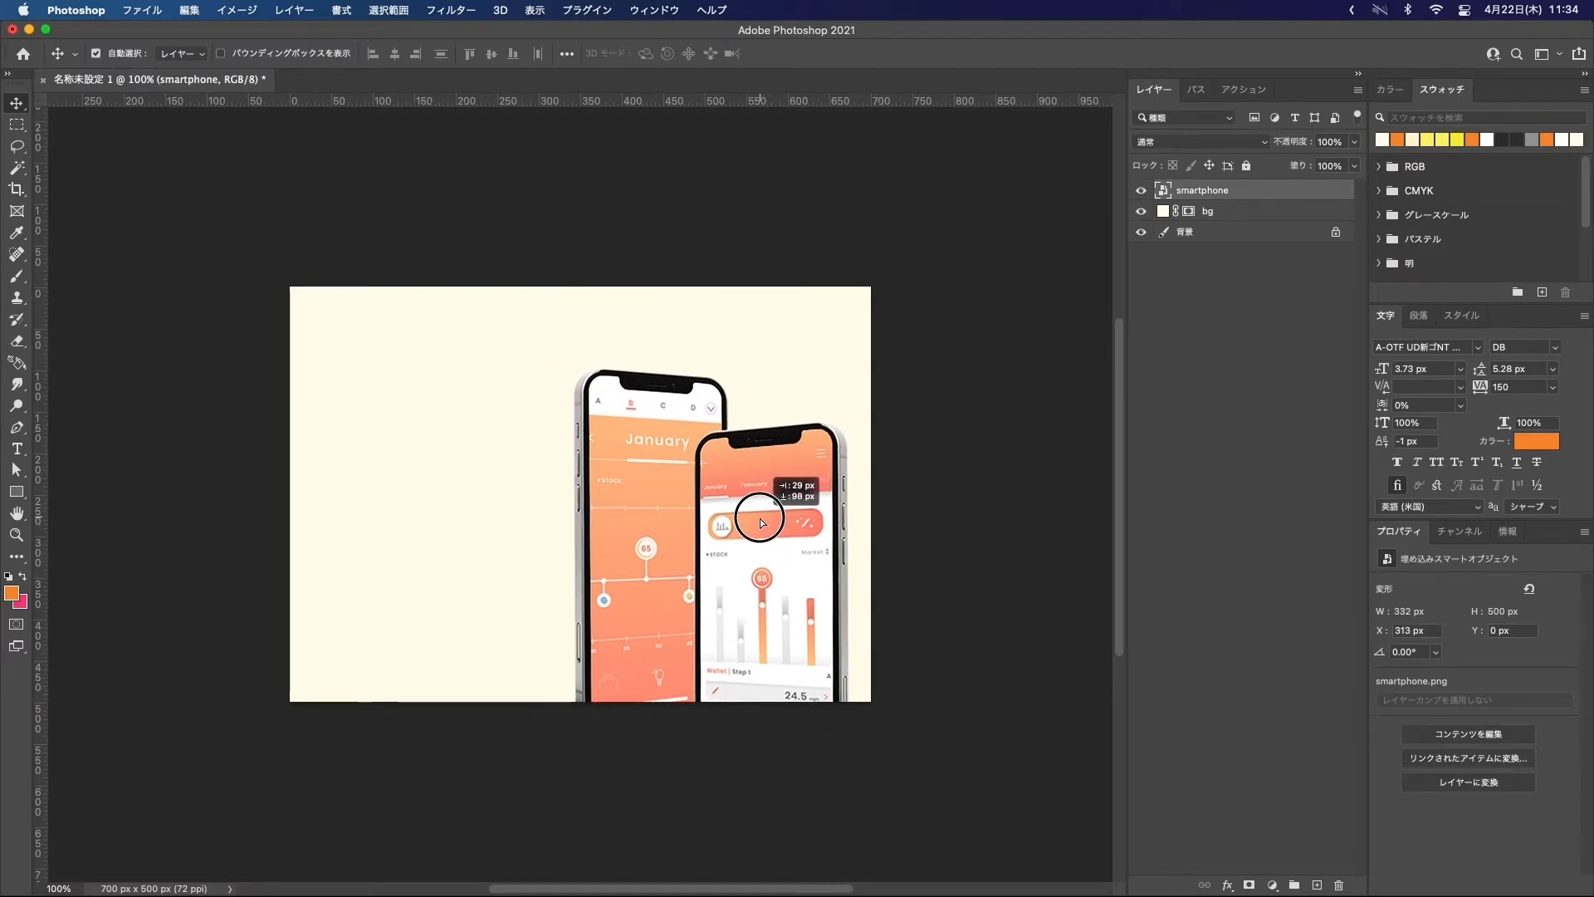
pyautogui.press('super+t')
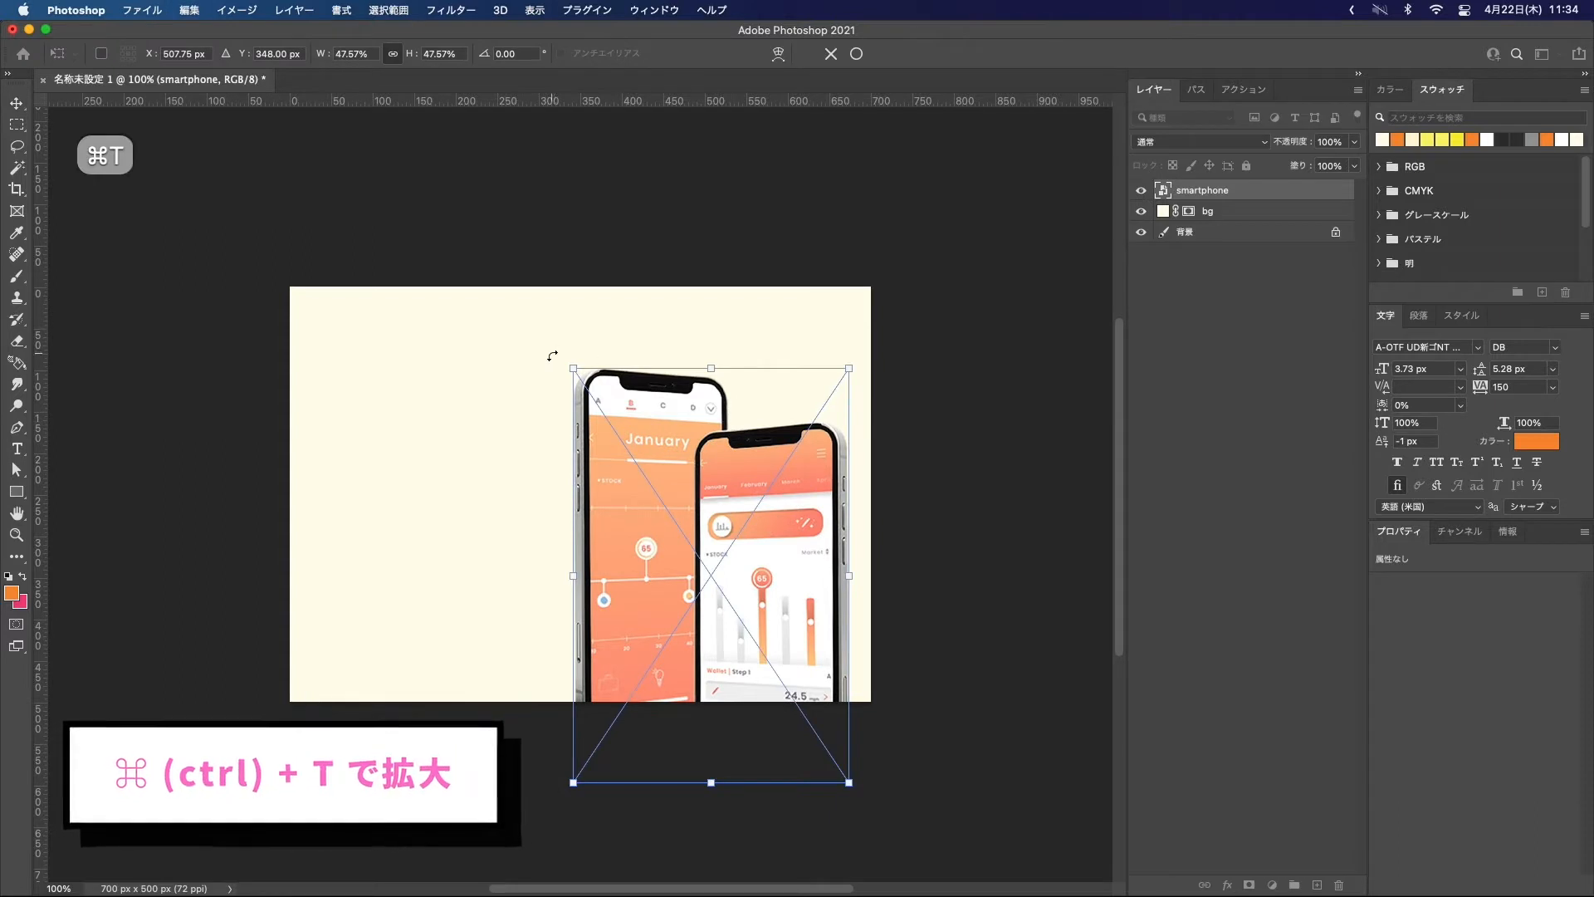
pyautogui.moveTo(572, 366); pyautogui.dragTo(551, 336)
pyautogui.moveTo(772, 491); pyautogui.dragTo(776, 502)
pyautogui.press('Return')
# Step: Add the two-line orange text "まいにちの" / "健康を管理" at 20 px in the empty area beside the phones
pyautogui.press('t')
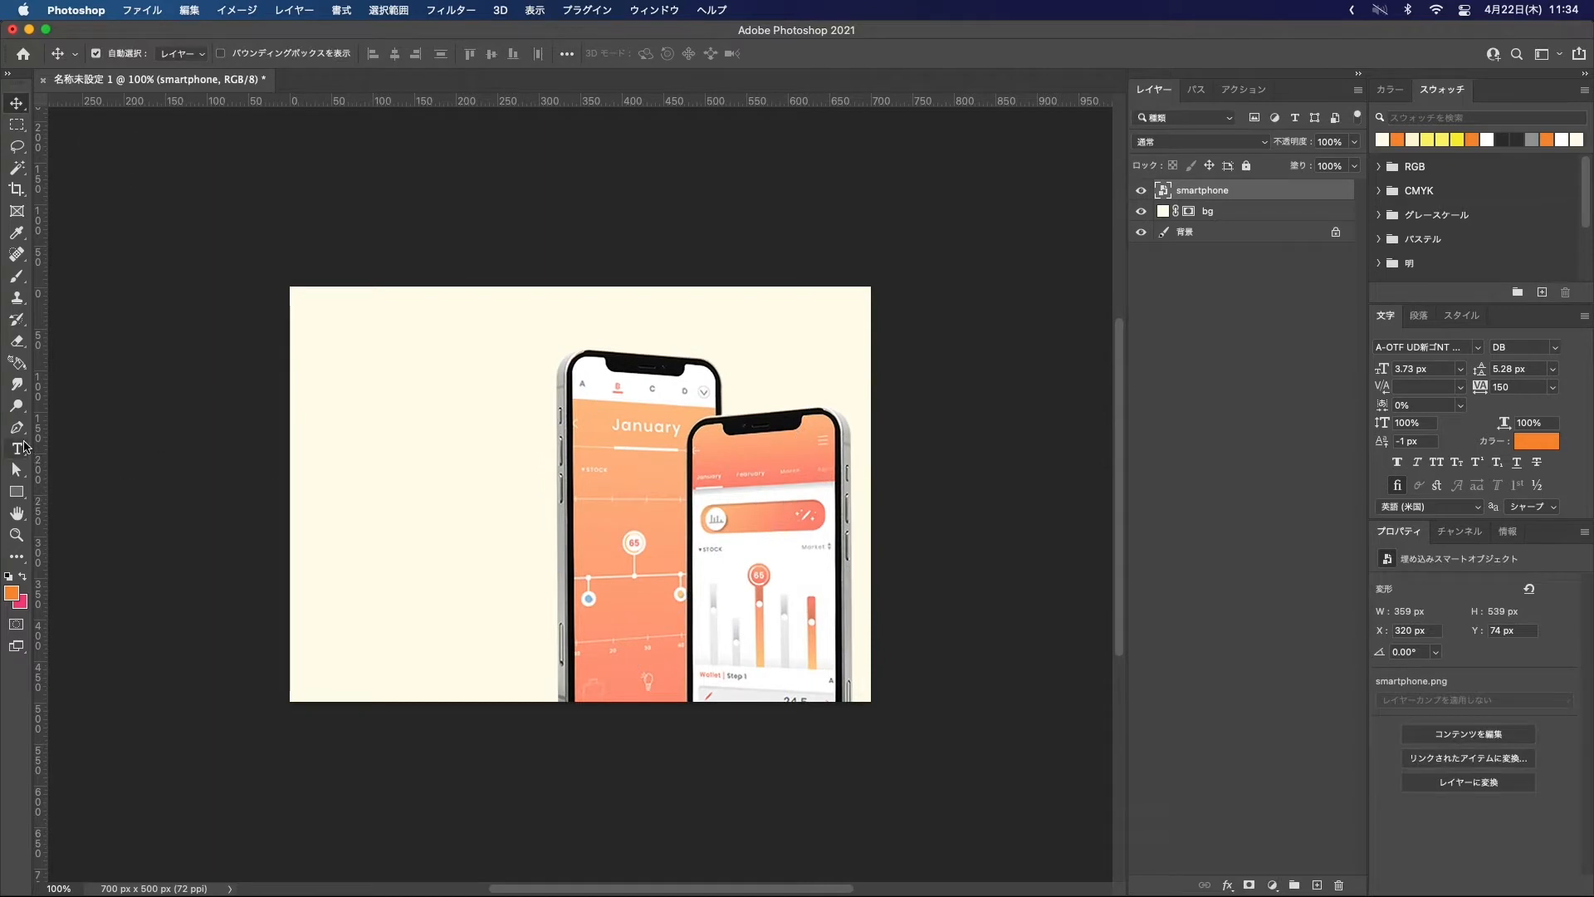
pyautogui.click(436, 448)
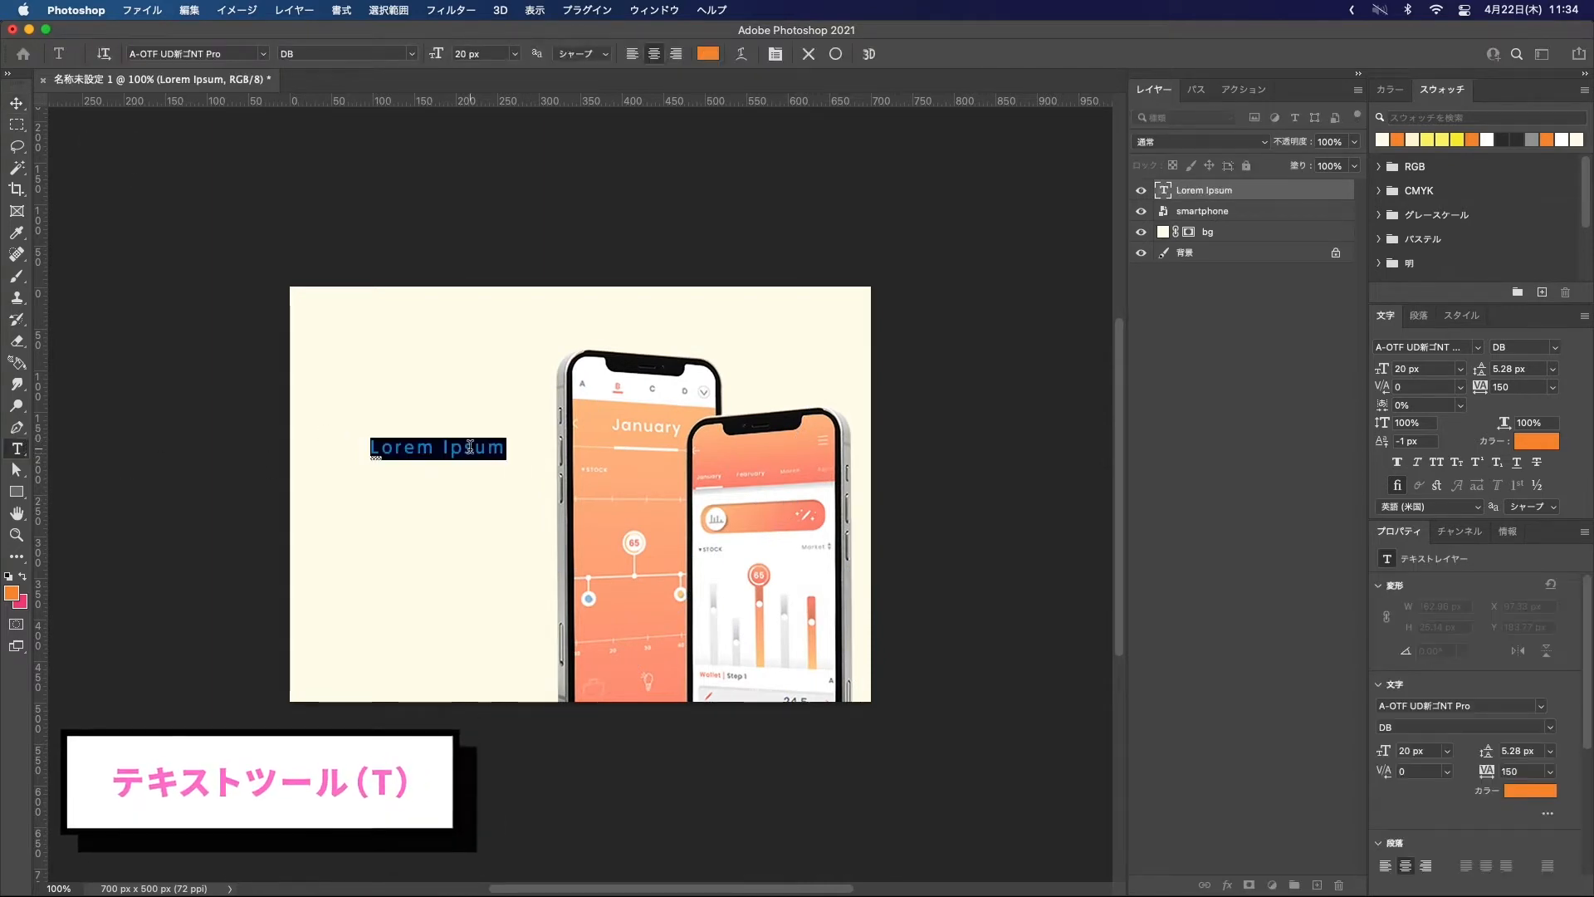
pyautogui.write('maini')
pyautogui.press('super+a')
pyautogui.press('super')
pyautogui.write('まいにちn')
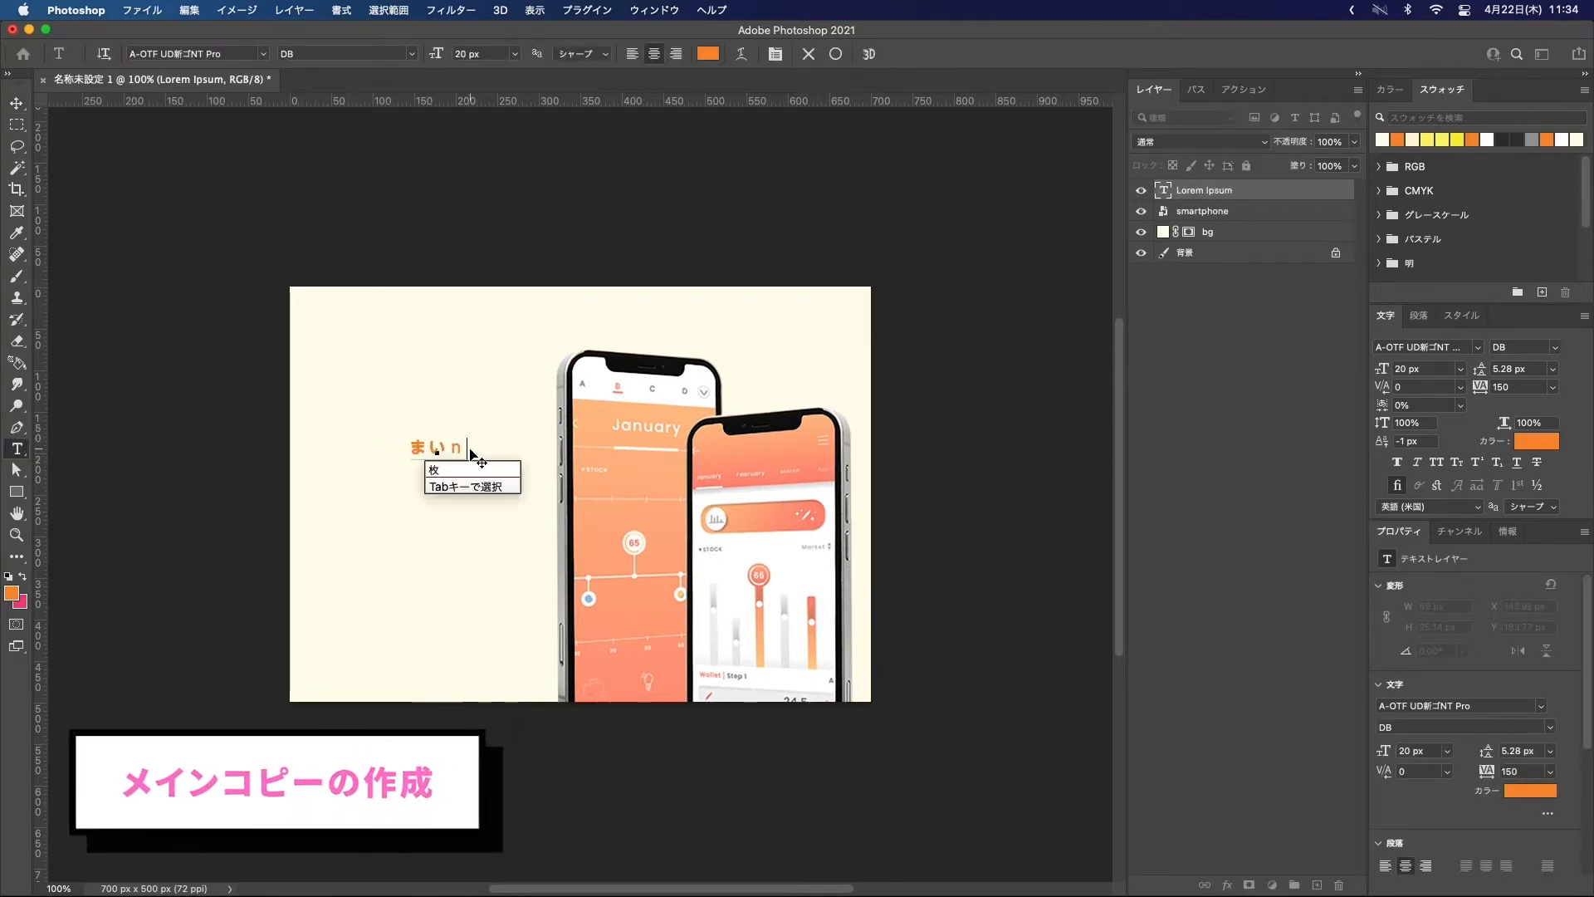
pyautogui.write('o')
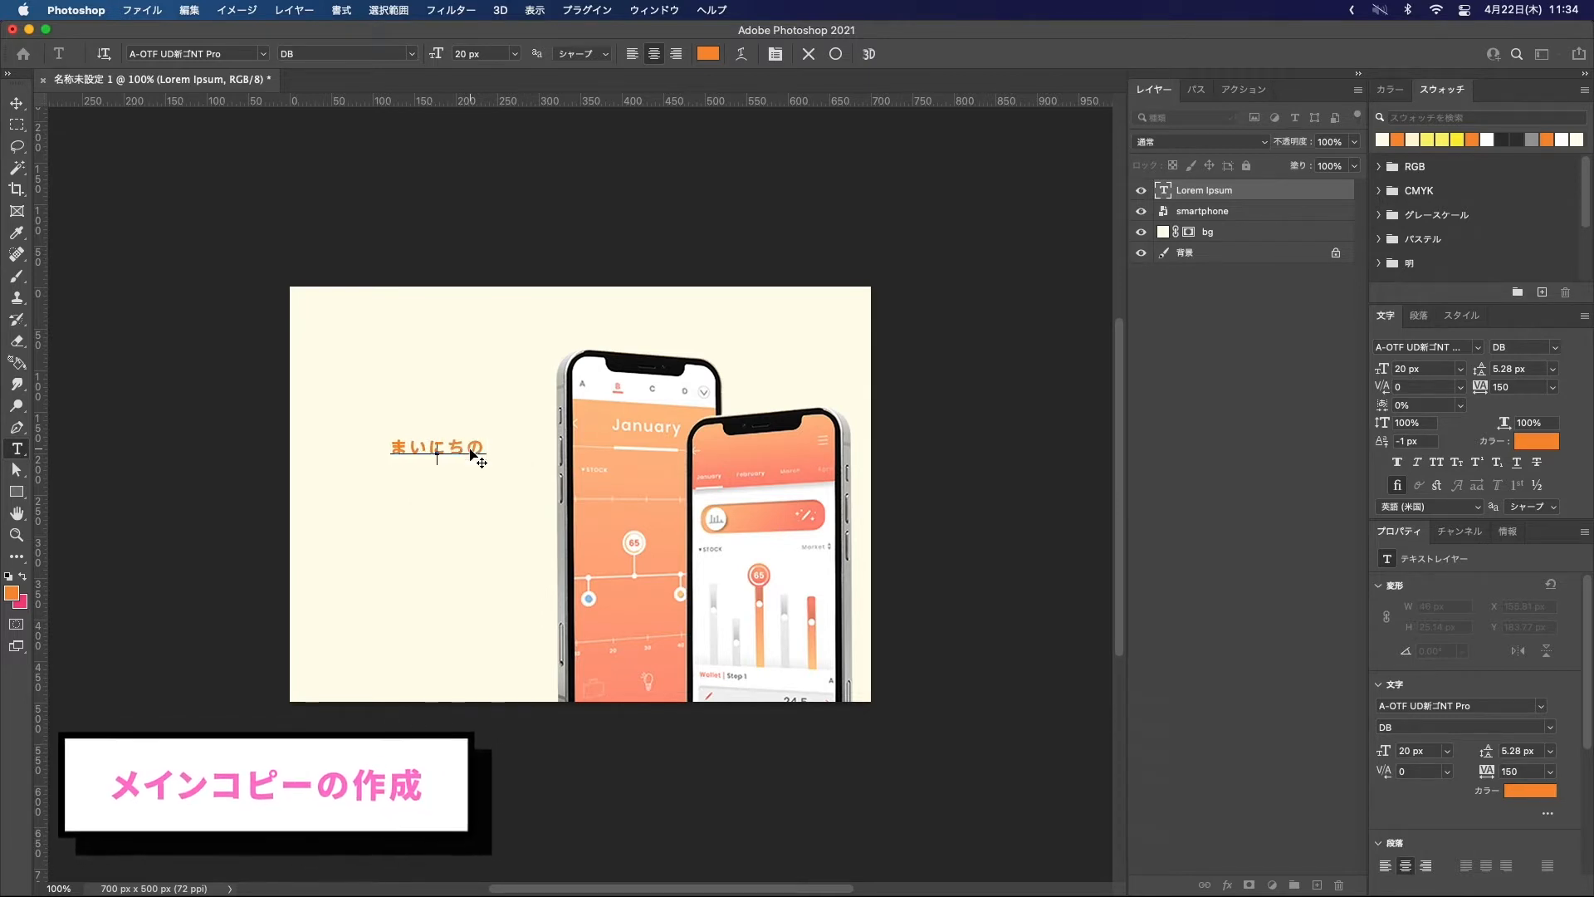
pyautogui.write('けんこうを')
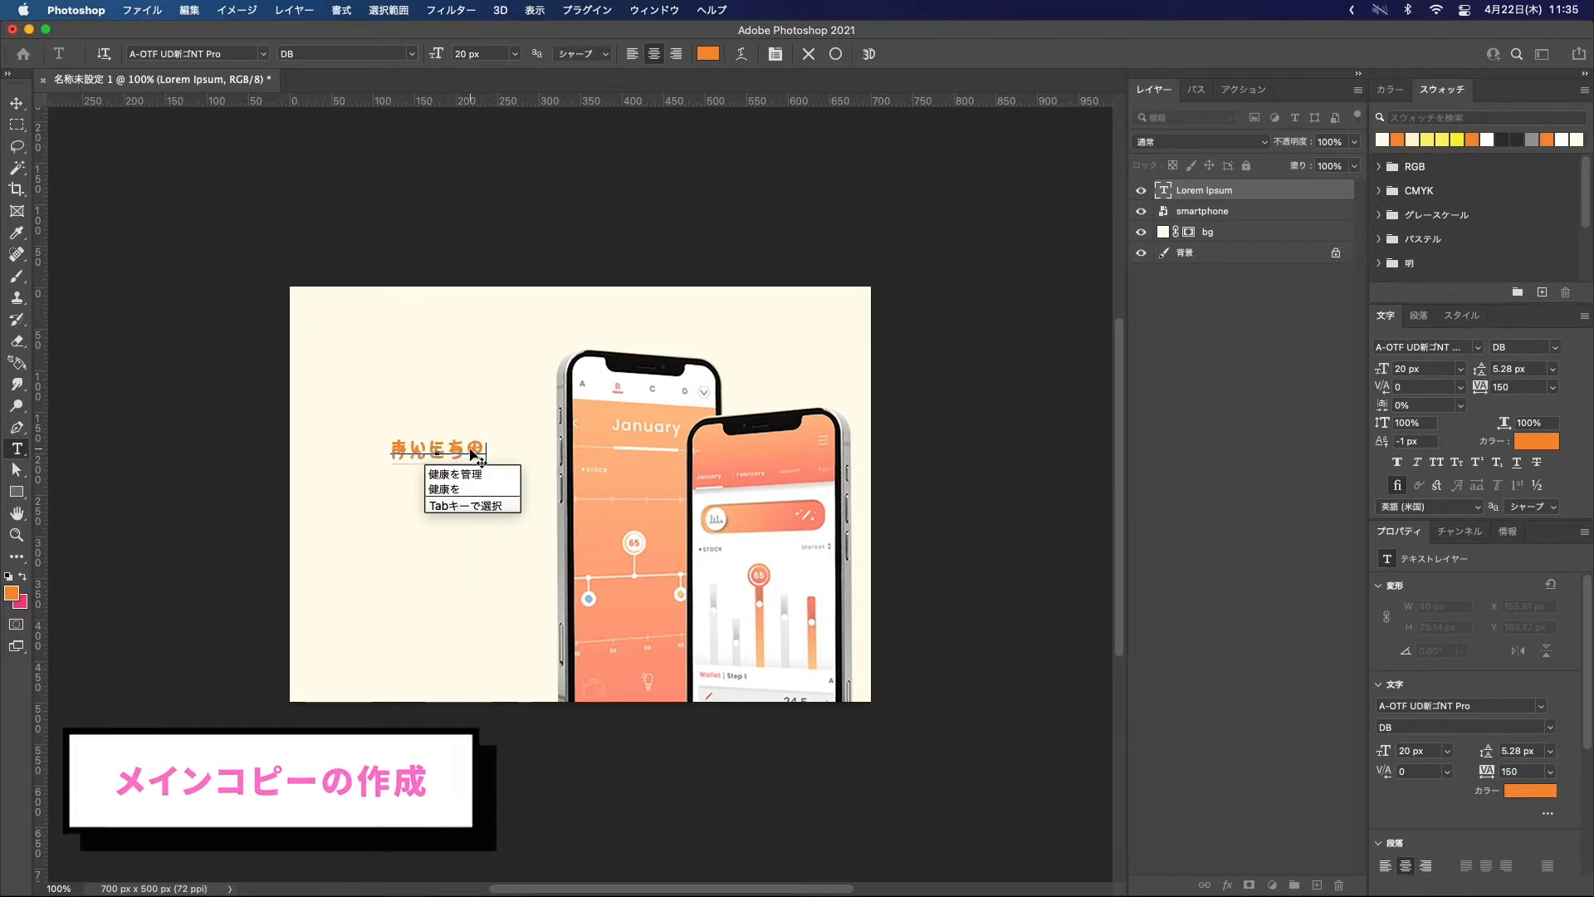
pyautogui.press('space')
pyautogui.press('Return')
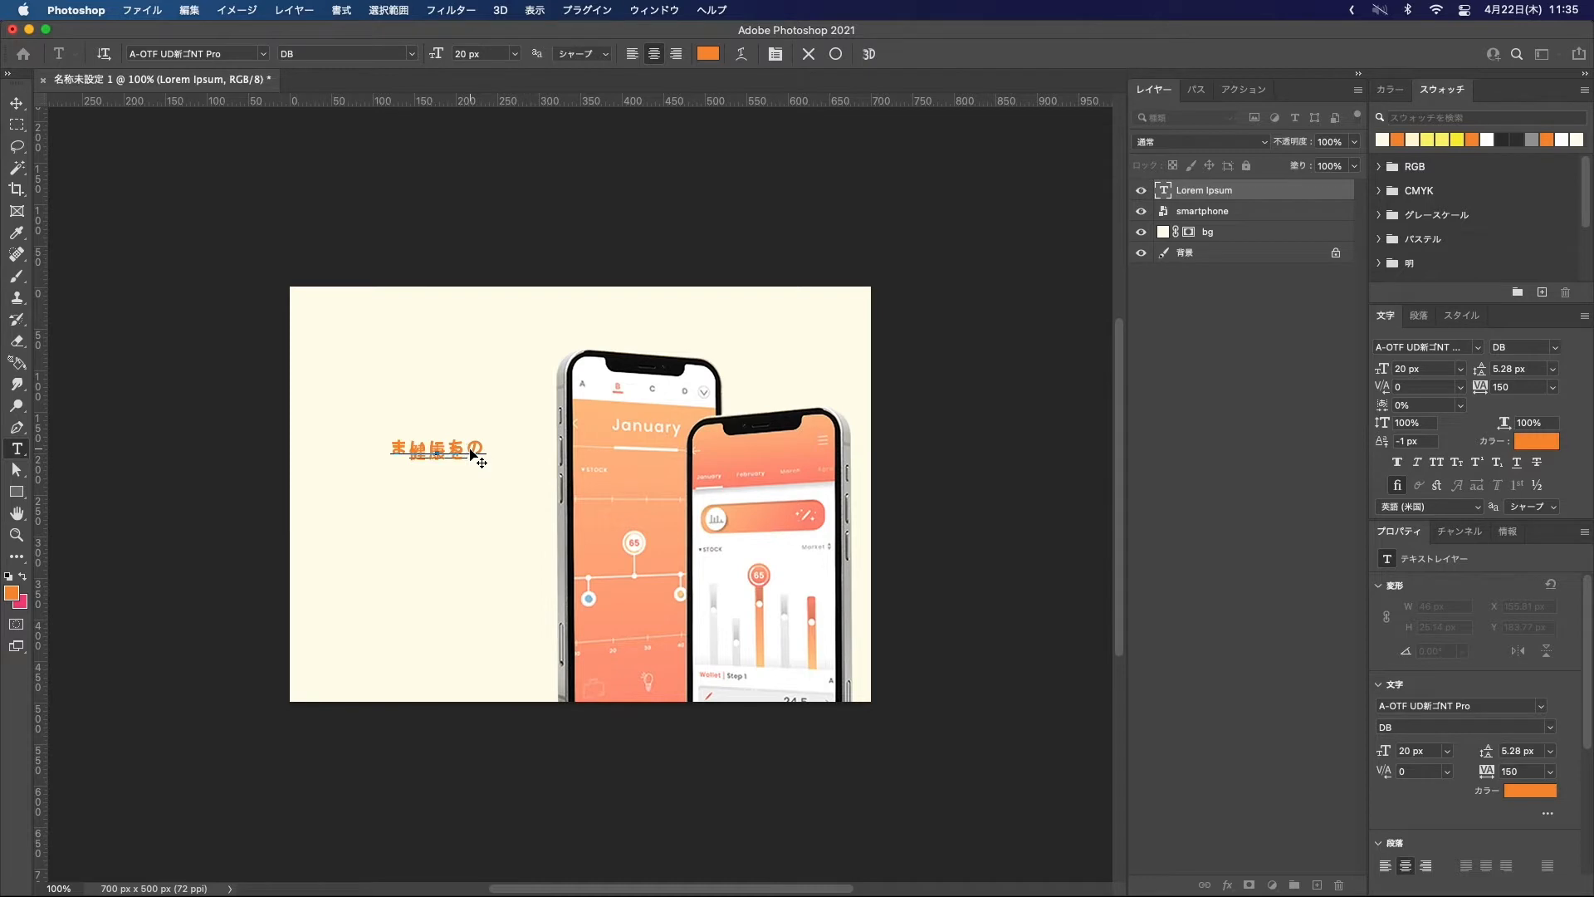
pyautogui.write('かんり')
pyautogui.press('space')
pyautogui.press('super+Return')
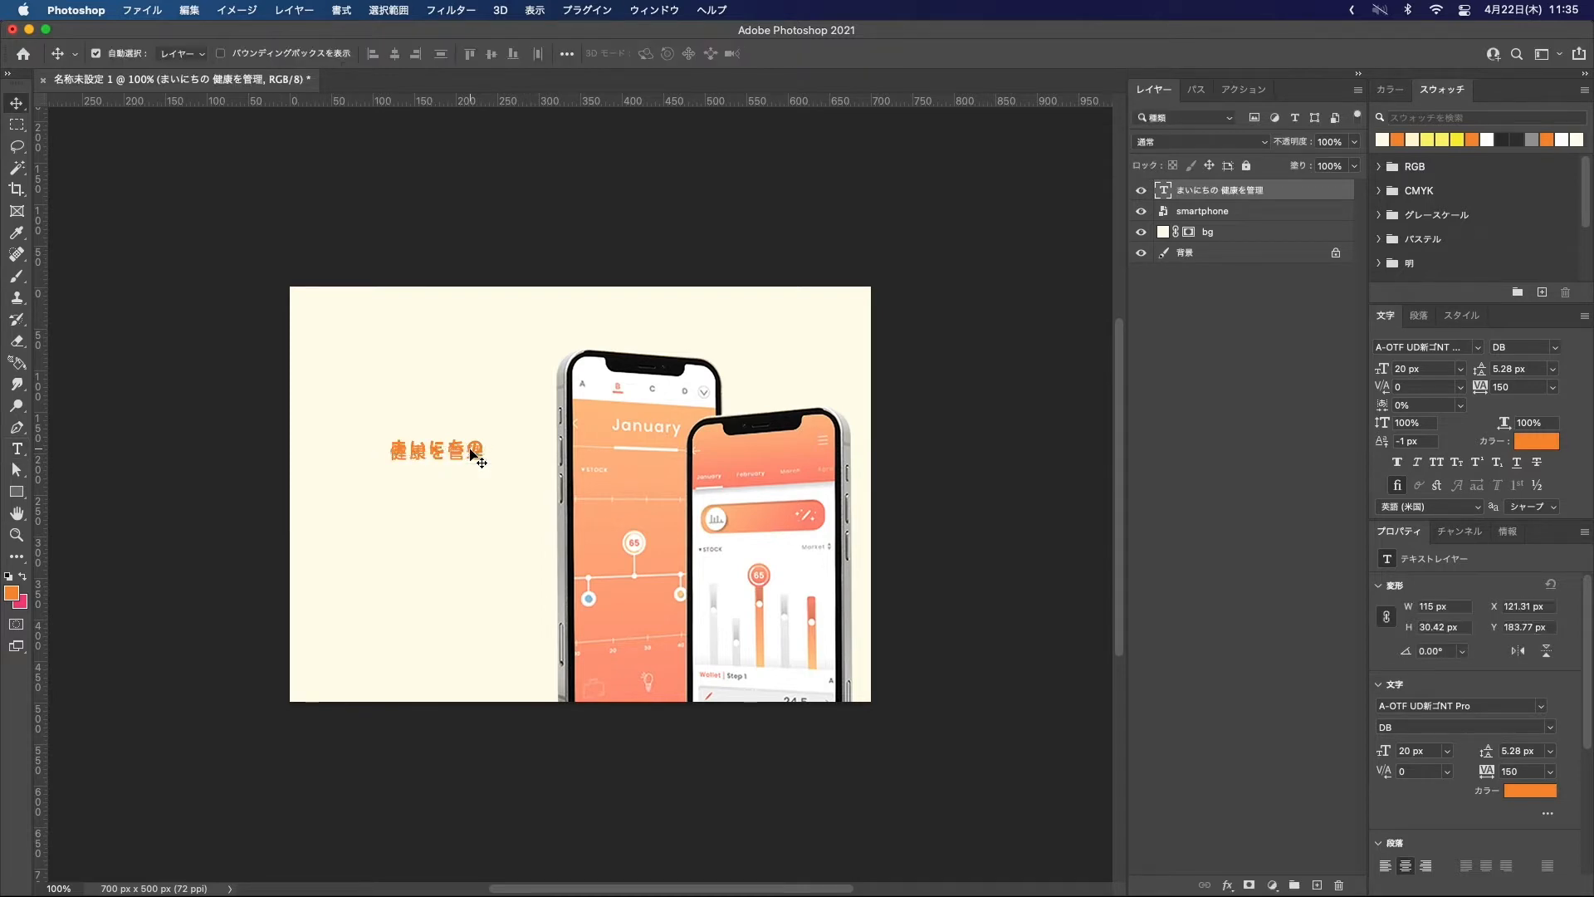
# Step: Set the leading of the two-line headline to Auto (自動)
pyautogui.moveTo(1492, 371); pyautogui.dragTo(1492, 366)
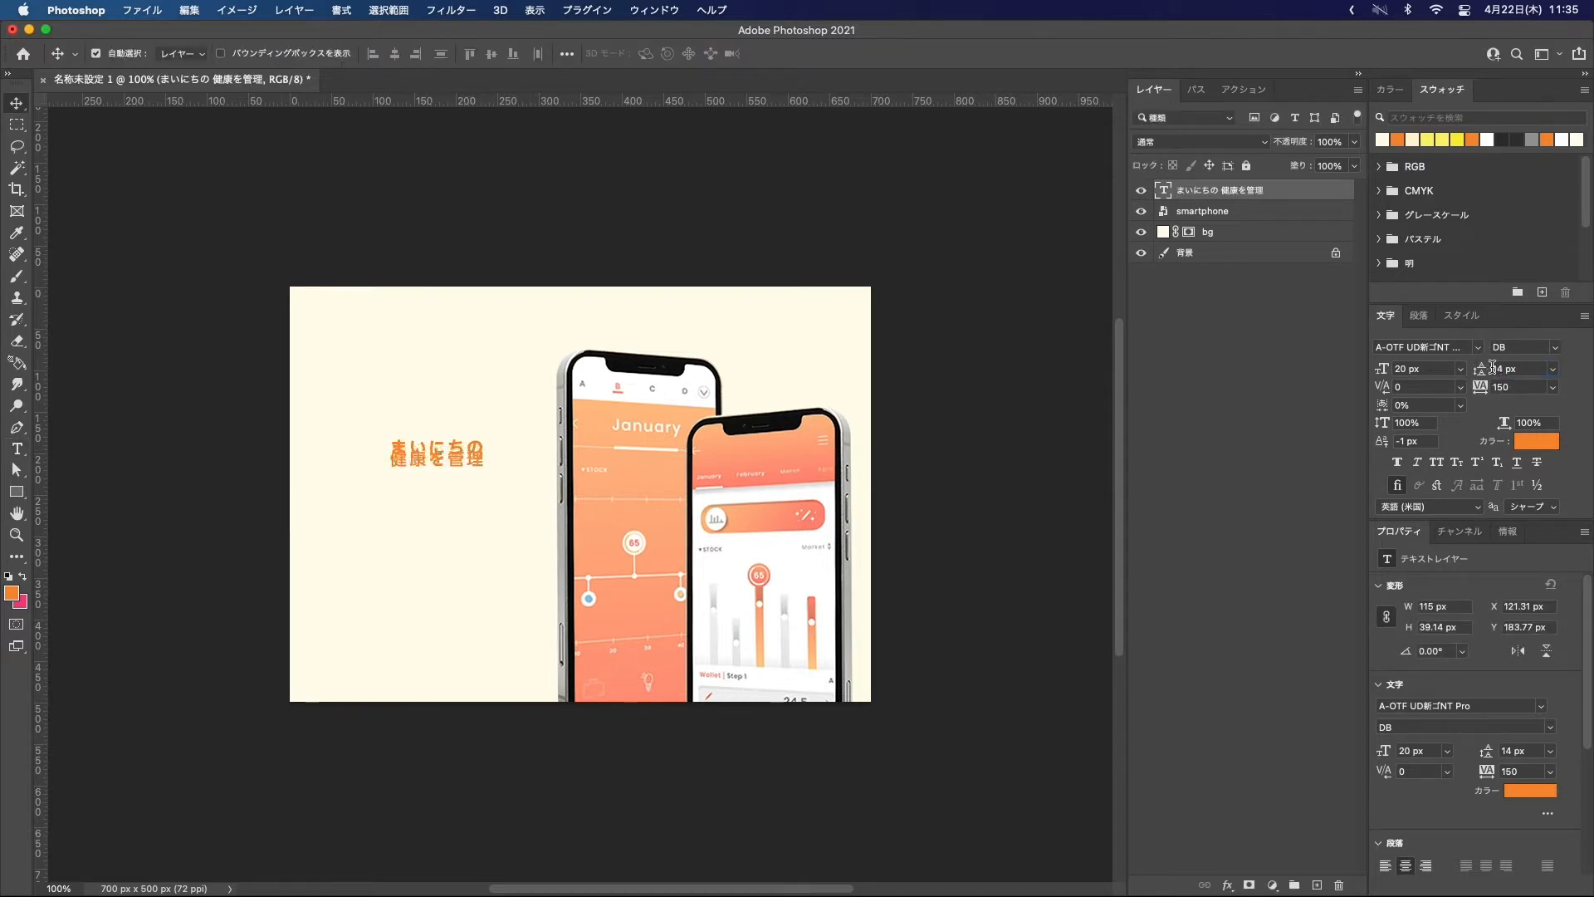
pyautogui.click(1549, 370)
pyautogui.click(1518, 385)
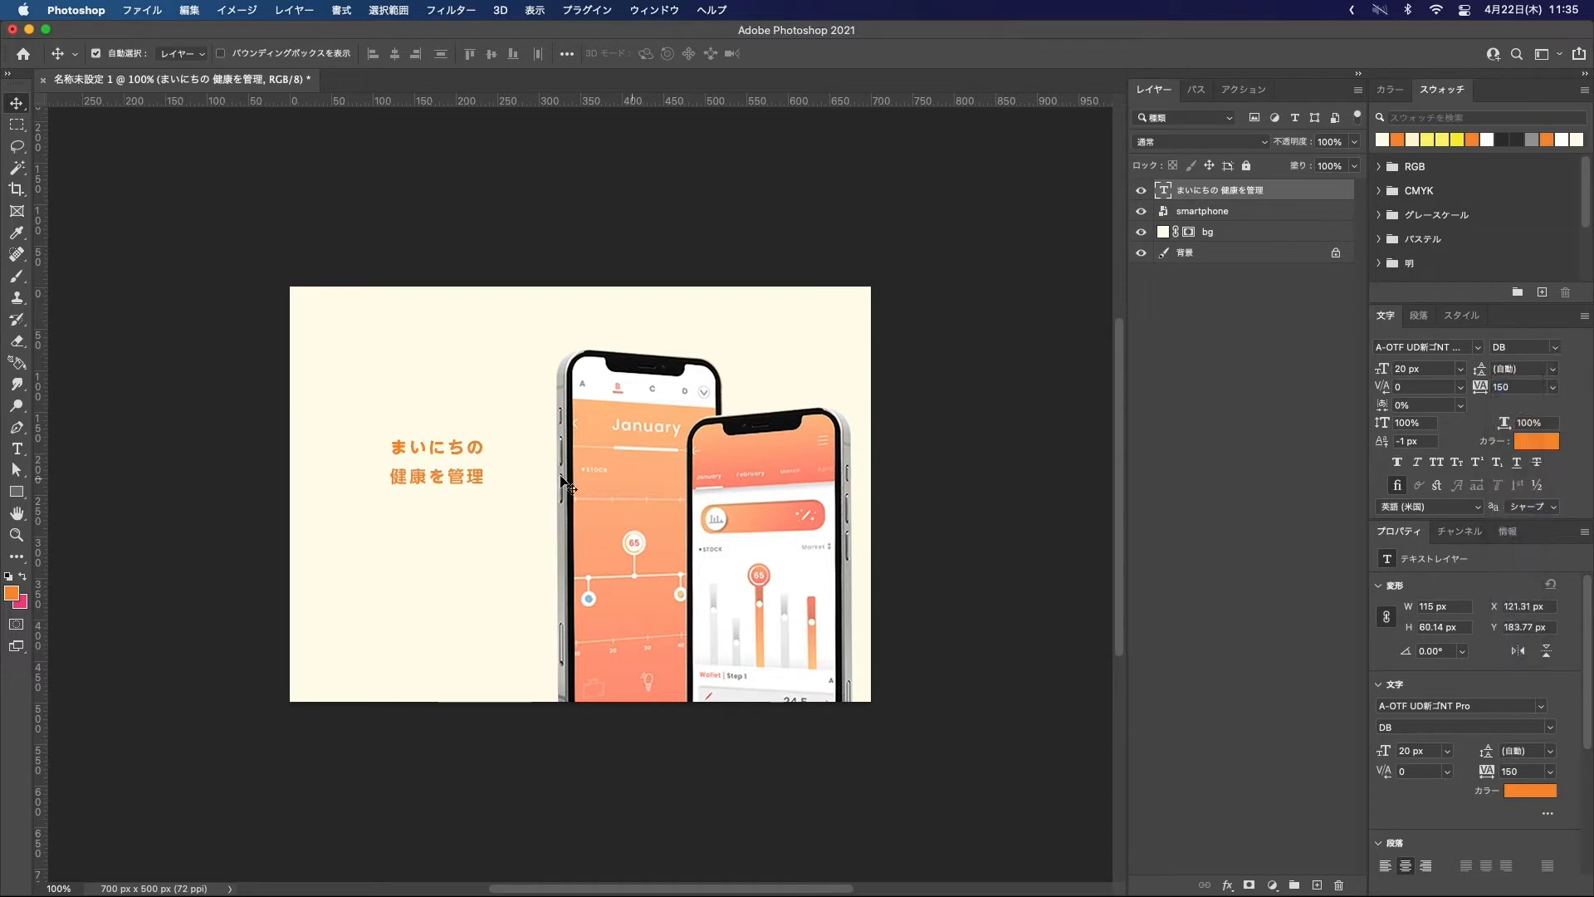
# Step: Enlarge the headline's second line "健康を管理" to 33 px
pyautogui.press('t')
pyautogui.moveTo(474, 479); pyautogui.dragTo(338, 468)
pyautogui.click(476, 479)
pyautogui.tripleClick(476, 479)
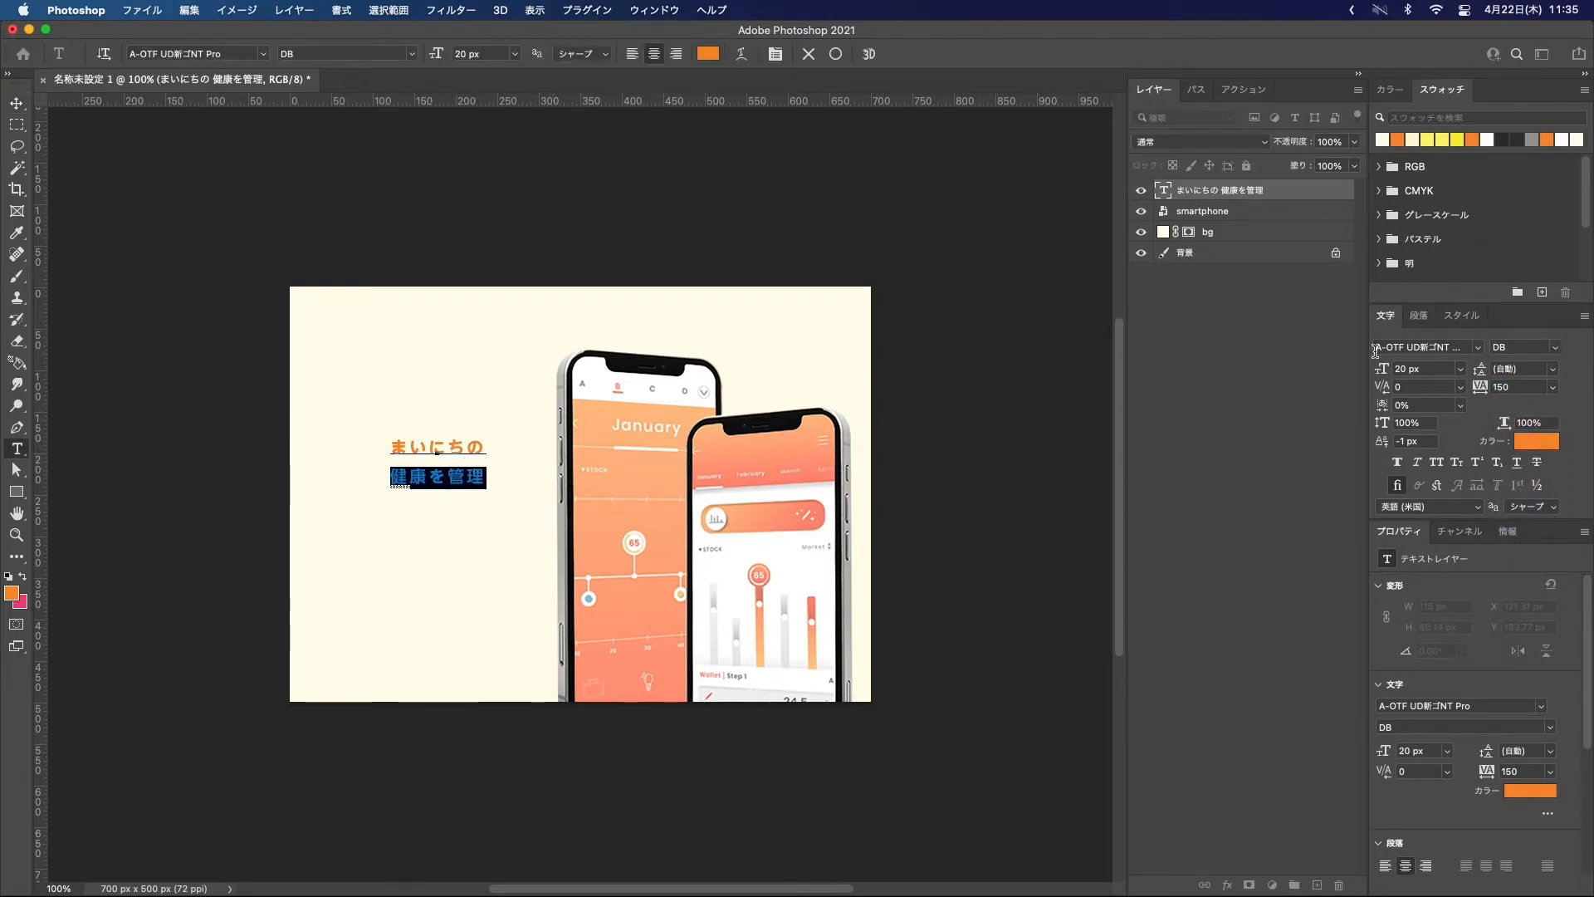
pyautogui.moveTo(1381, 368); pyautogui.dragTo(1392, 369)
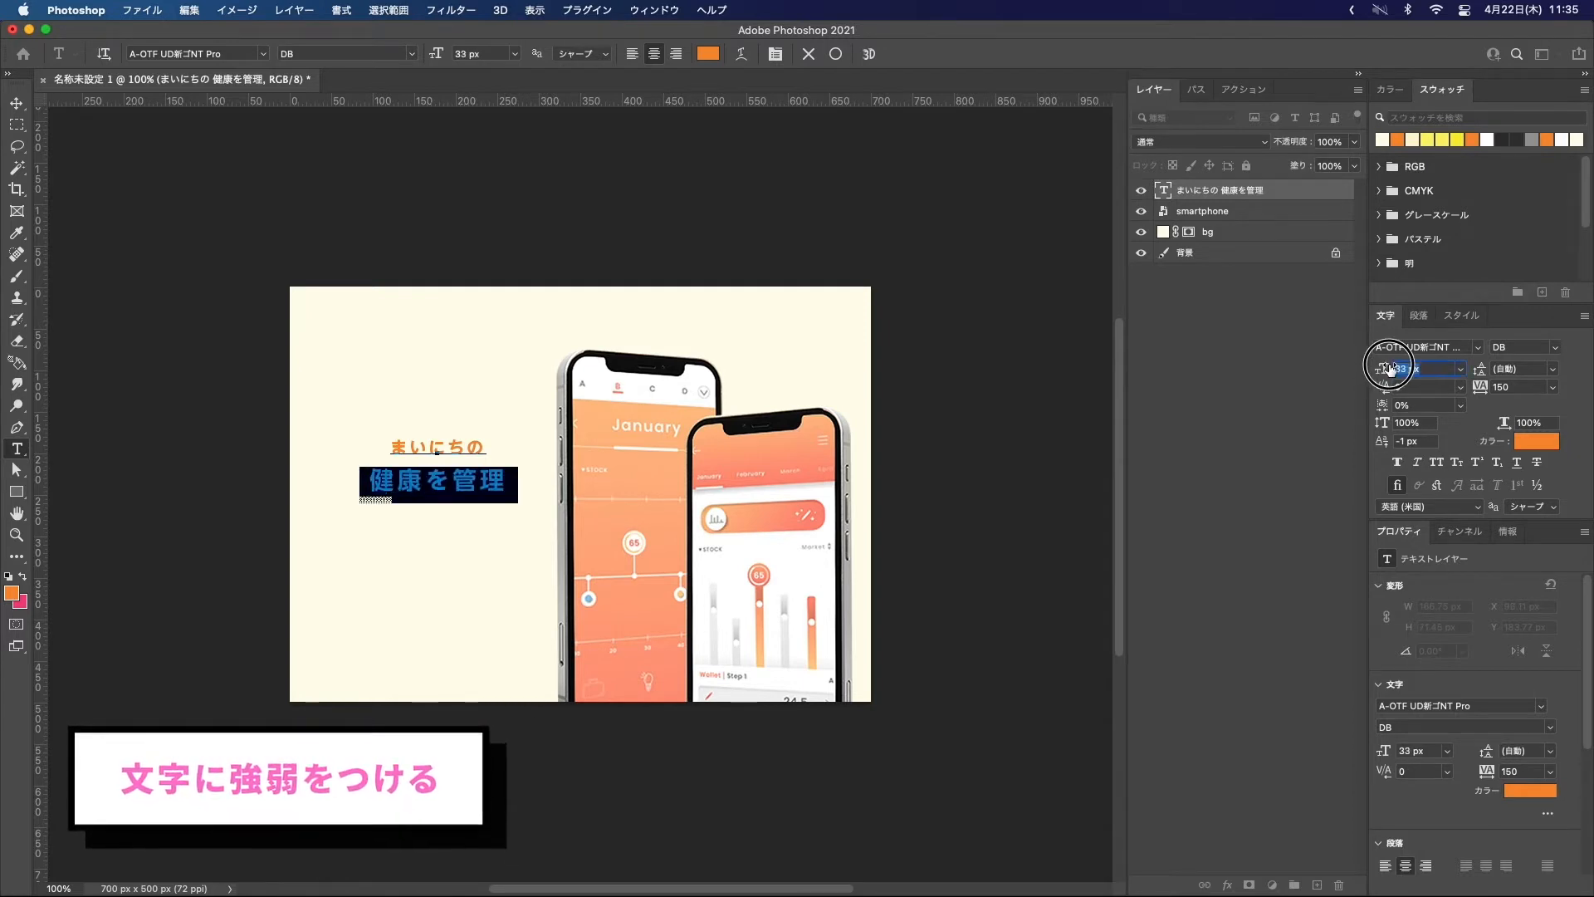
pyautogui.click(511, 482)
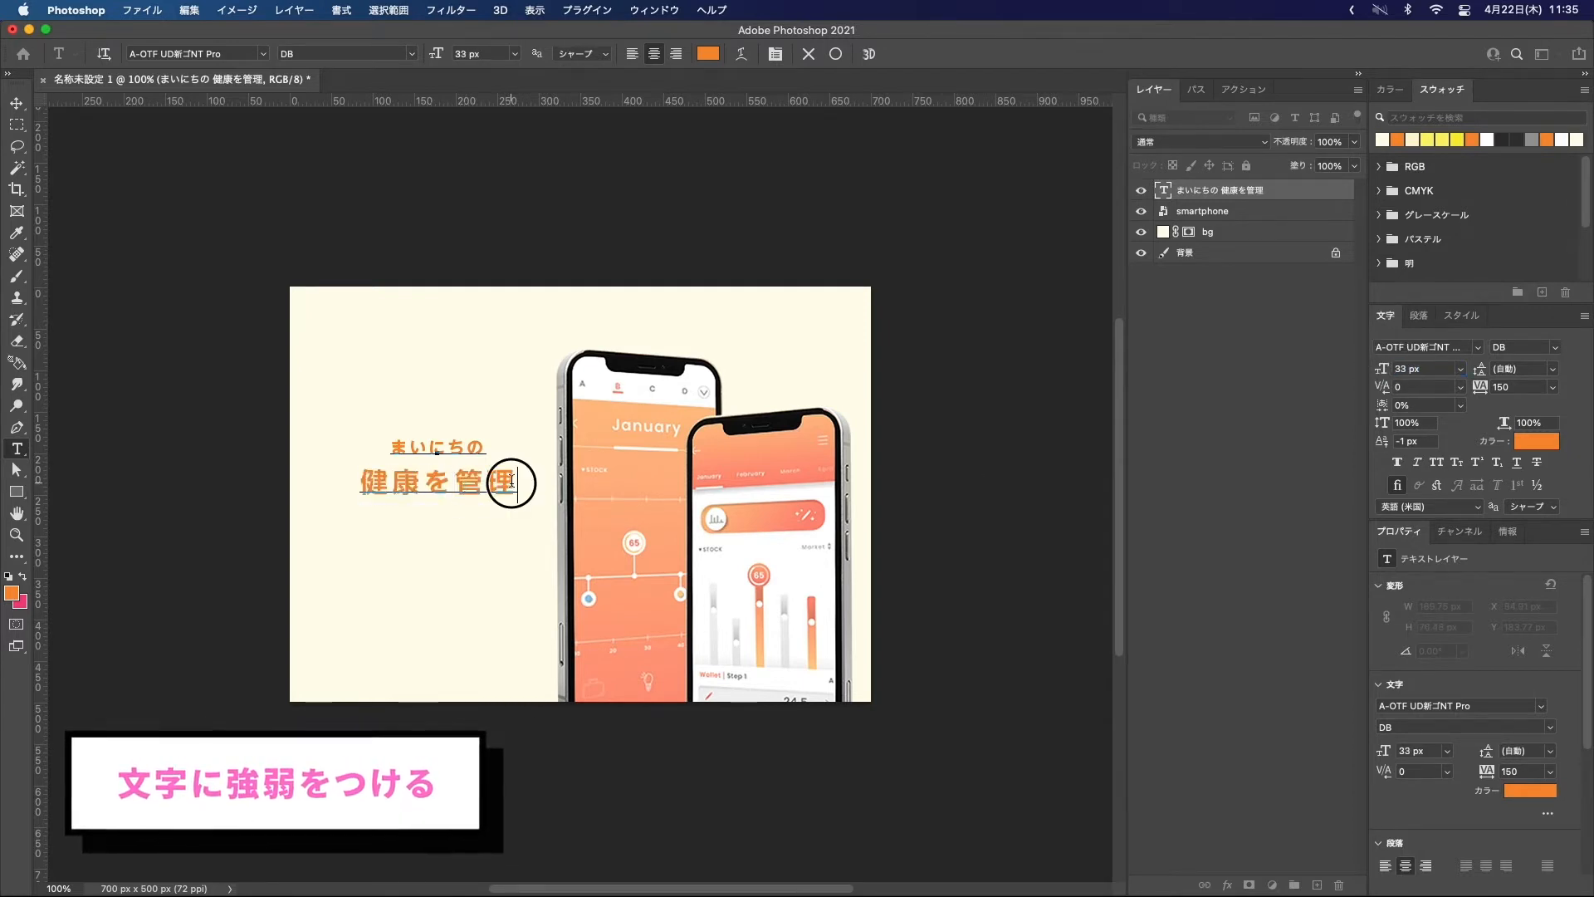
# Step: Set the font weight of the whole headline to M
pyautogui.press('super+a')
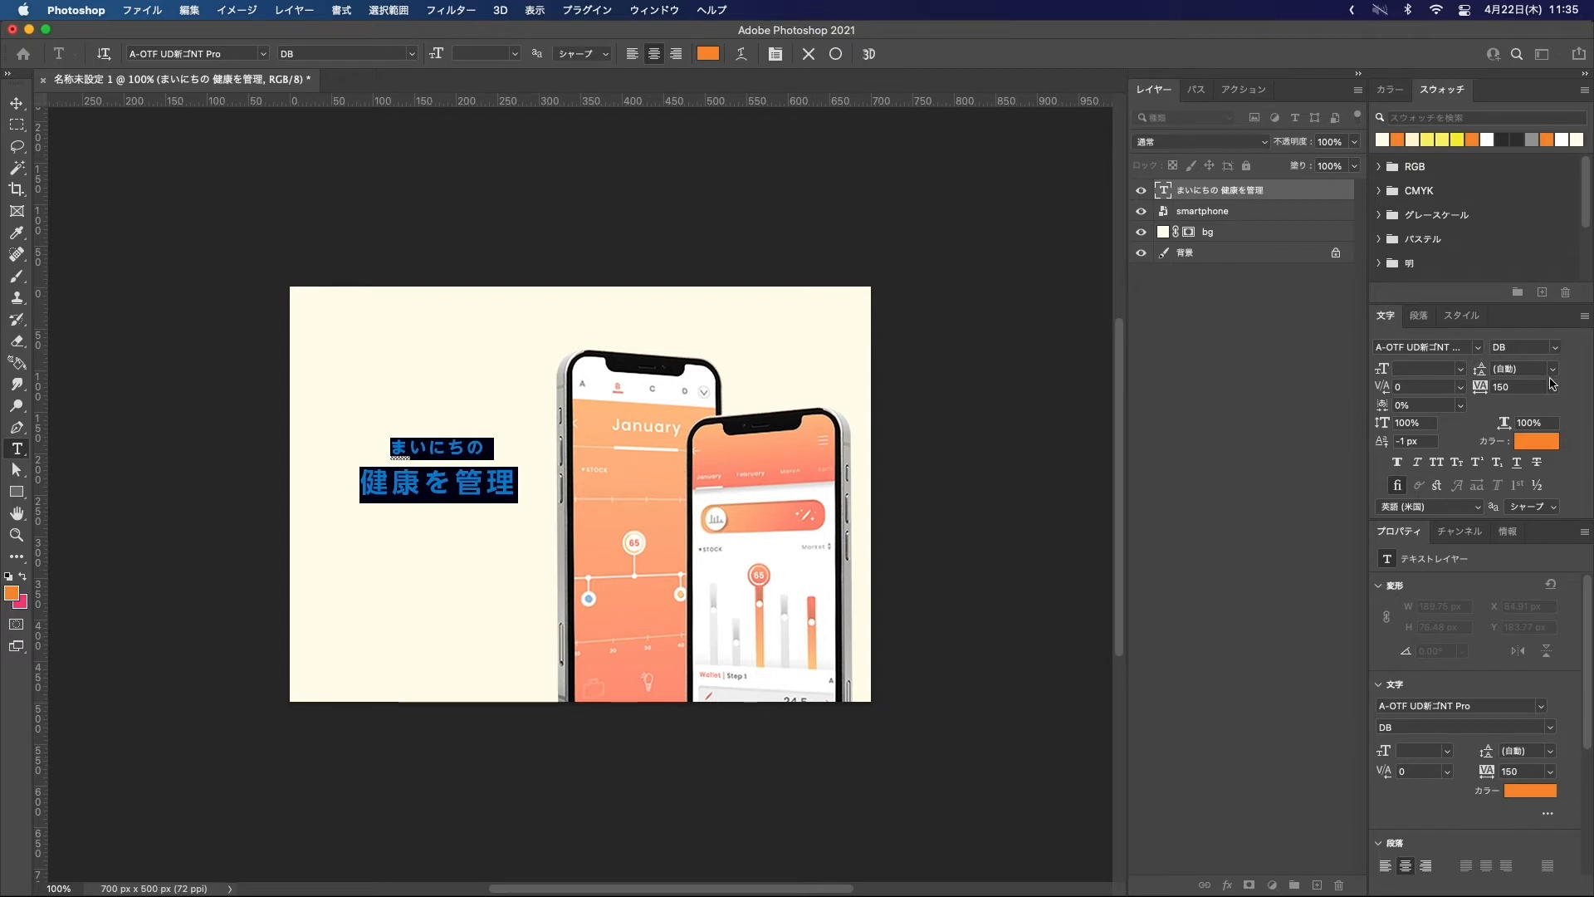
pyautogui.click(1557, 349)
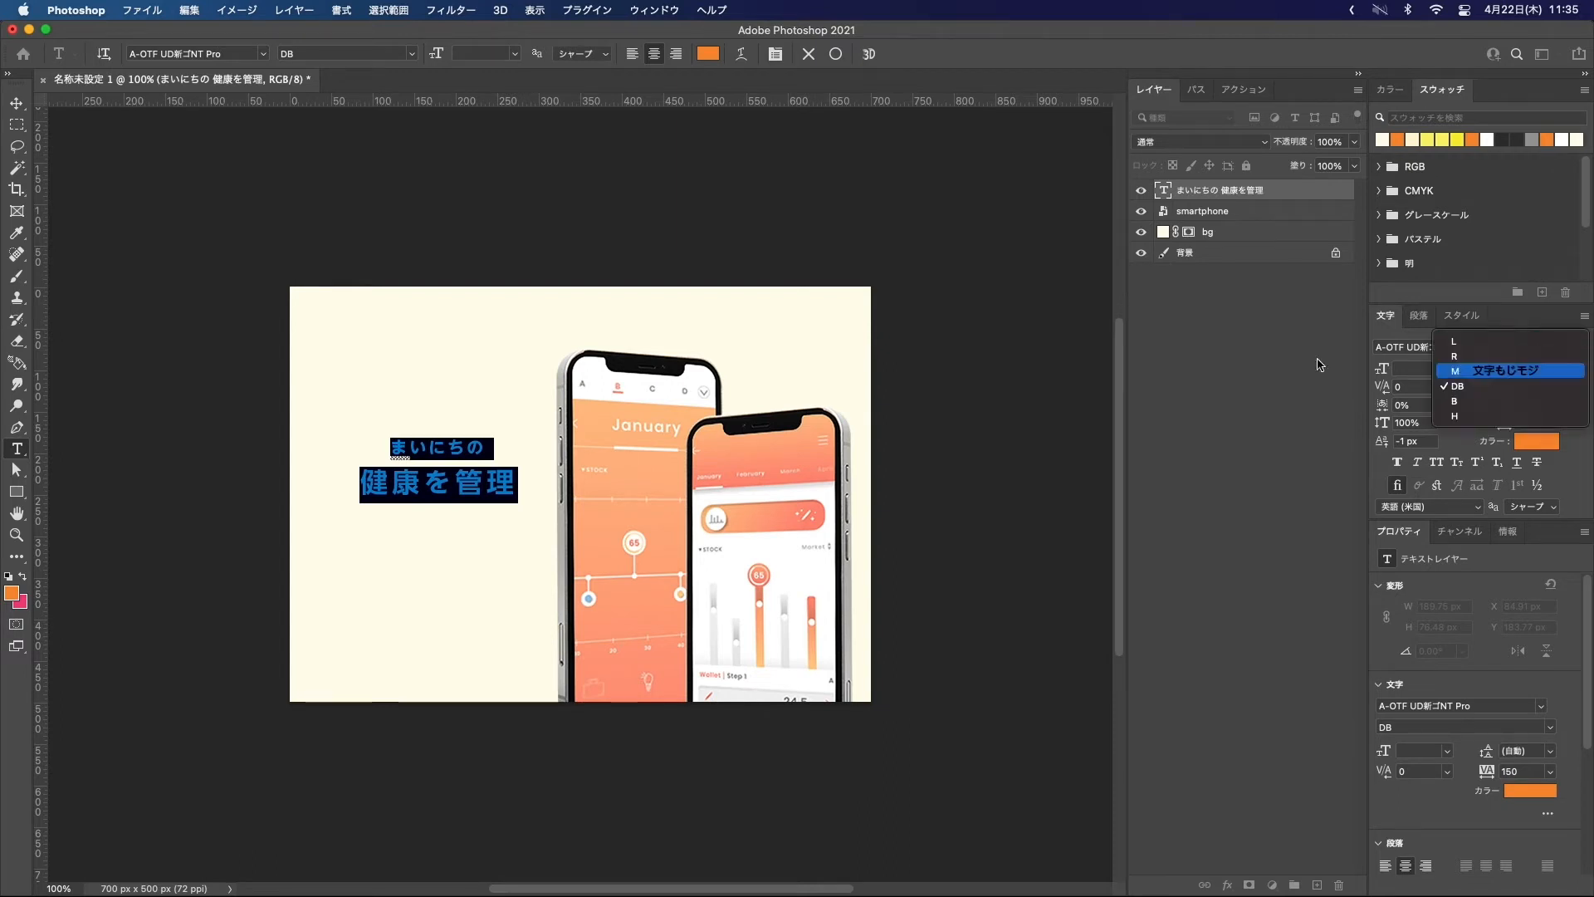
pyautogui.press('Return')
# Step: Reduce the character "を" in the headline's second line to 26 px and commit the text edit
pyautogui.click(411, 449)
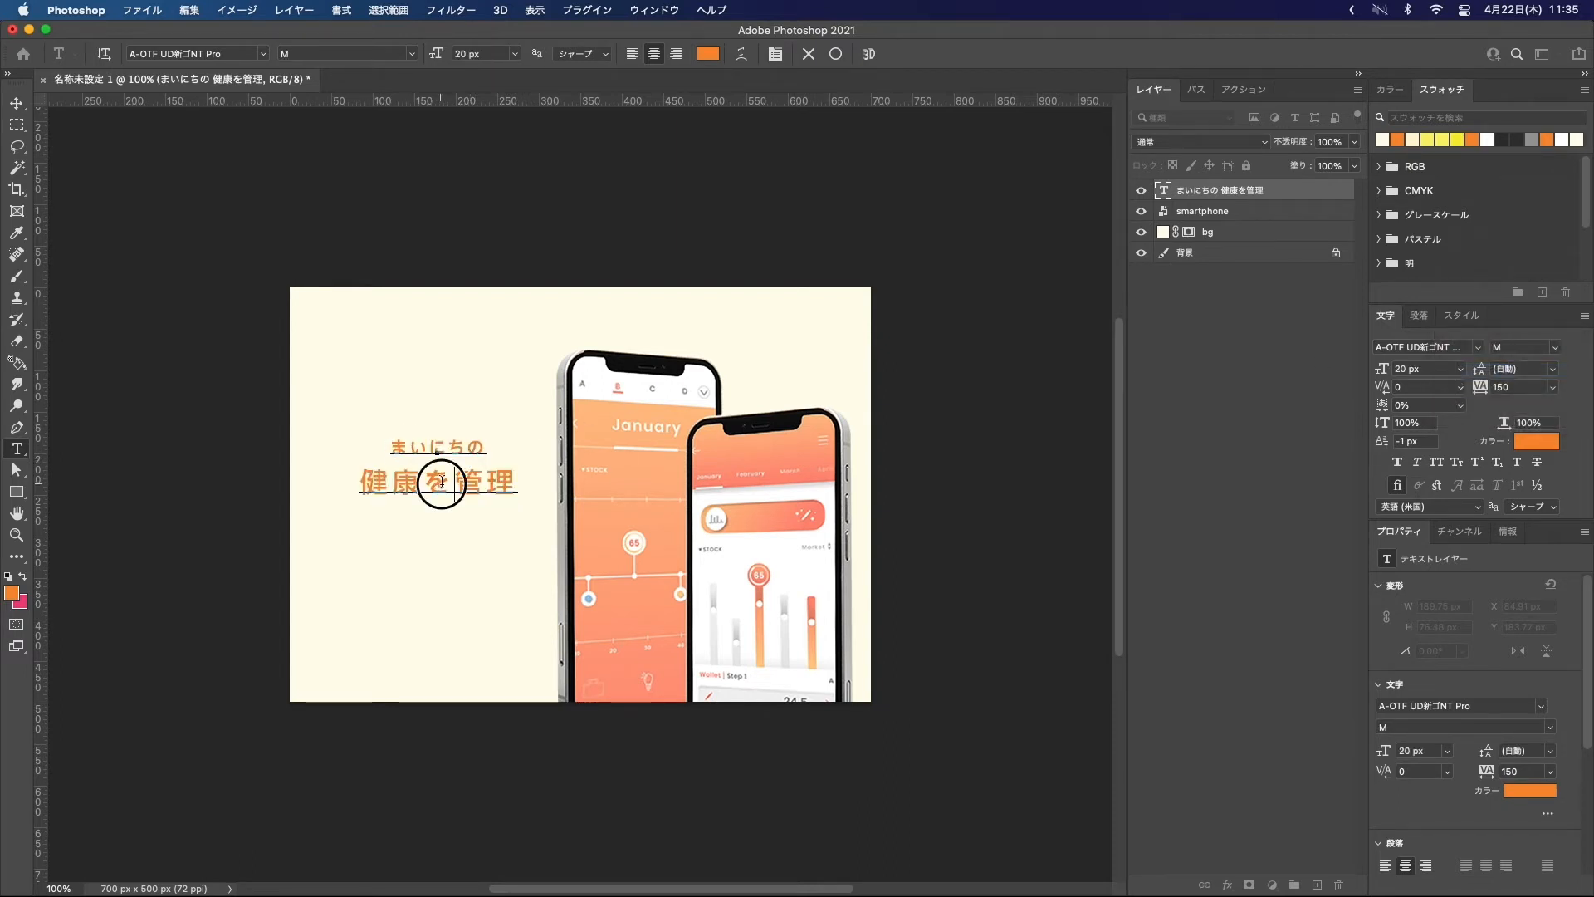
pyautogui.moveTo(441, 482); pyautogui.dragTo(416, 480)
pyautogui.moveTo(1389, 370); pyautogui.dragTo(1378, 372)
pyautogui.click(448, 481)
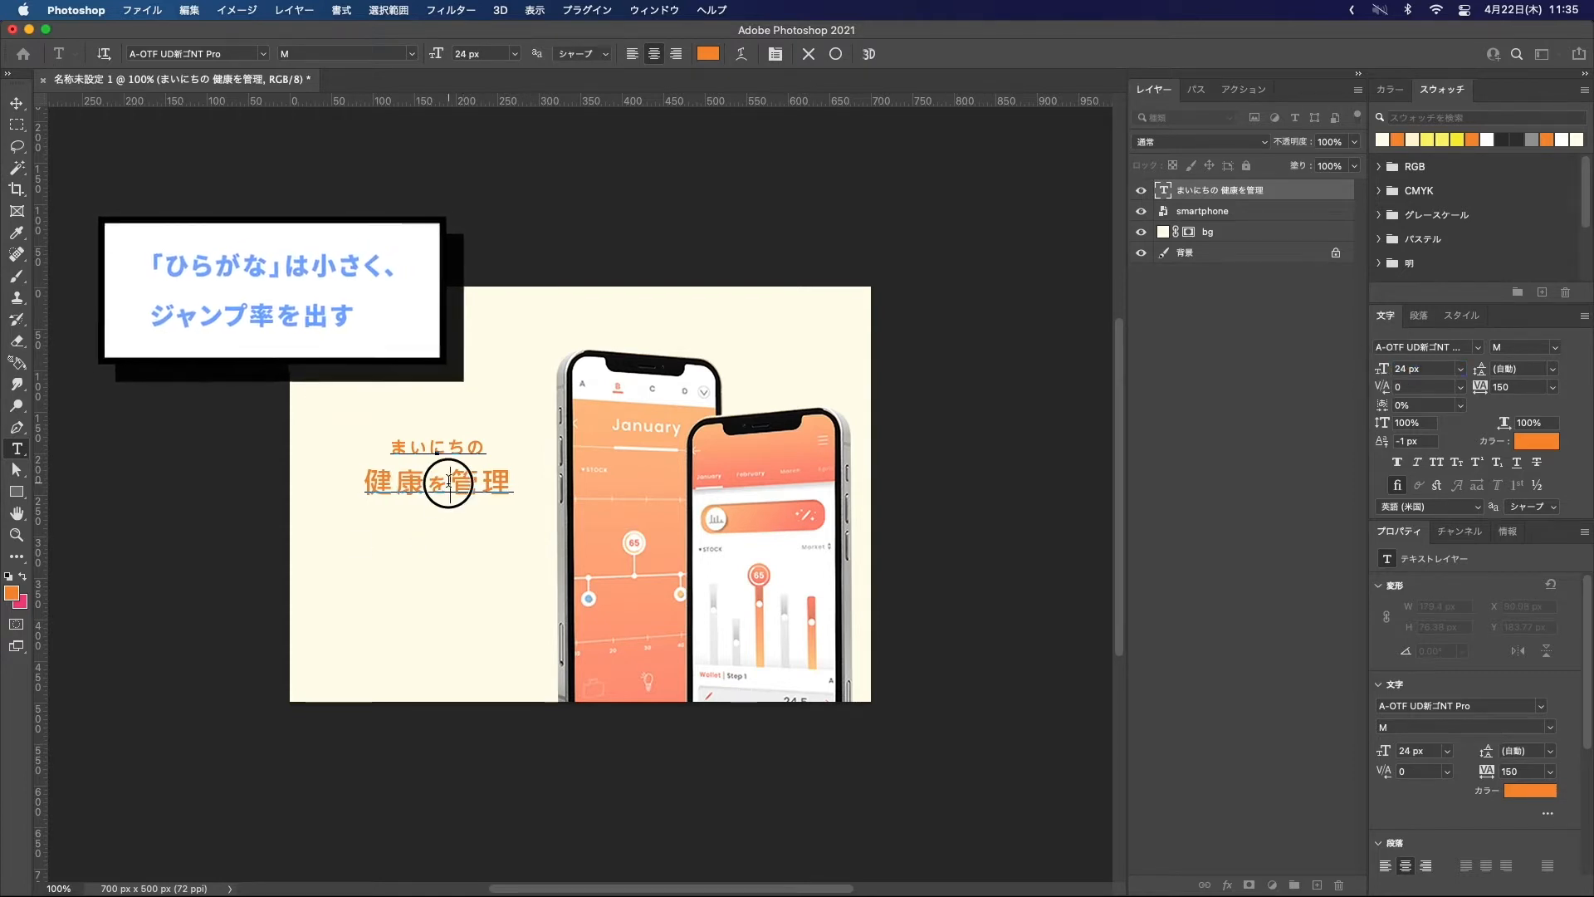
pyautogui.moveTo(448, 482); pyautogui.dragTo(428, 481)
pyautogui.moveTo(1409, 368); pyautogui.dragTo(1362, 371)
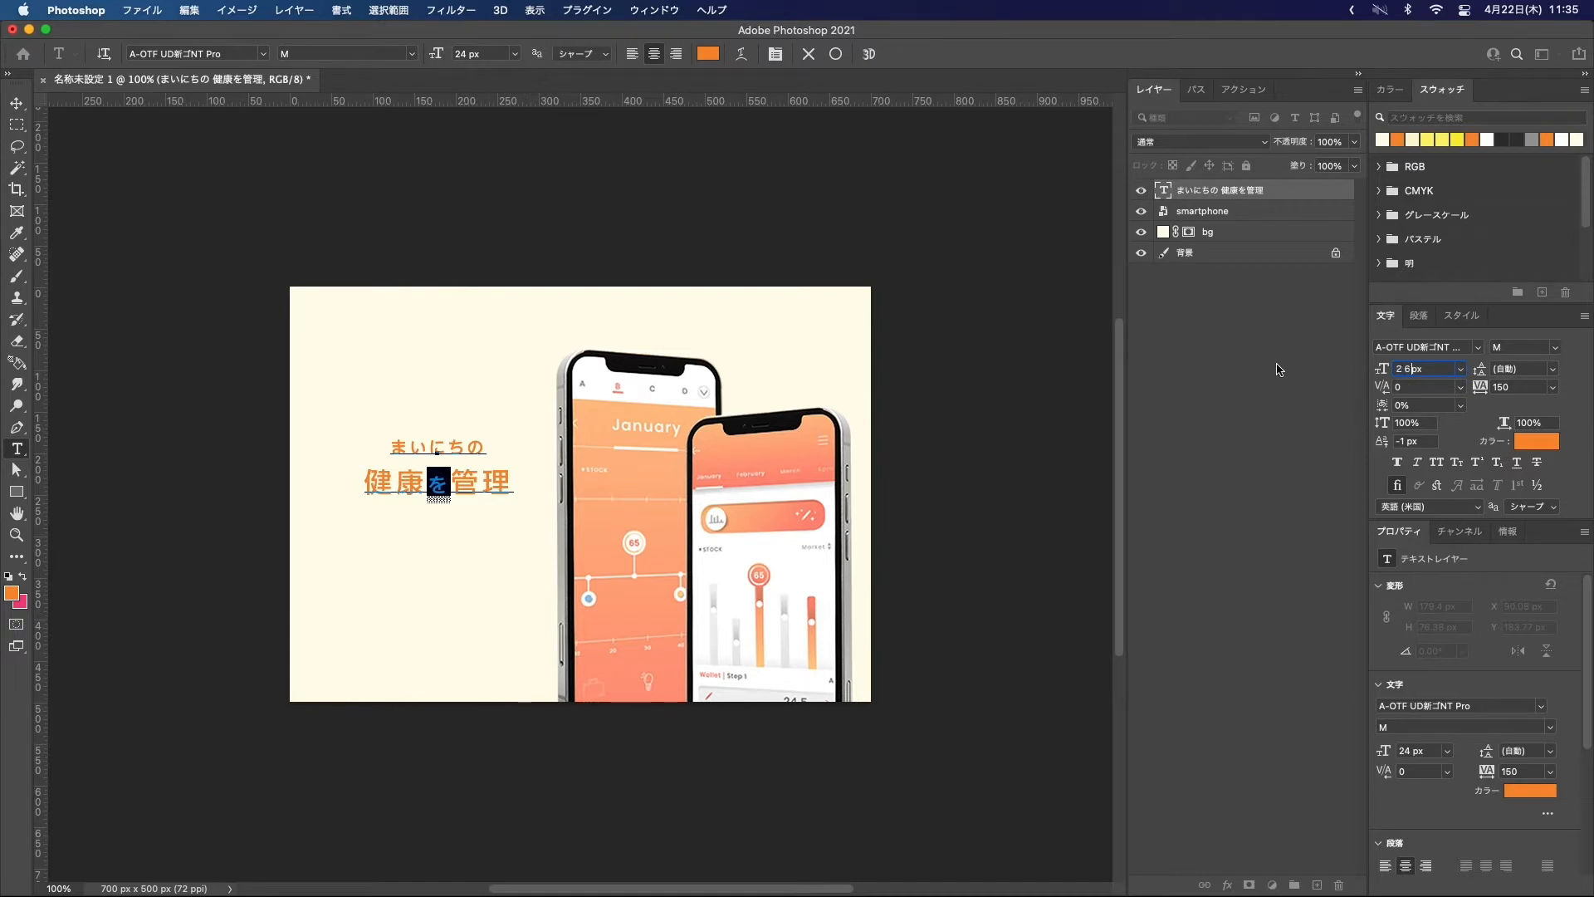
pyautogui.write('26')
pyautogui.press('Return')
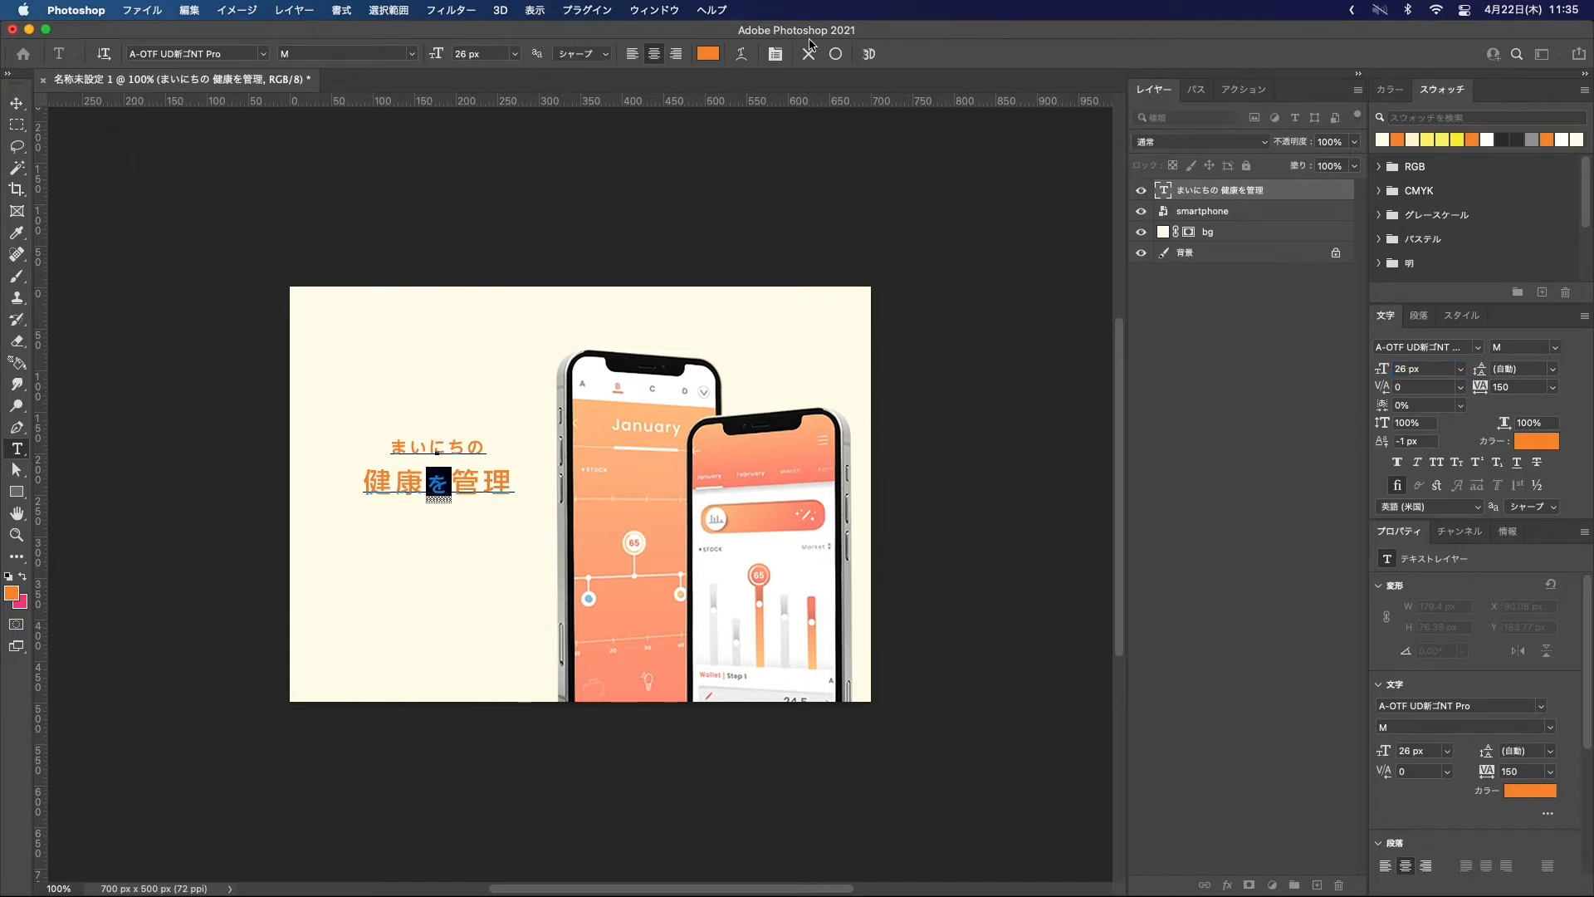
pyautogui.click(836, 53)
# Step: Duplicate the headline directly below itself and replace the copy's text with "2021.5.1" and "NEW RELEASE" on two lines
pyautogui.press('v')
pyautogui.moveTo(466, 452); pyautogui.dragTo(480, 585)
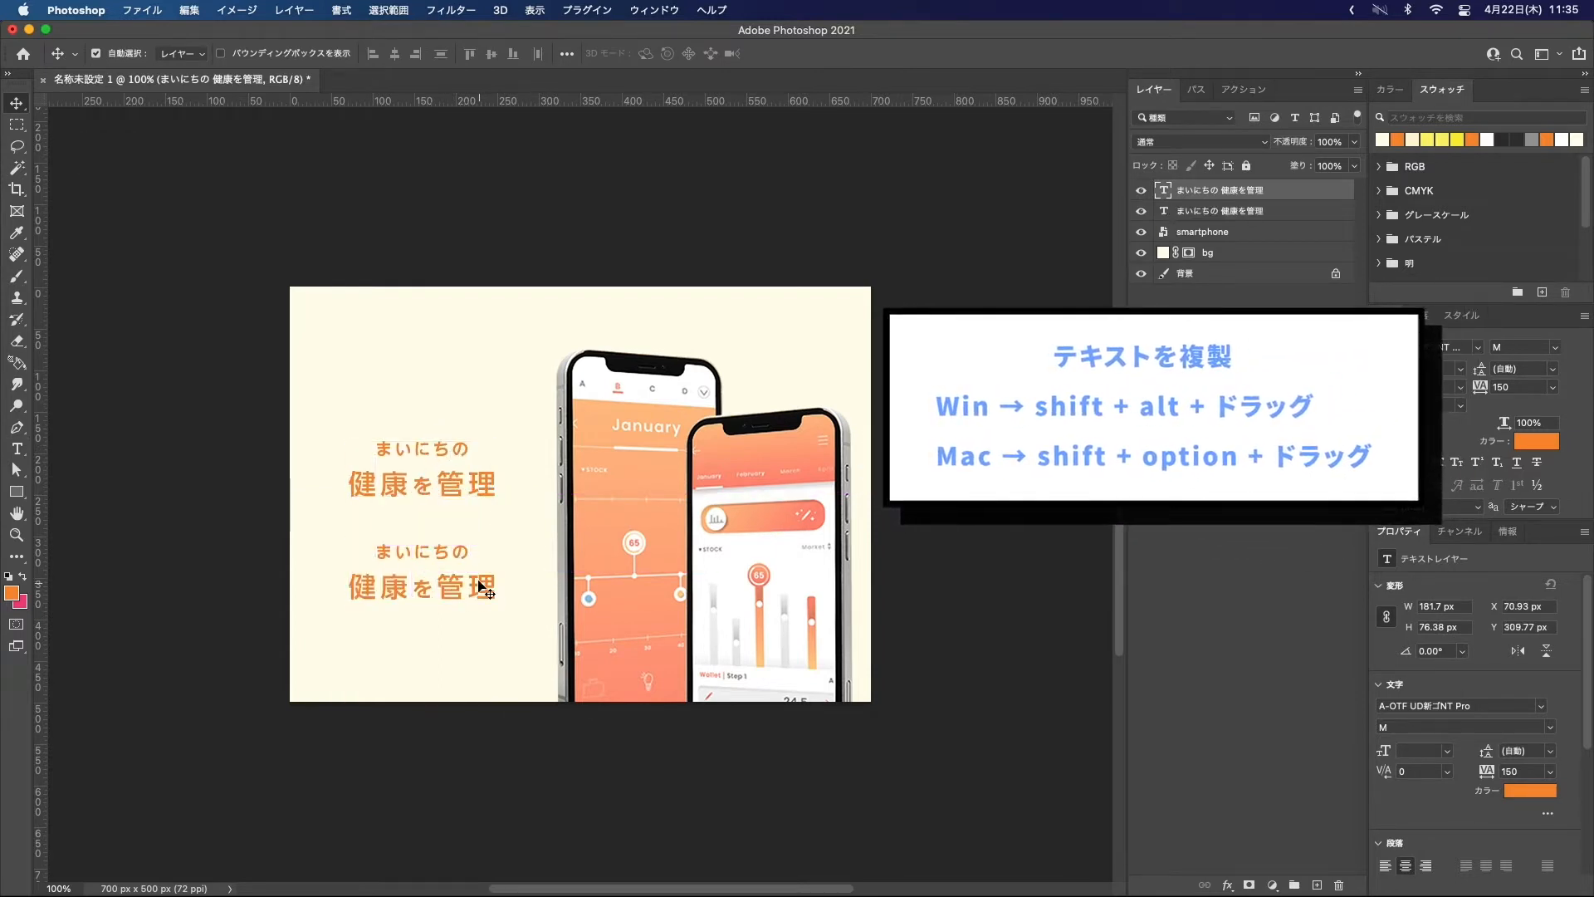
pyautogui.doubleClick(480, 586)
pyautogui.press('BackSpace')
pyautogui.write('2021.5')
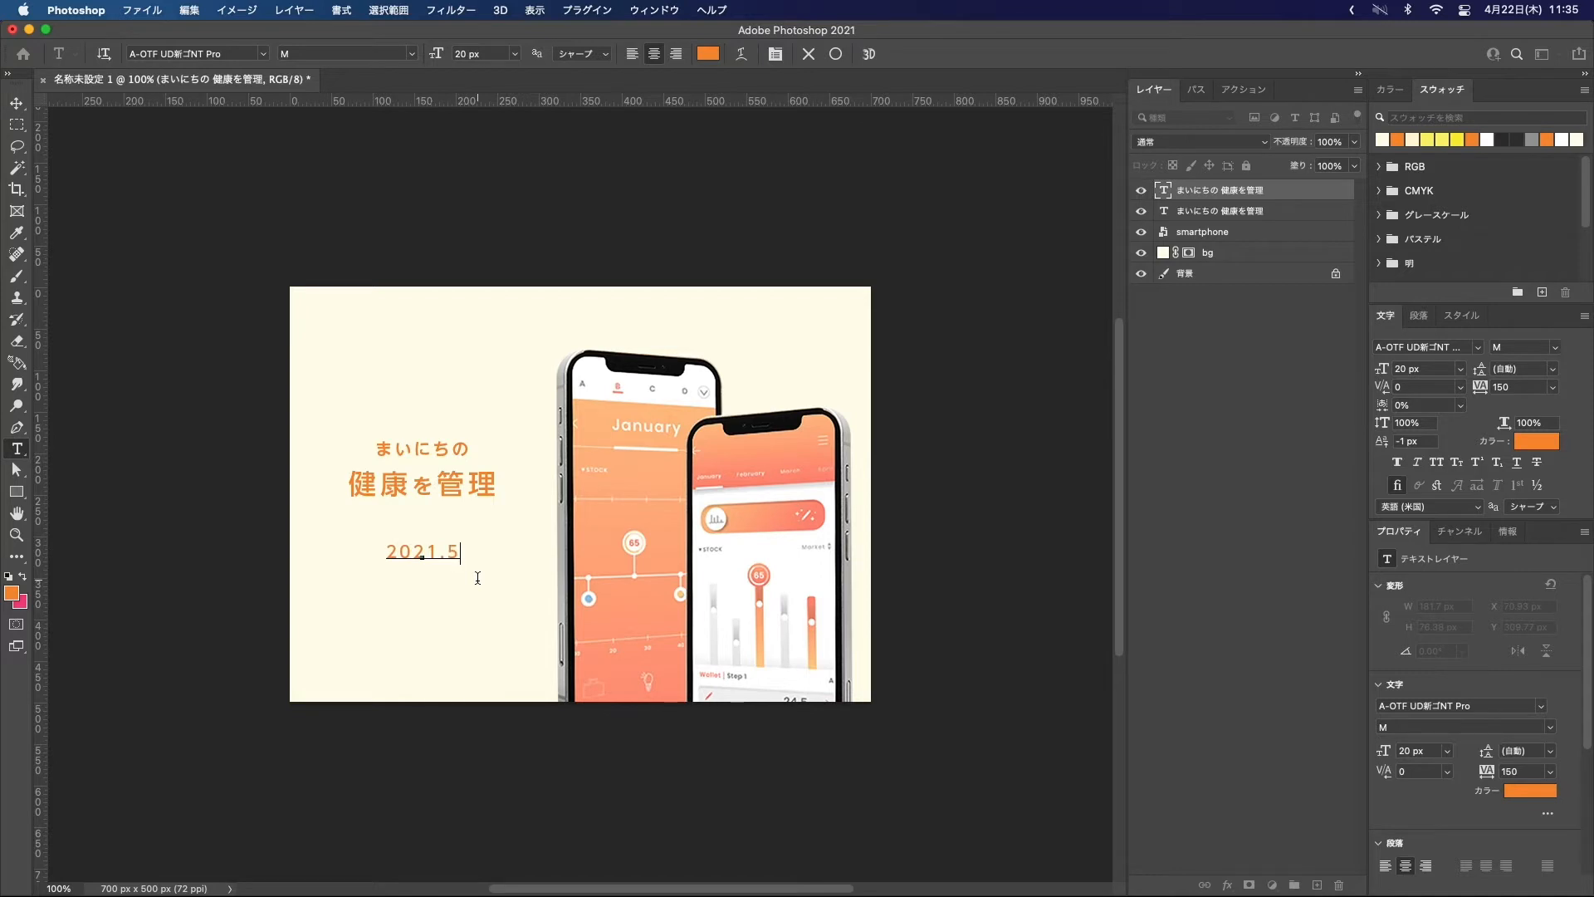
pyautogui.write('.1')
pyautogui.press('super+Return')
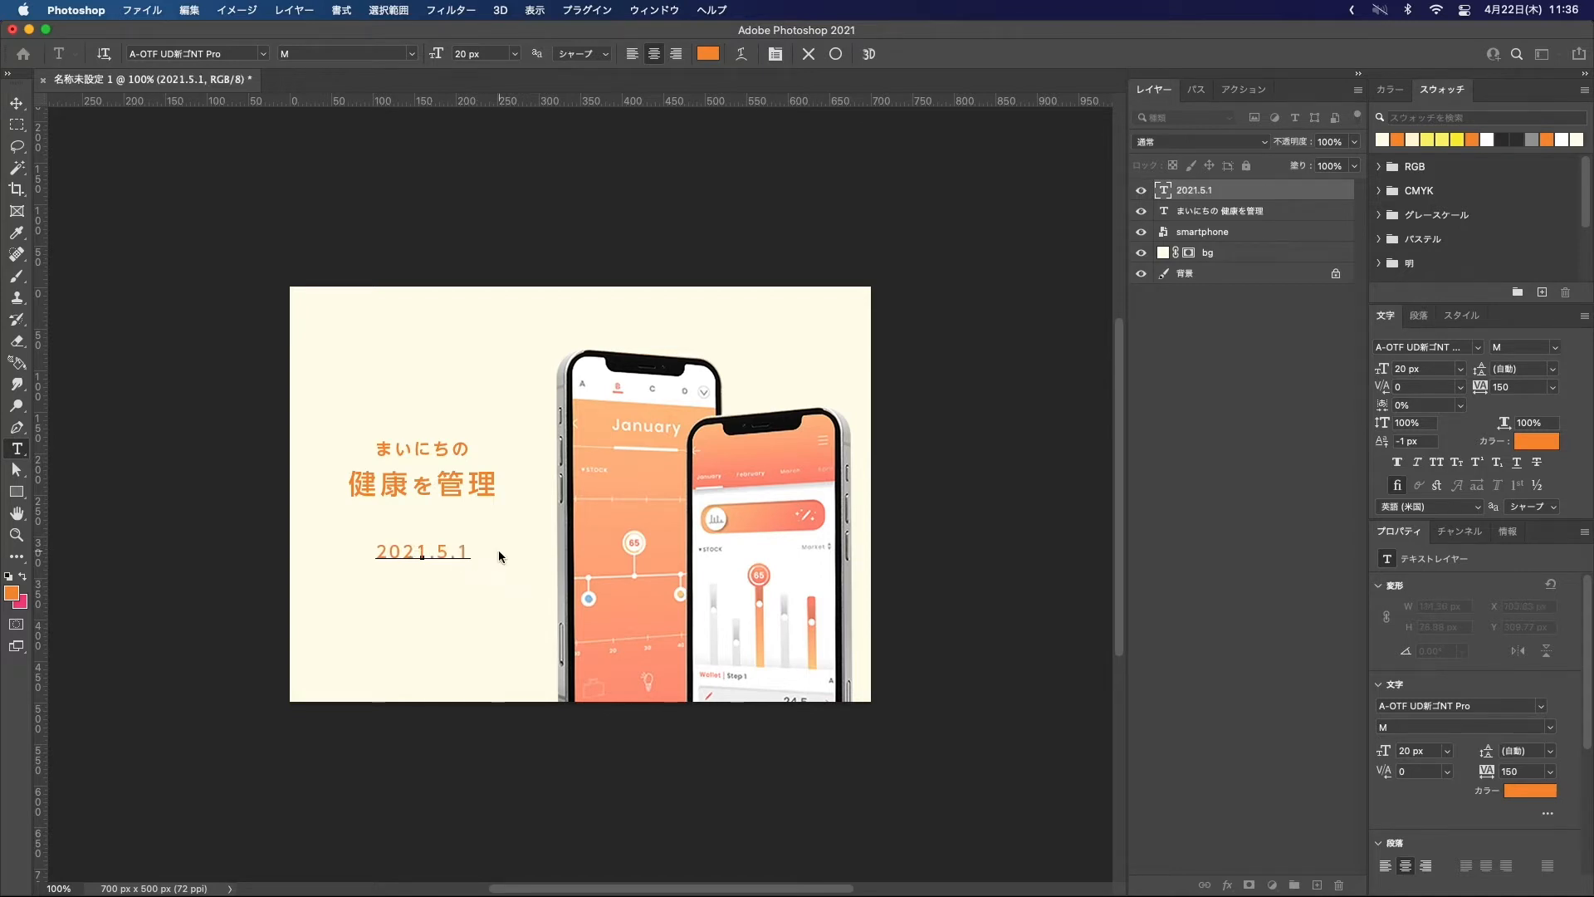
pyautogui.write('RE')
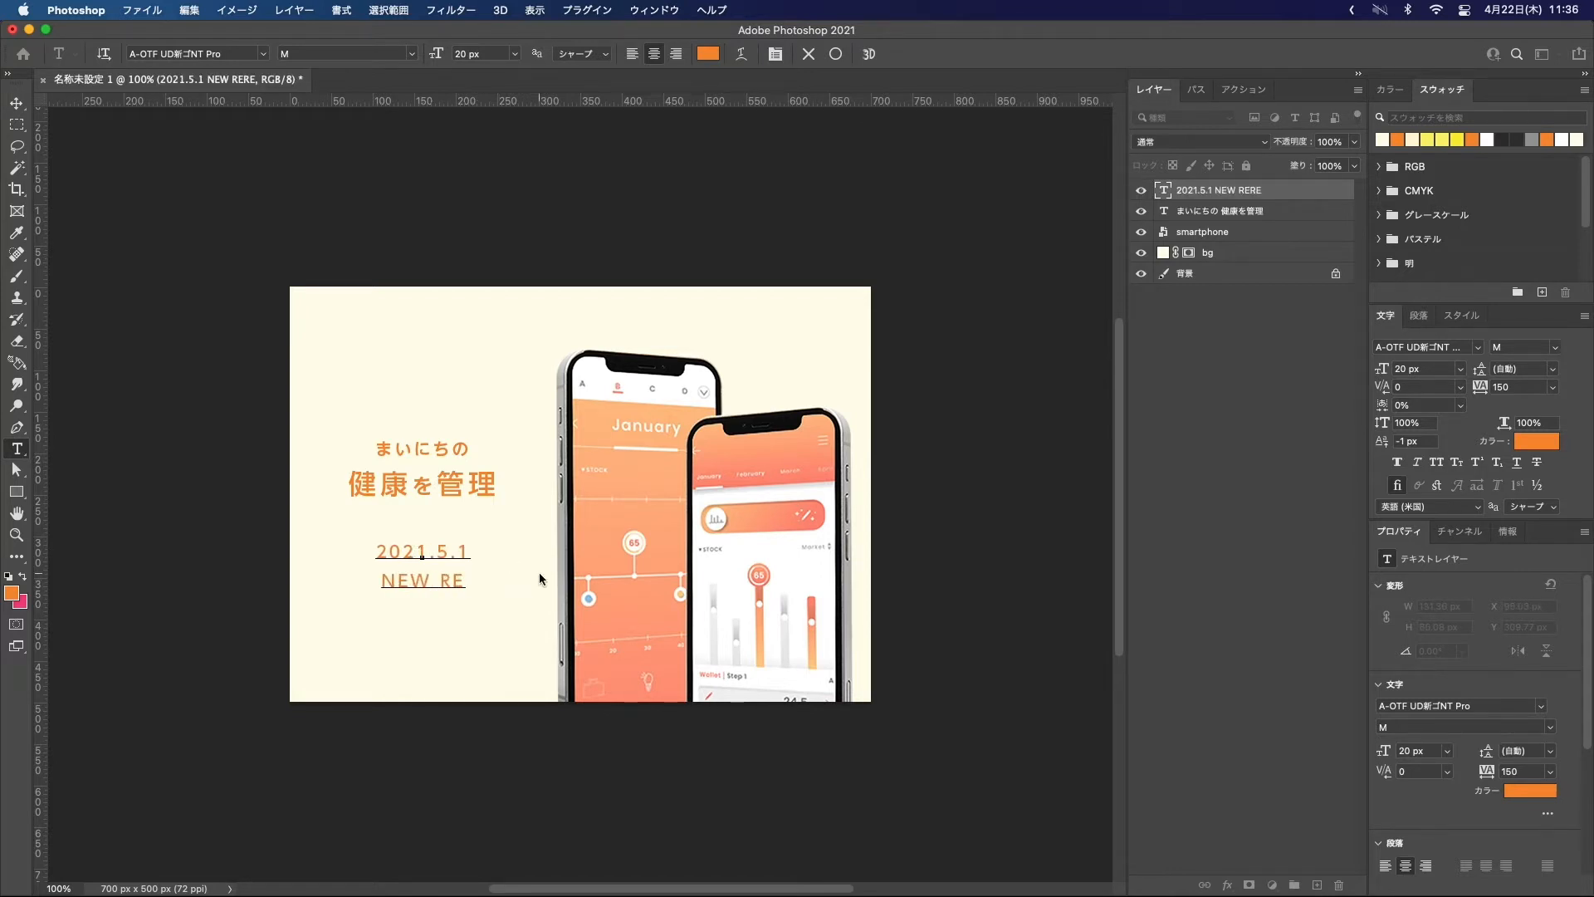
pyautogui.write('LEASE')
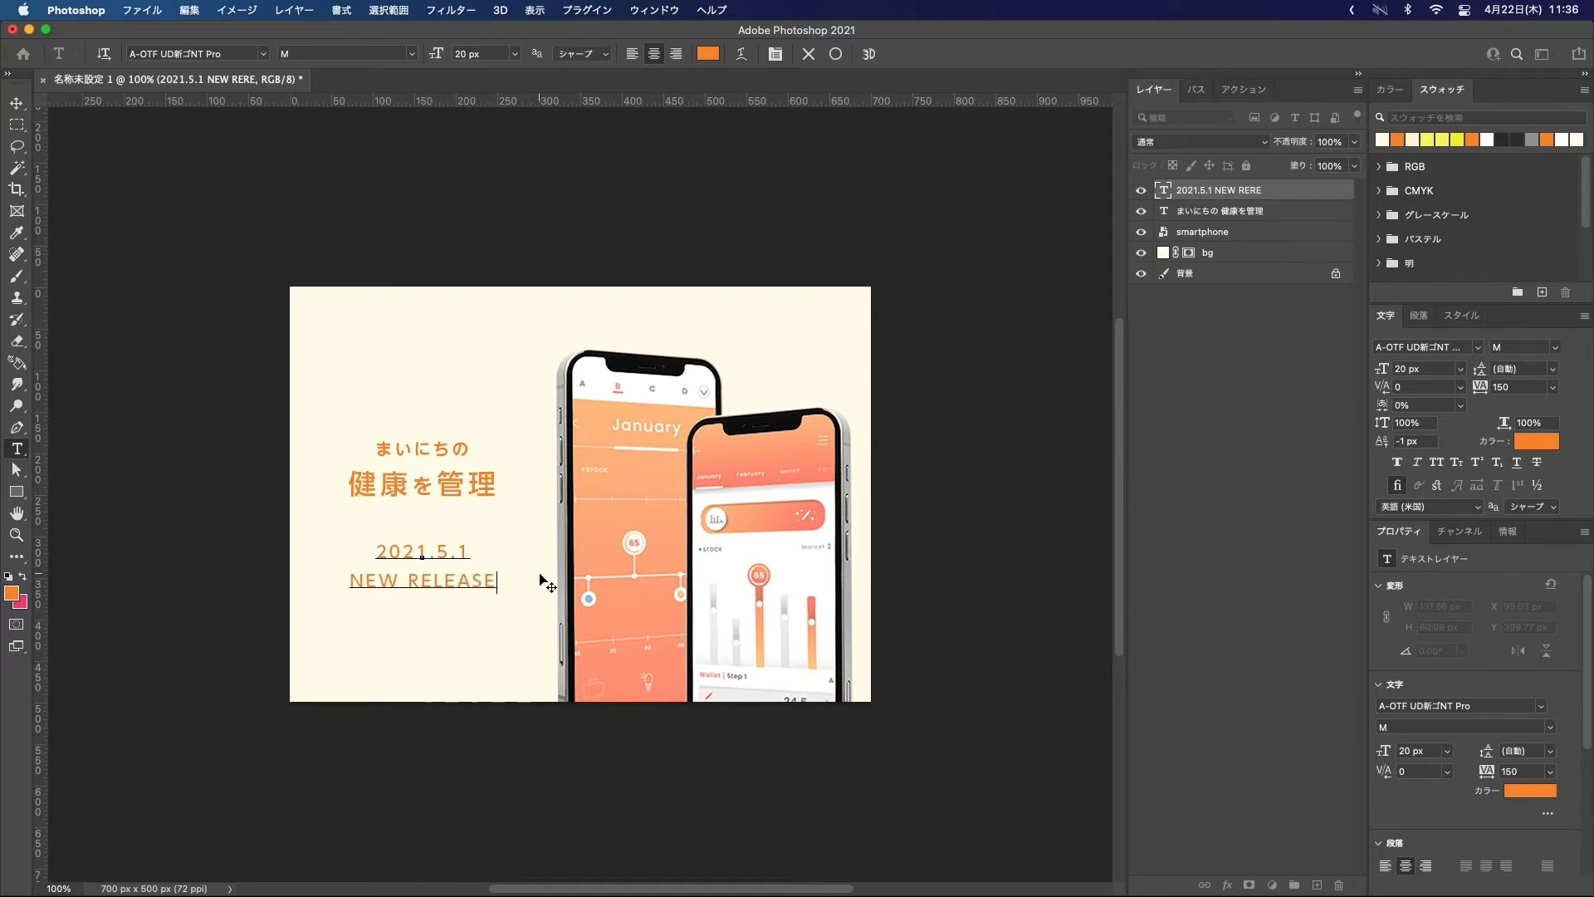
pyautogui.press('super+Return')
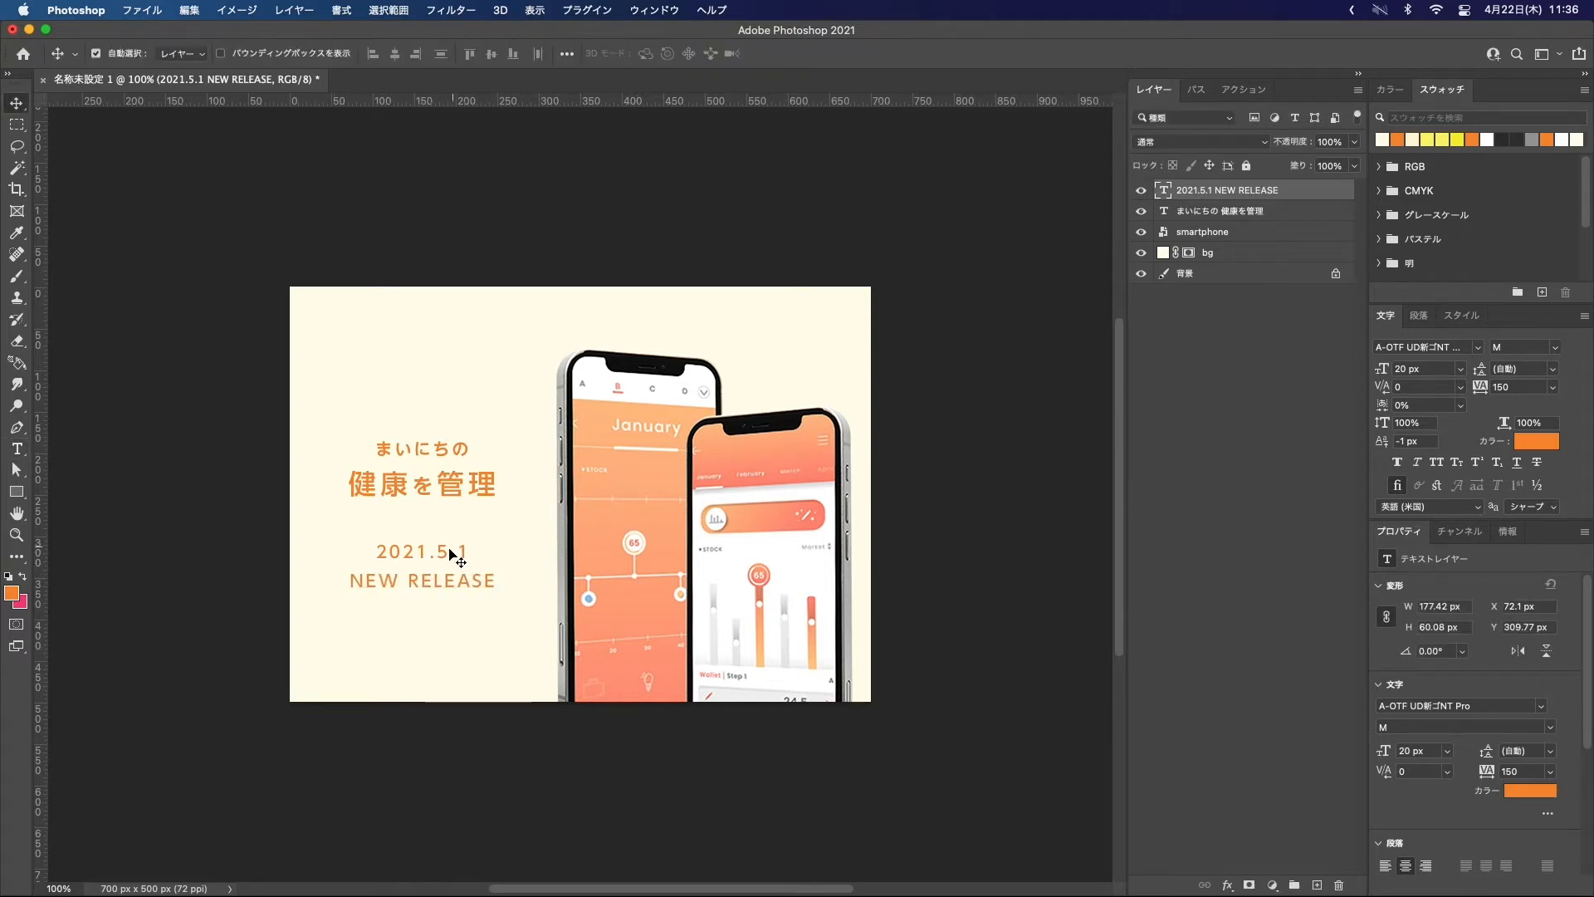
# Step: Set the font weight of the "2021.5.1 NEW RELEASE" text to DB
pyautogui.click(1557, 357)
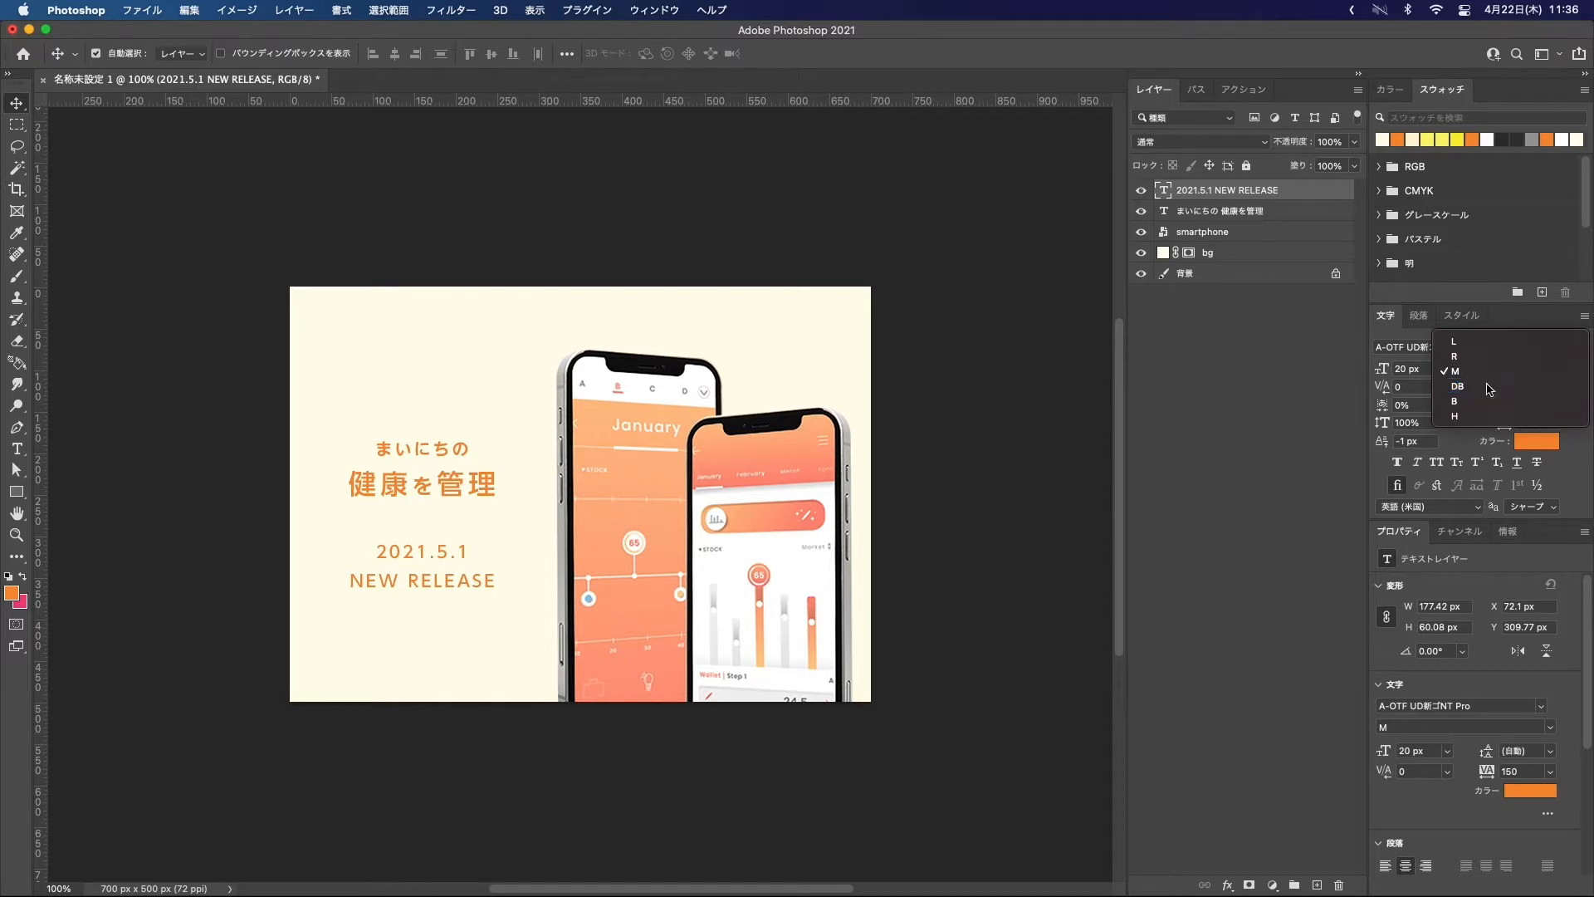
pyautogui.click(1527, 387)
pyautogui.scroll(5, 427, 554)
pyautogui.scroll(-5, 427, 554)
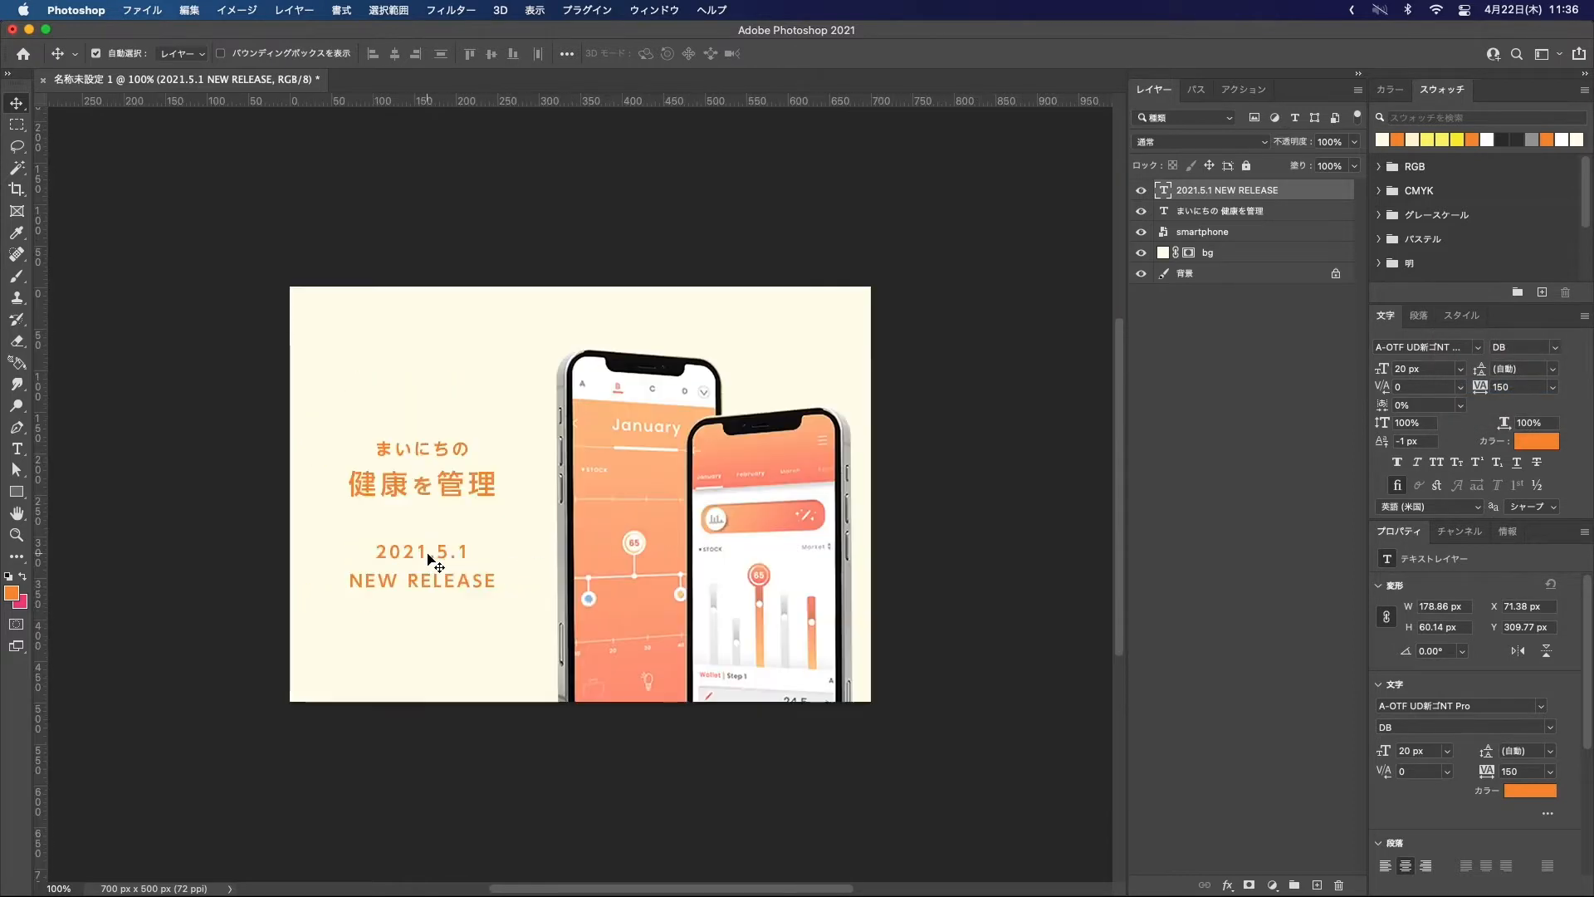
# Step: Duplicate the headline directly above itself, replace the copy's text with "HEALTHY" and lower it about 19 px
pyautogui.moveTo(445, 453); pyautogui.dragTo(445, 376)
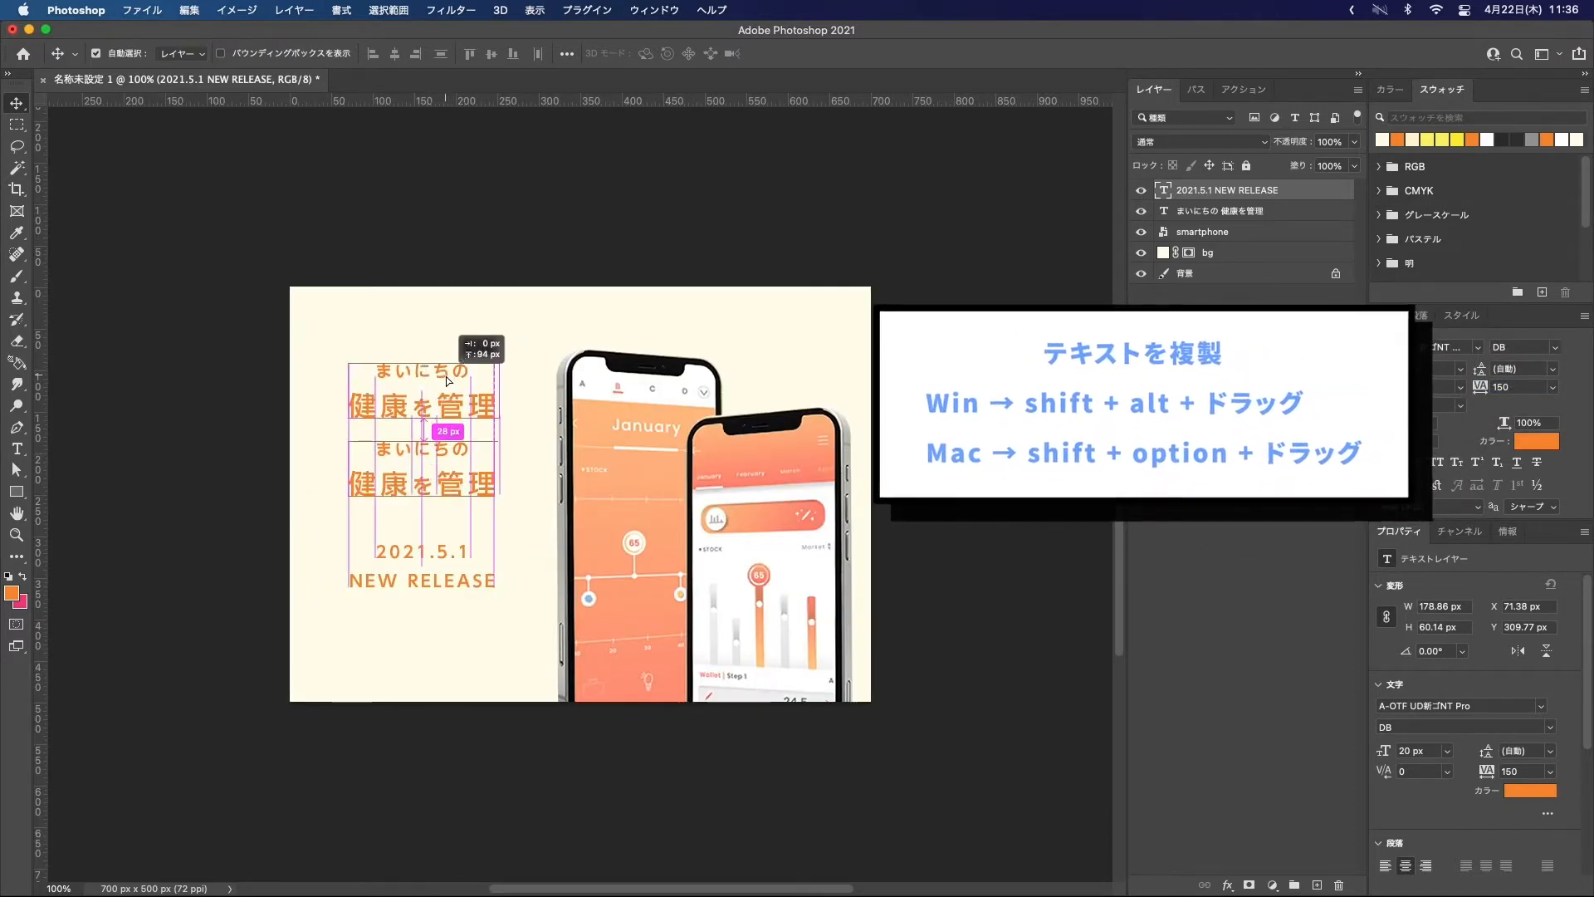
pyautogui.doubleClick(445, 372)
pyautogui.write('HELTHY')
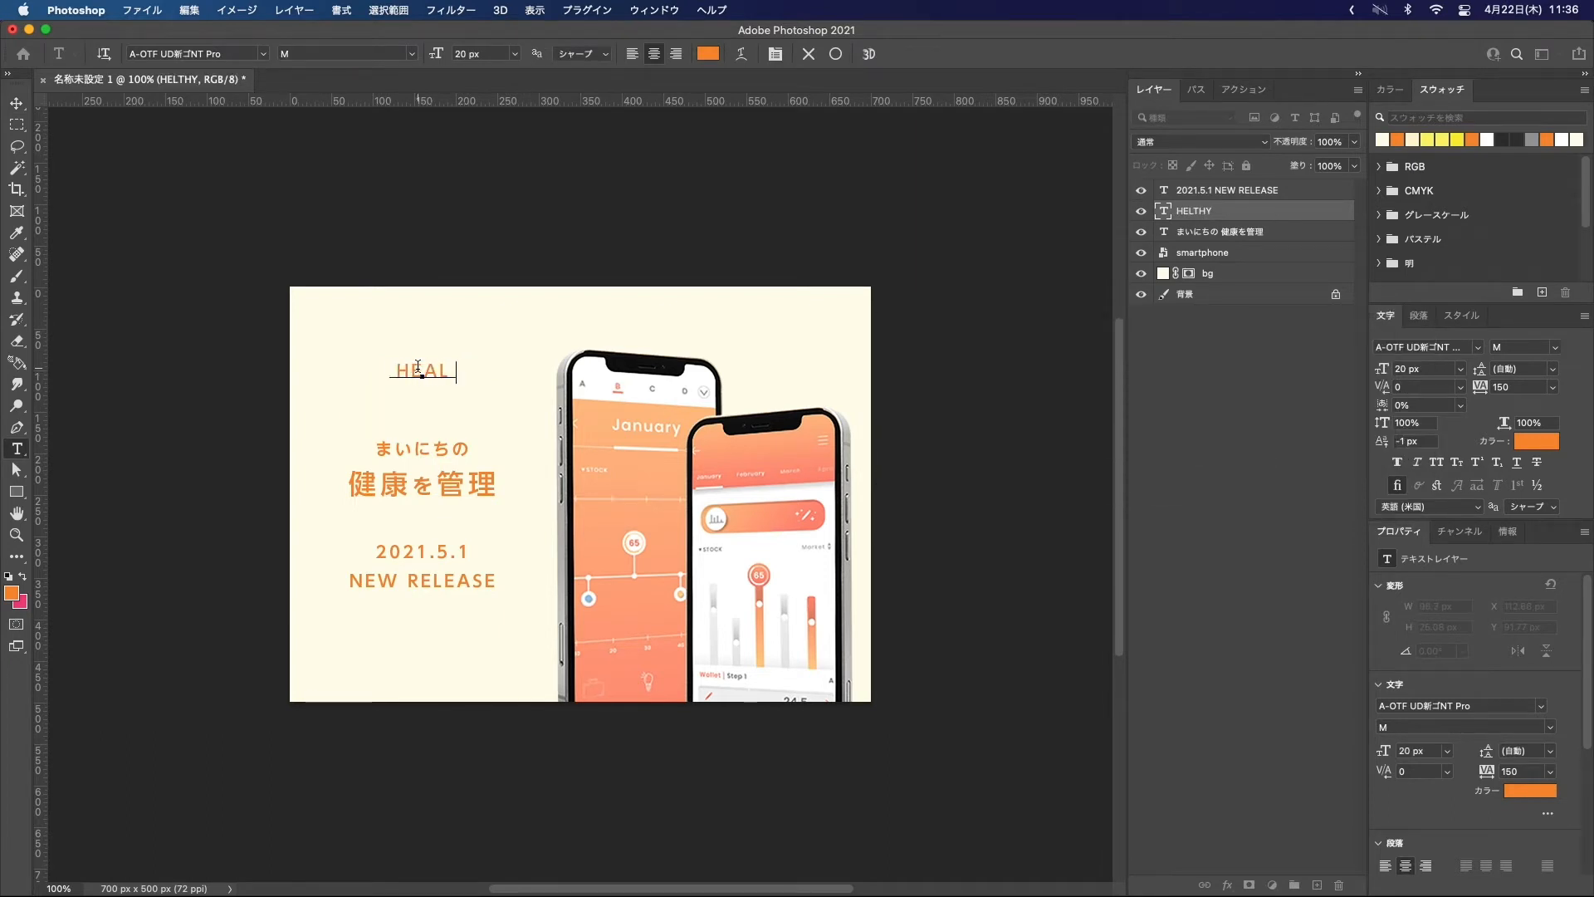
pyautogui.press('super+Return')
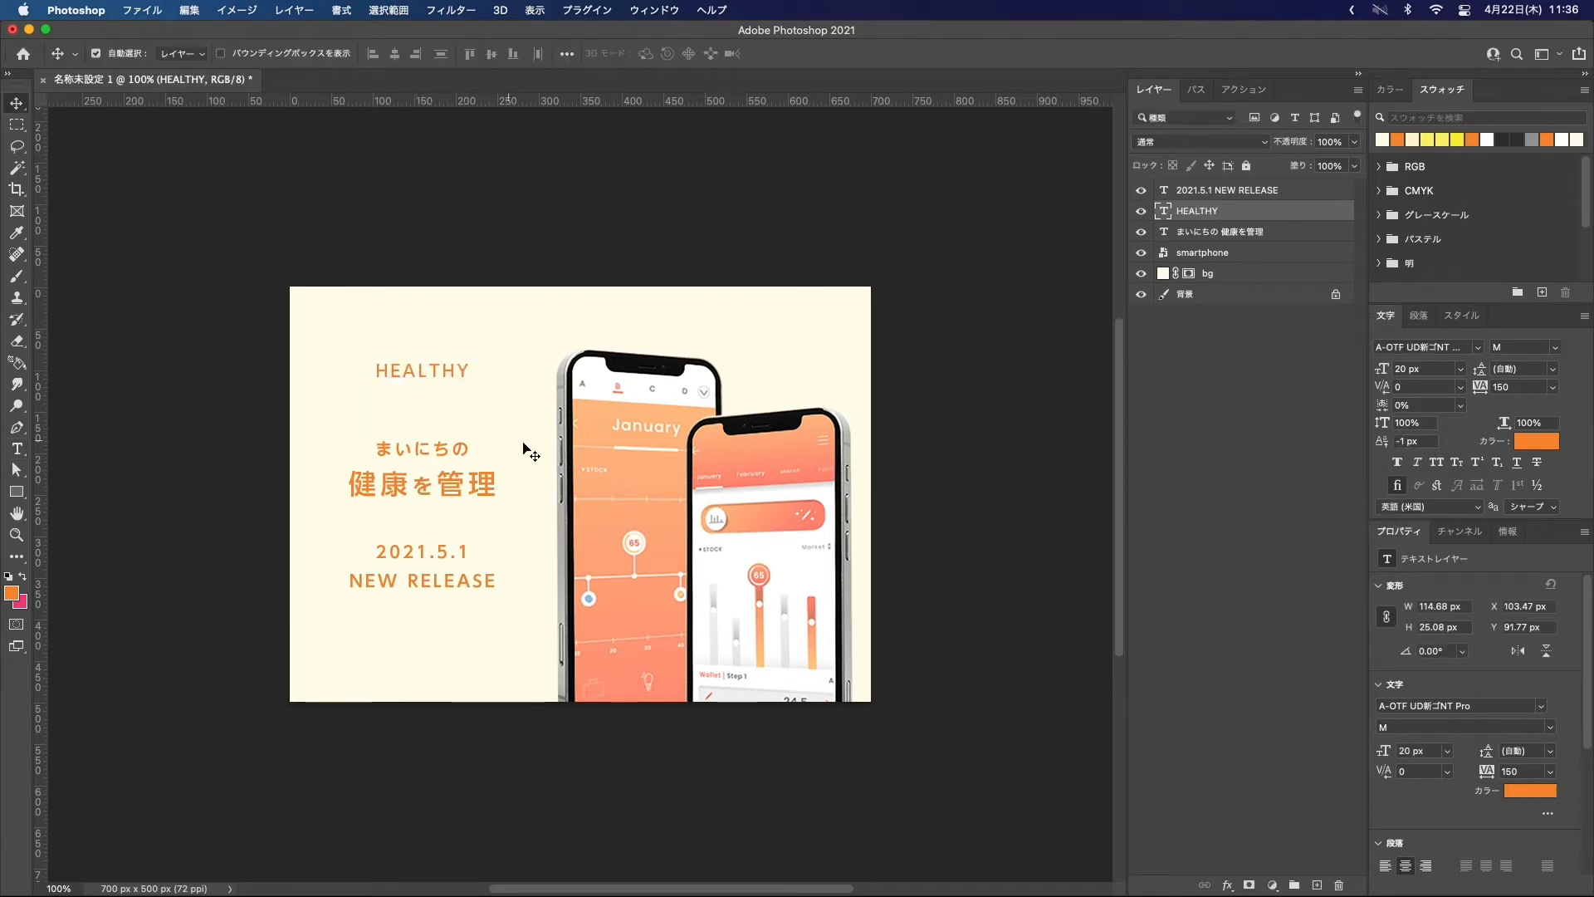
pyautogui.moveTo(456, 366); pyautogui.dragTo(455, 382)
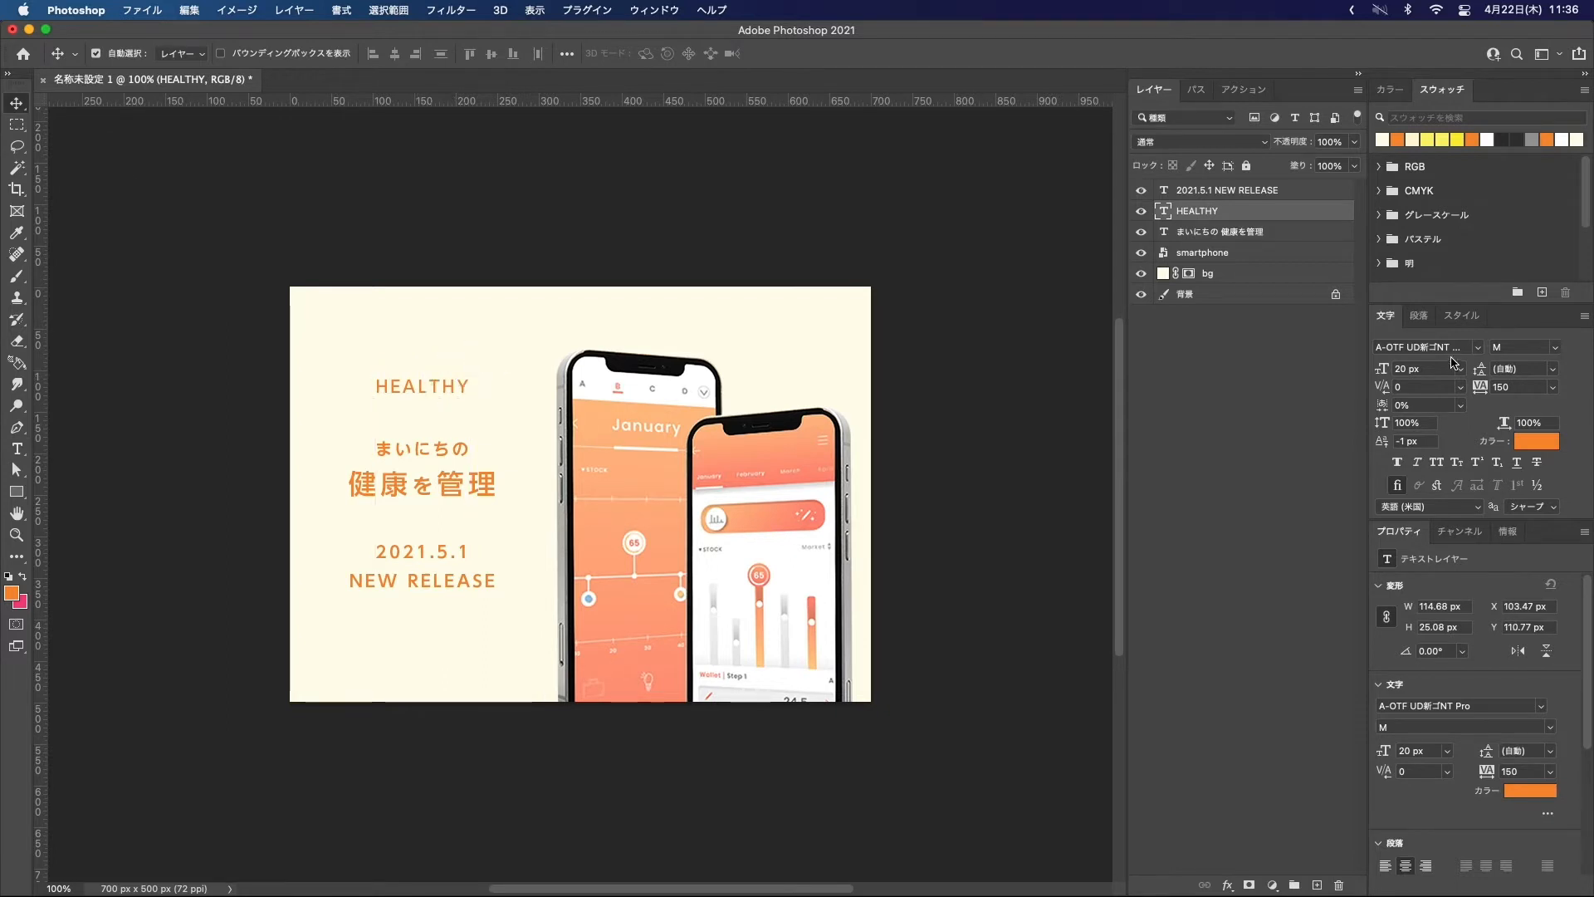
# Step: Set the "HEALTHY" text in Rousseau Deco Regular and scale it up to about 32 px
pyautogui.write('Rousseau Deco')
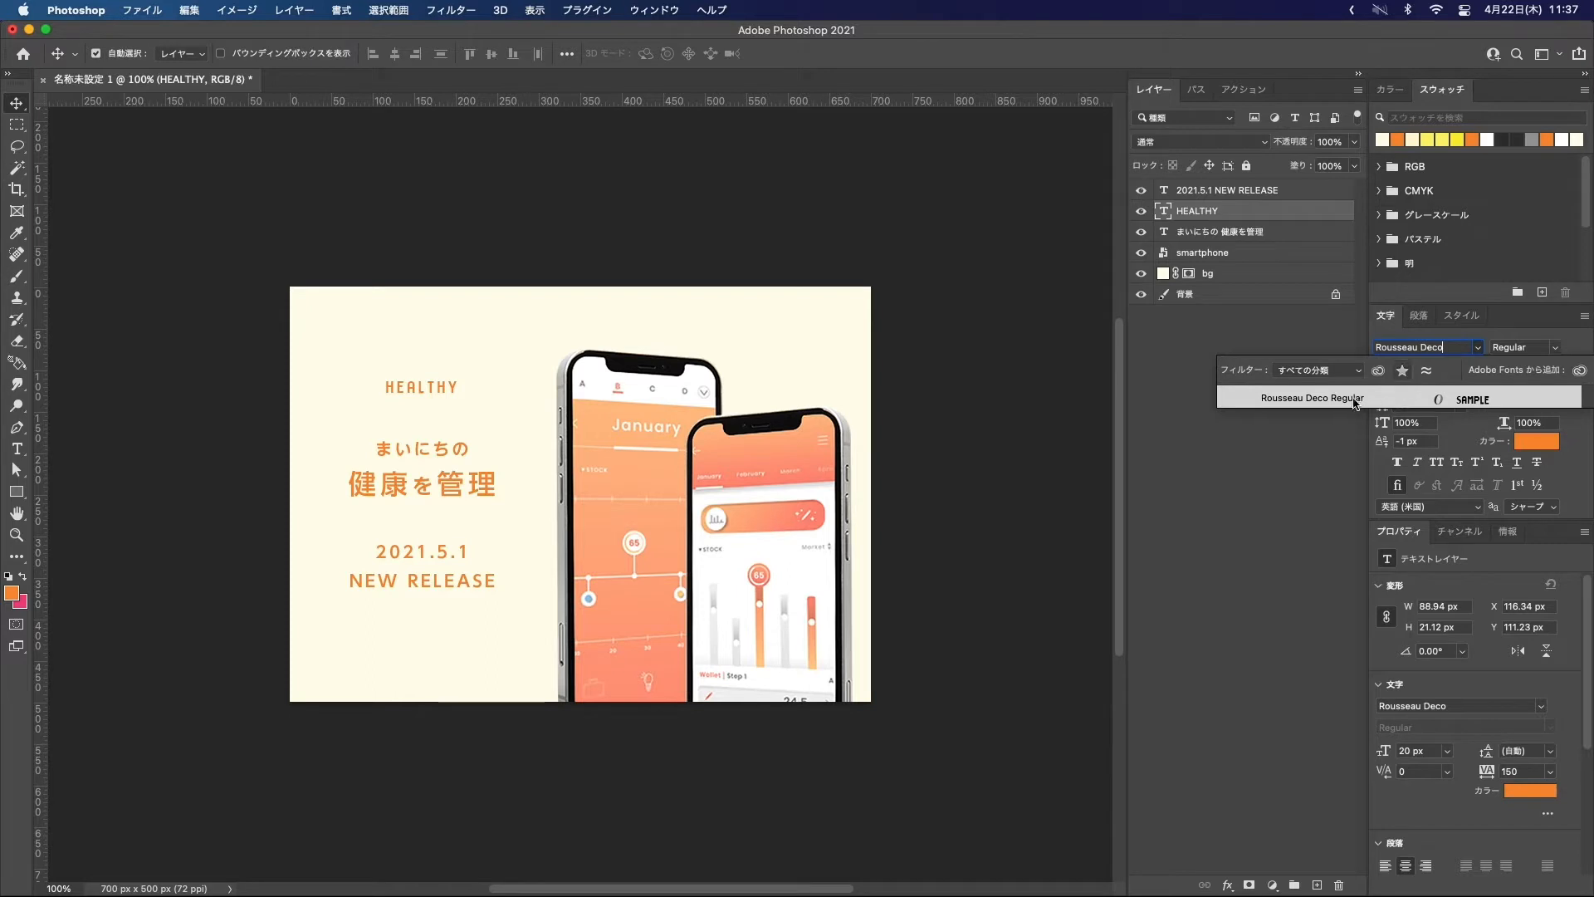
pyautogui.click(1322, 401)
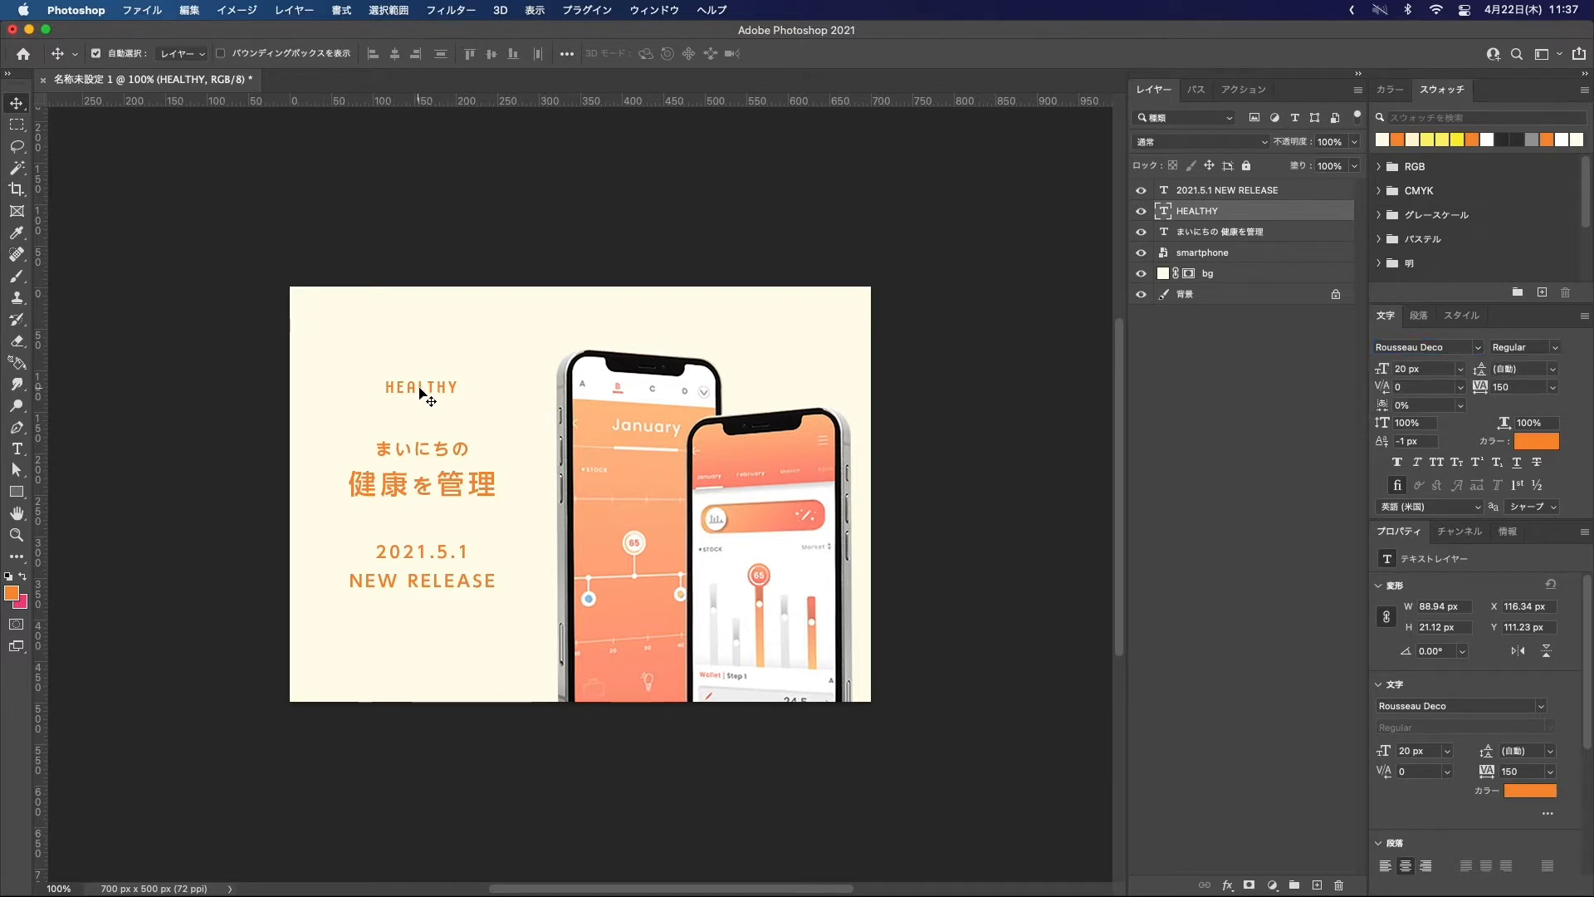
pyautogui.press('super+t')
pyautogui.moveTo(422, 397); pyautogui.dragTo(428, 410)
pyautogui.press('Return')
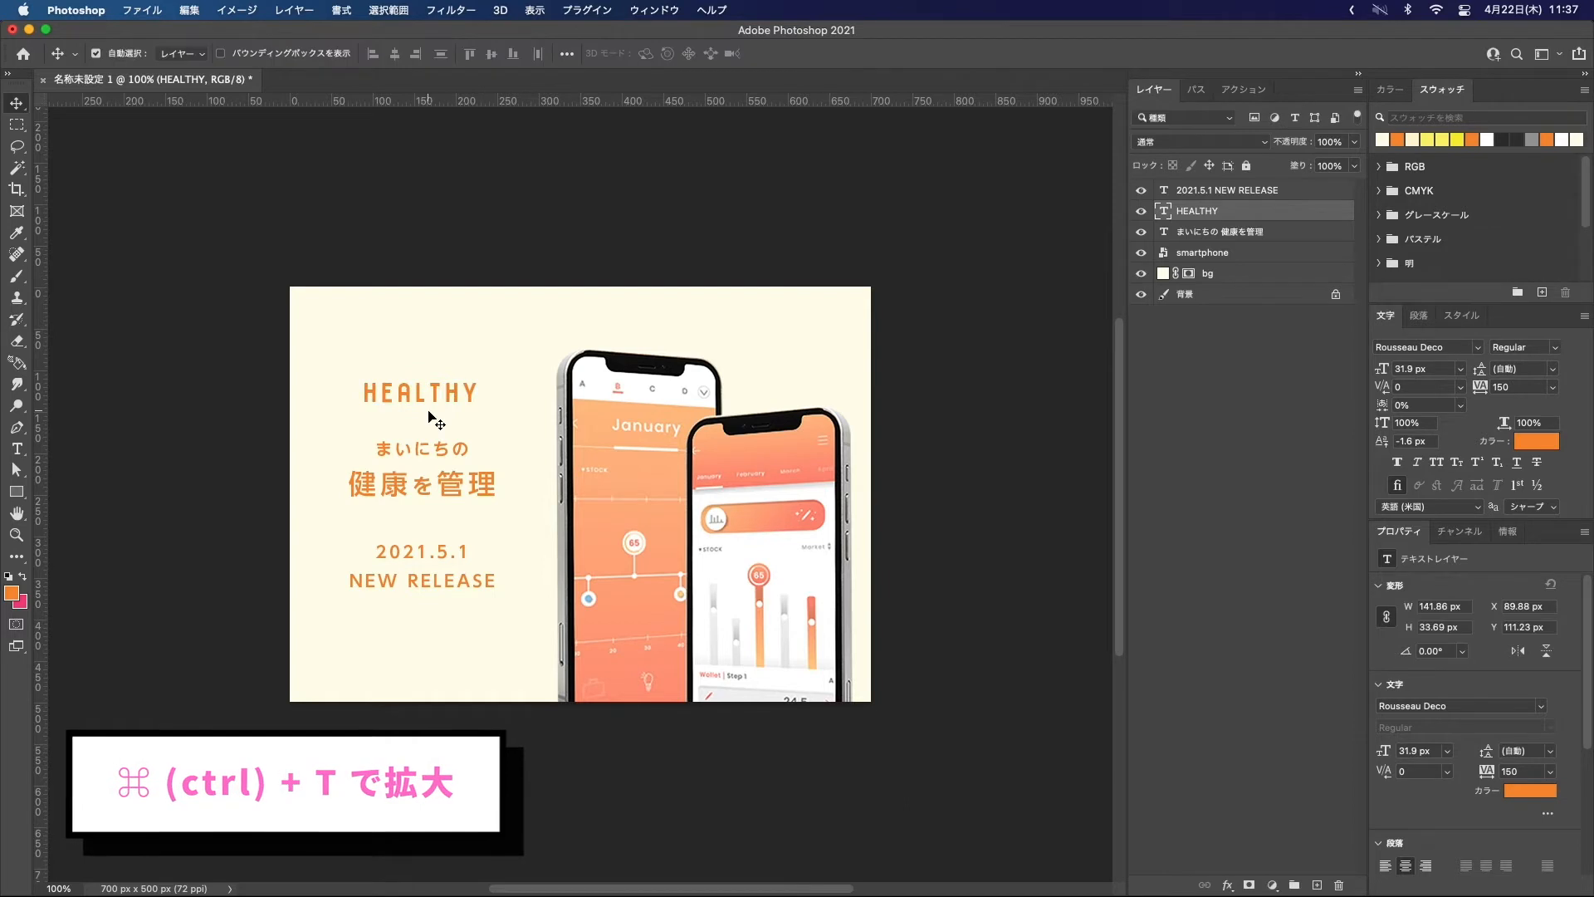
# Step: Scale the headline "まいにちの 健康を管理" up to about 223 px wide
pyautogui.click(448, 453)
pyautogui.press('super+t')
pyautogui.moveTo(498, 469); pyautogui.dragTo(515, 475)
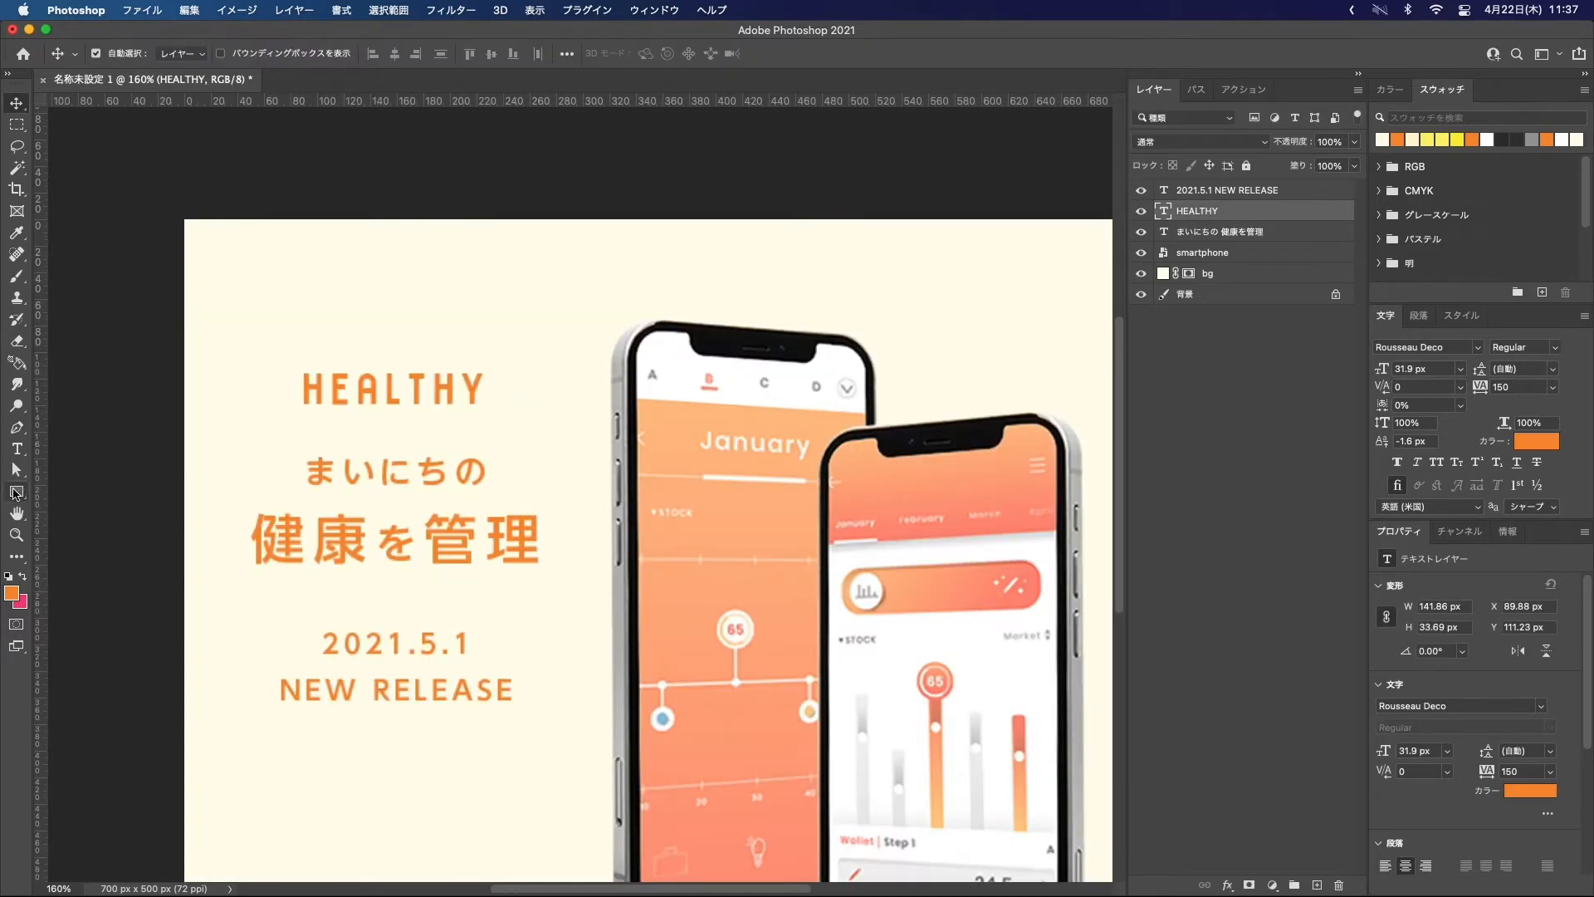
# Step: Draw a thin orange rectangle of about 28 × 2 px before the "HEALTHY" text and remove its stroke
pyautogui.click(16, 492)
pyautogui.moveTo(250, 387); pyautogui.dragTo(290, 391)
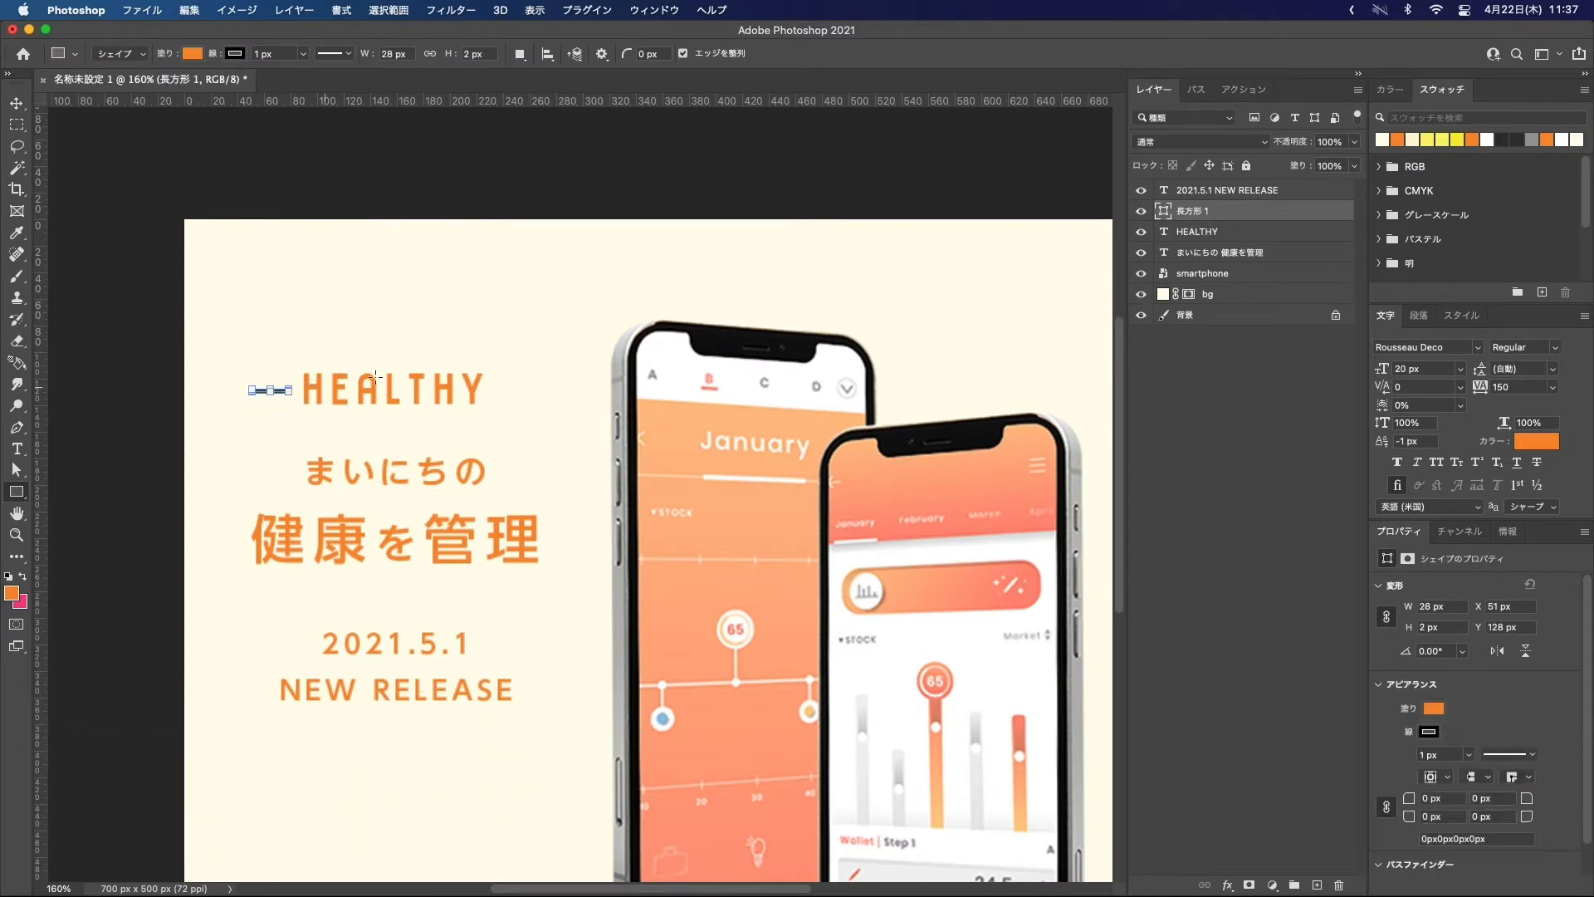
pyautogui.click(1429, 732)
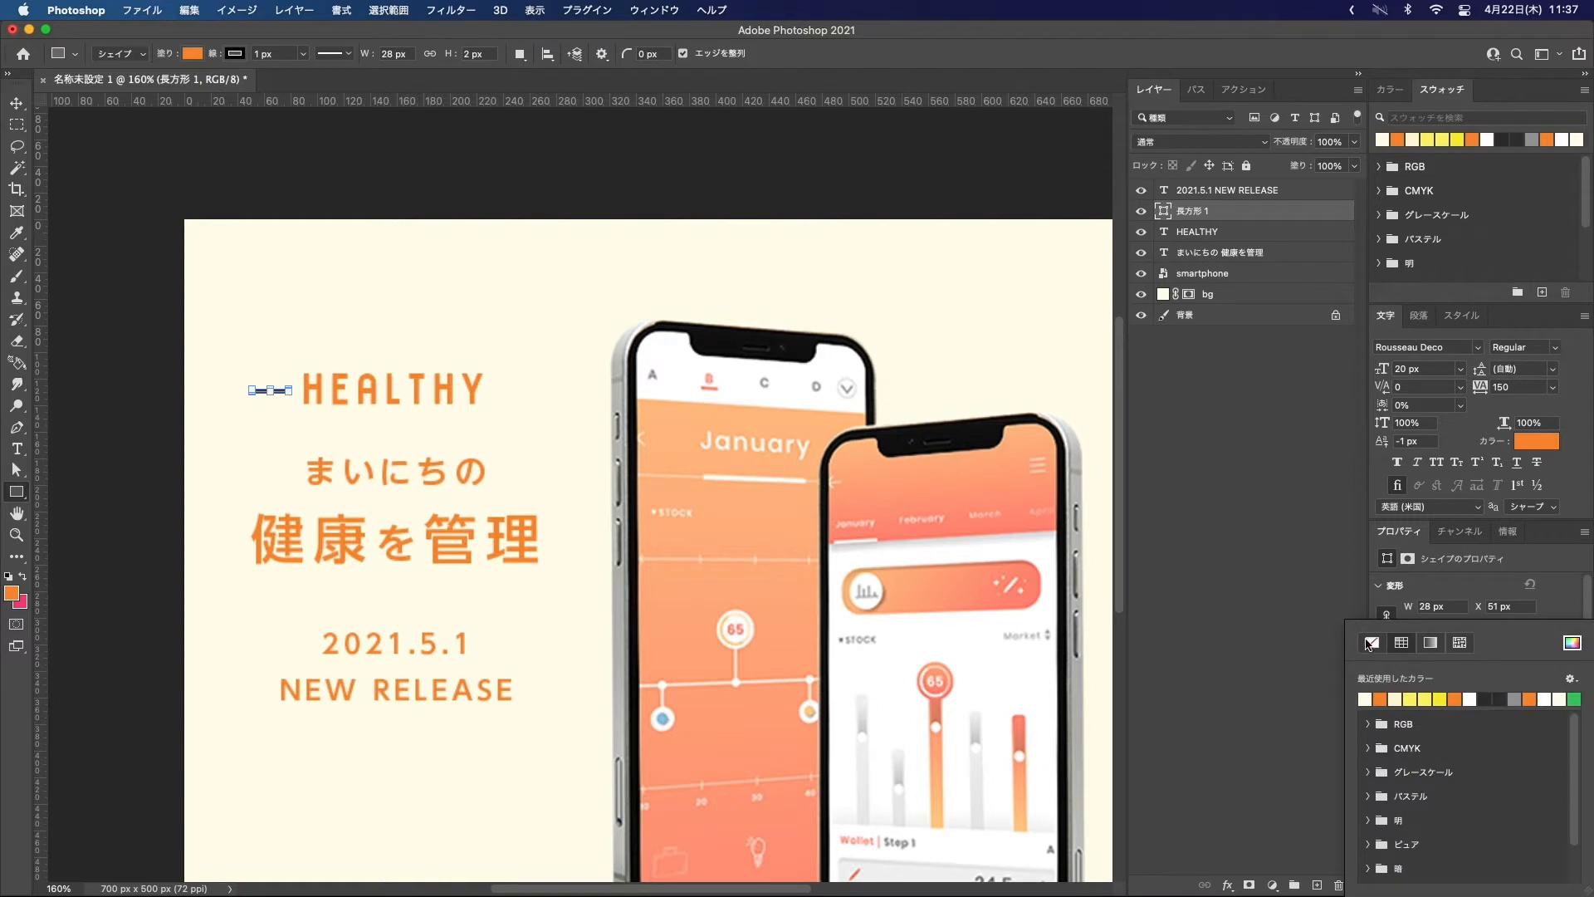
pyautogui.click(21, 103)
# Step: Duplicate the thin line and move the copy 180 px horizontally to the other side of "HEALTHY"
pyautogui.click(235, 391)
pyautogui.click(282, 394)
pyautogui.press('super+j')
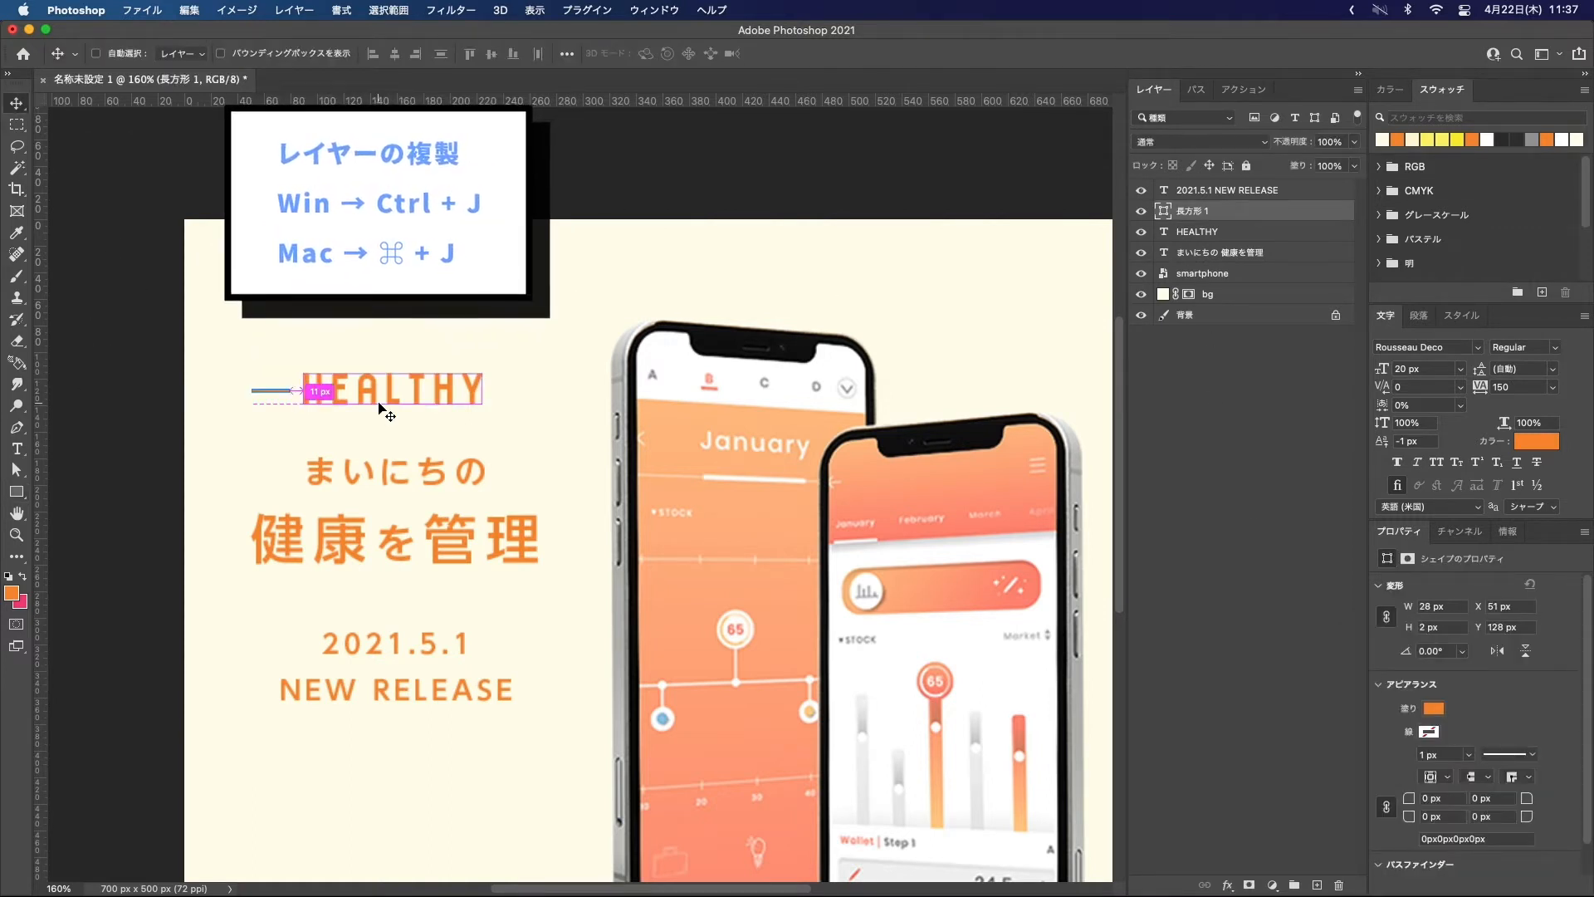
pyautogui.hotkey('shift', 'Right')
pyautogui.hotkey('shift', 'Right')
pyautogui.hotkey('shift', 'Right')
pyautogui.hotkey('shift', 'Right')
pyautogui.hotkey('shift', 'Right')
pyautogui.hotkey('shift', 'Right')
pyautogui.hotkey('shift', 'Right')
pyautogui.hotkey('shift', 'Right')
pyautogui.hotkey('shift', 'Right')
pyautogui.hotkey('shift', 'Right')
pyautogui.hotkey('shift', 'Right')
pyautogui.hotkey('shift', 'Right')
pyautogui.hotkey('shift', 'Right')
pyautogui.hotkey('shift', 'Right')
pyautogui.hotkey('shift', 'Right')
pyautogui.hotkey('shift', 'Right')
pyautogui.hotkey('shift', 'Right')
pyautogui.hotkey('shift', 'Right')
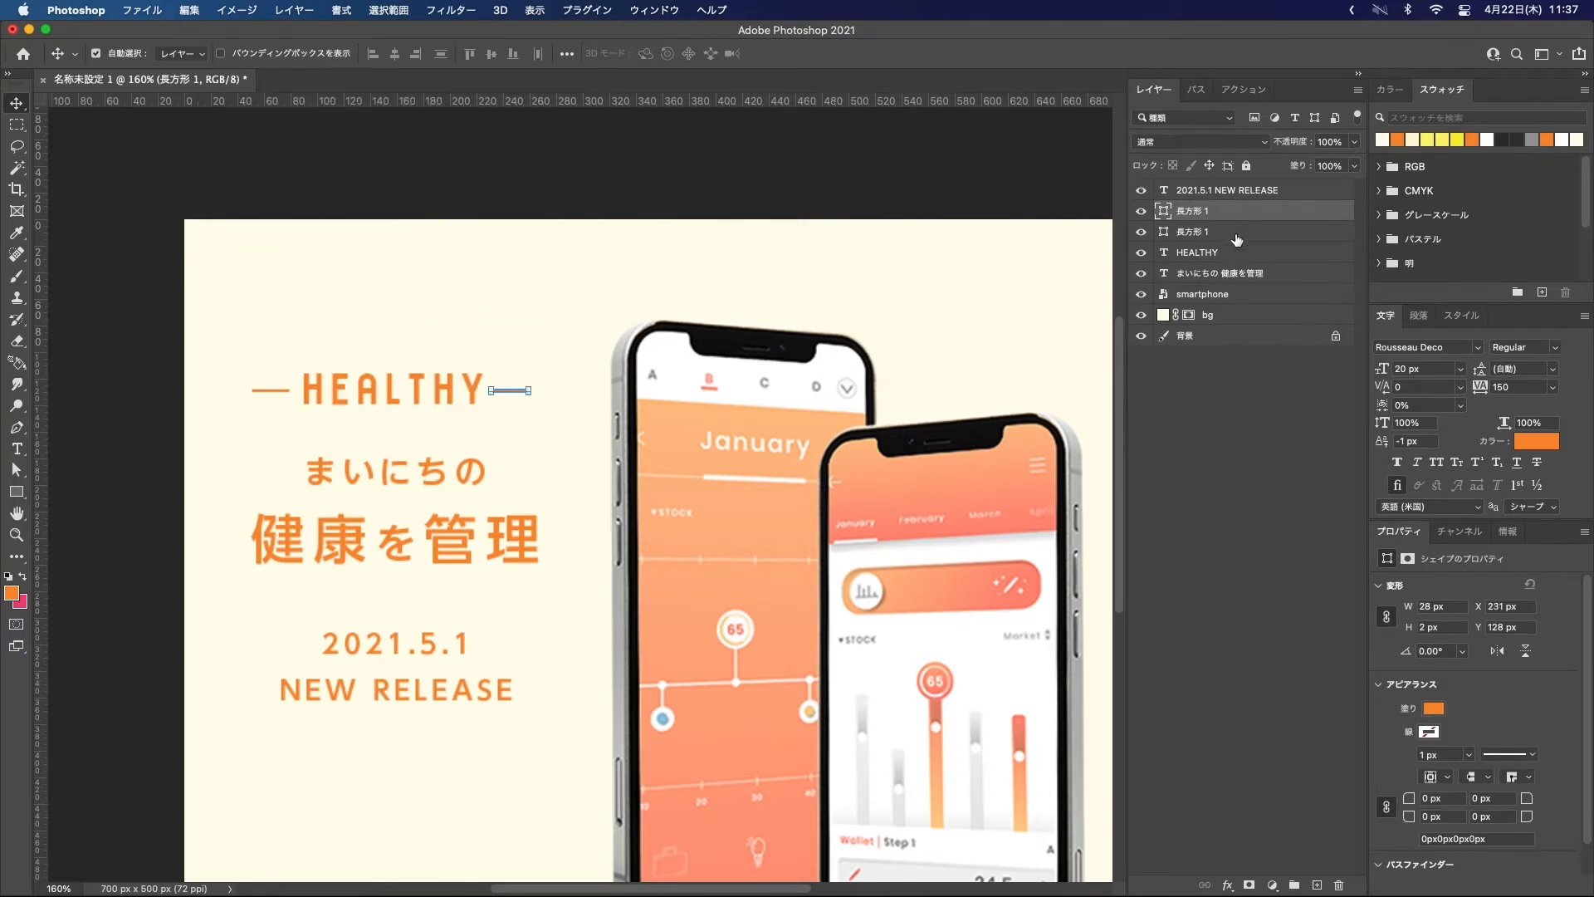
# Step: Distribute the two lines and the "HEALTHY" text evenly in the horizontal direction
pyautogui.keyDown('shift'); pyautogui.click(1237, 235); pyautogui.keyUp('shift')
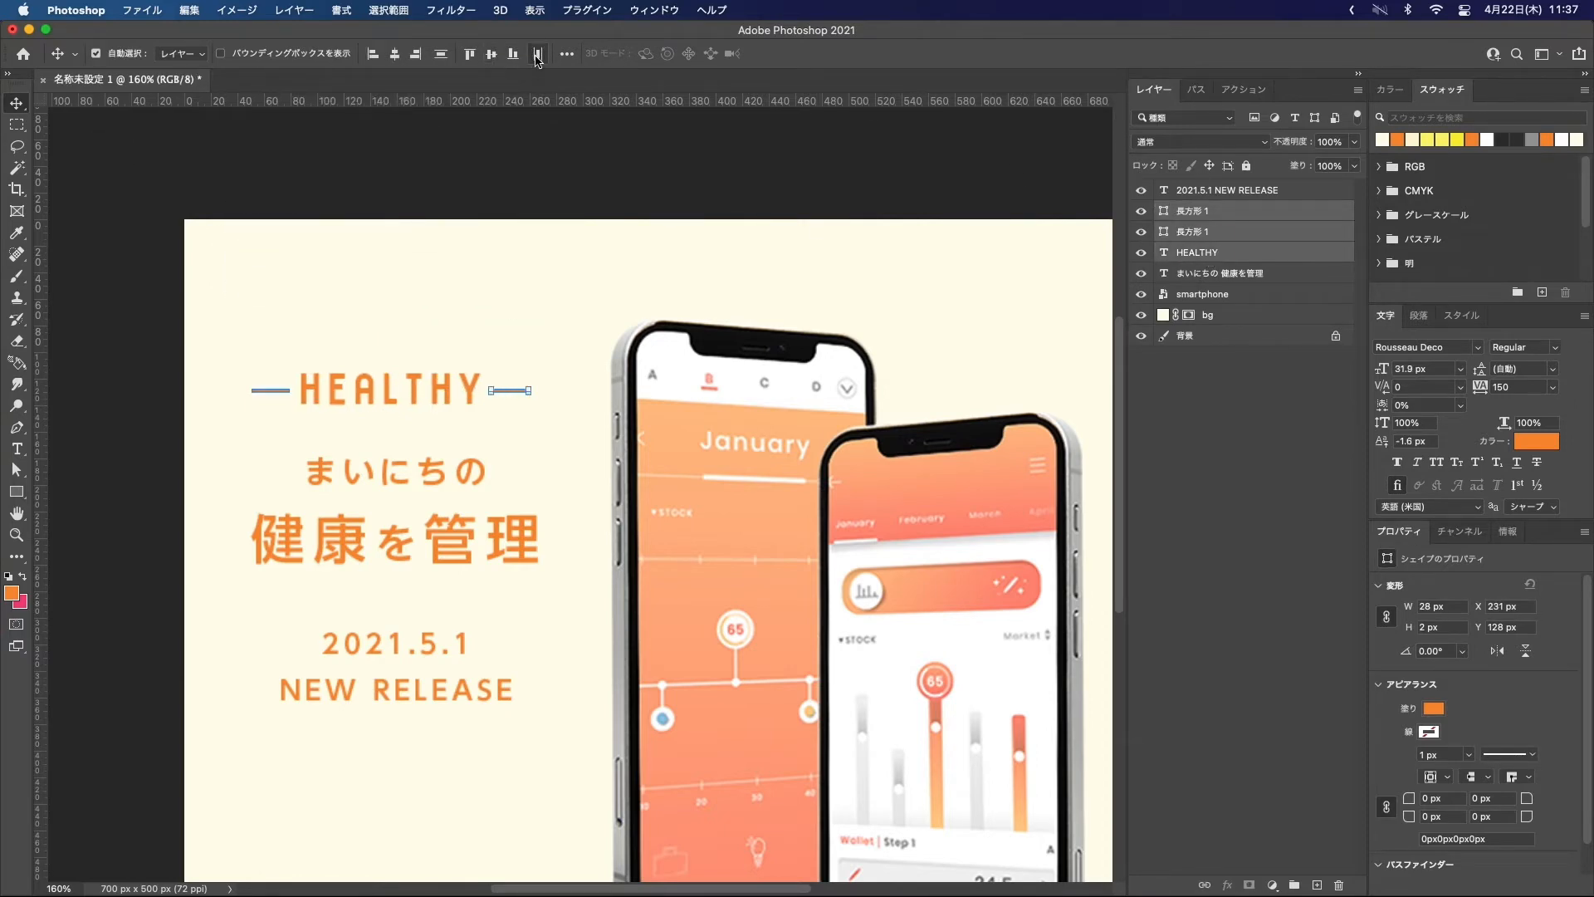
pyautogui.click(531, 143)
pyautogui.click(485, 386)
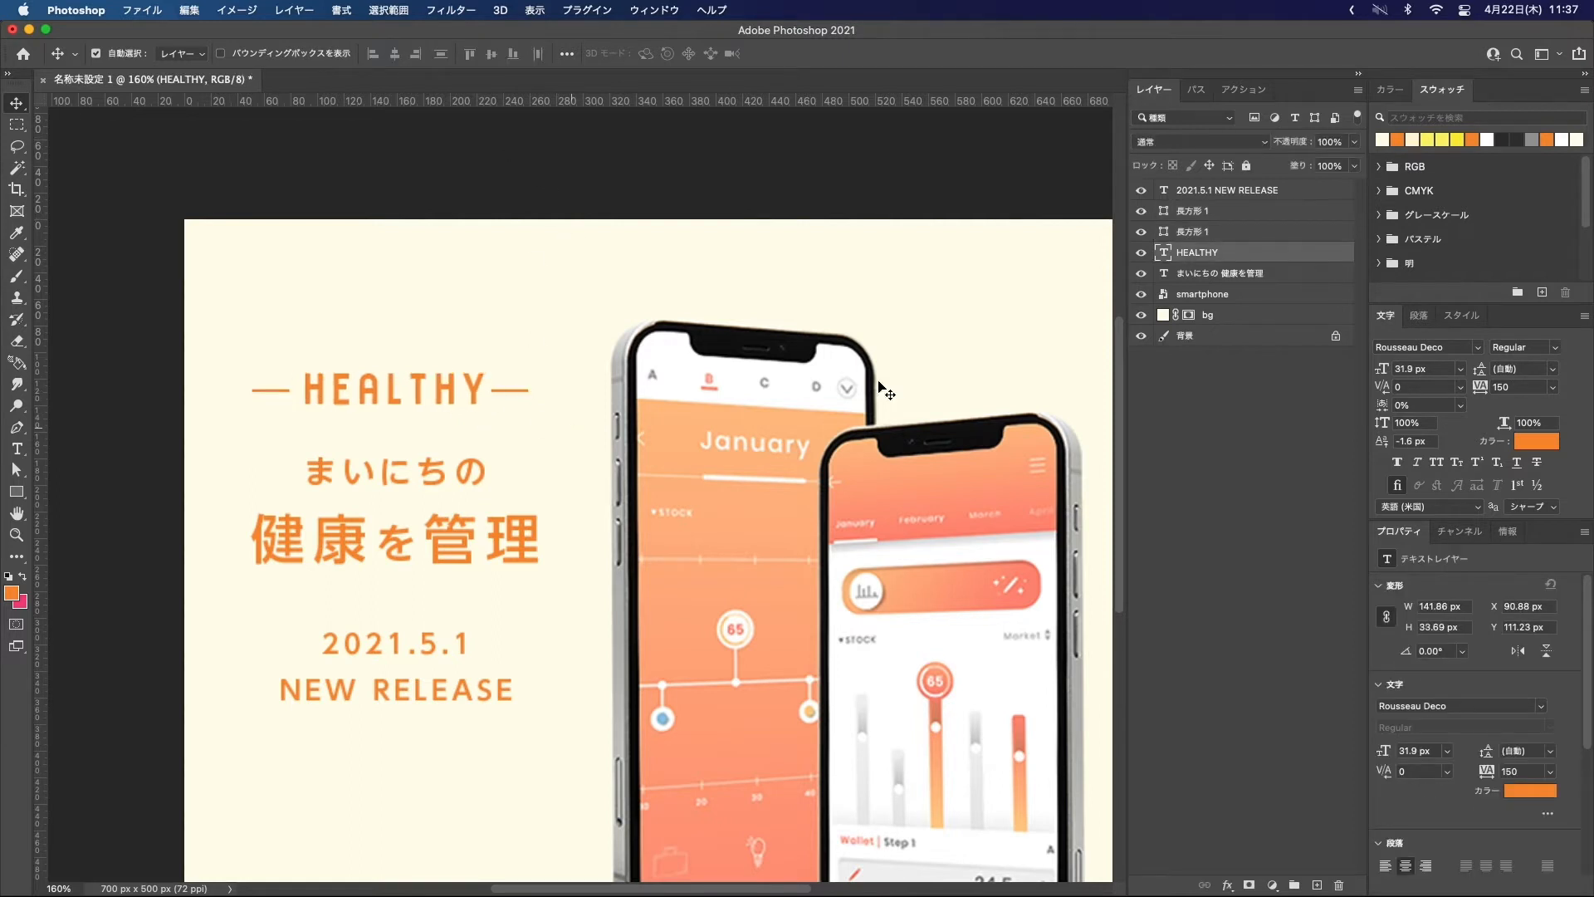
# Step: Move both thin lines 3 px outward, away from the "HEALTHY" text
pyautogui.click(1205, 235)
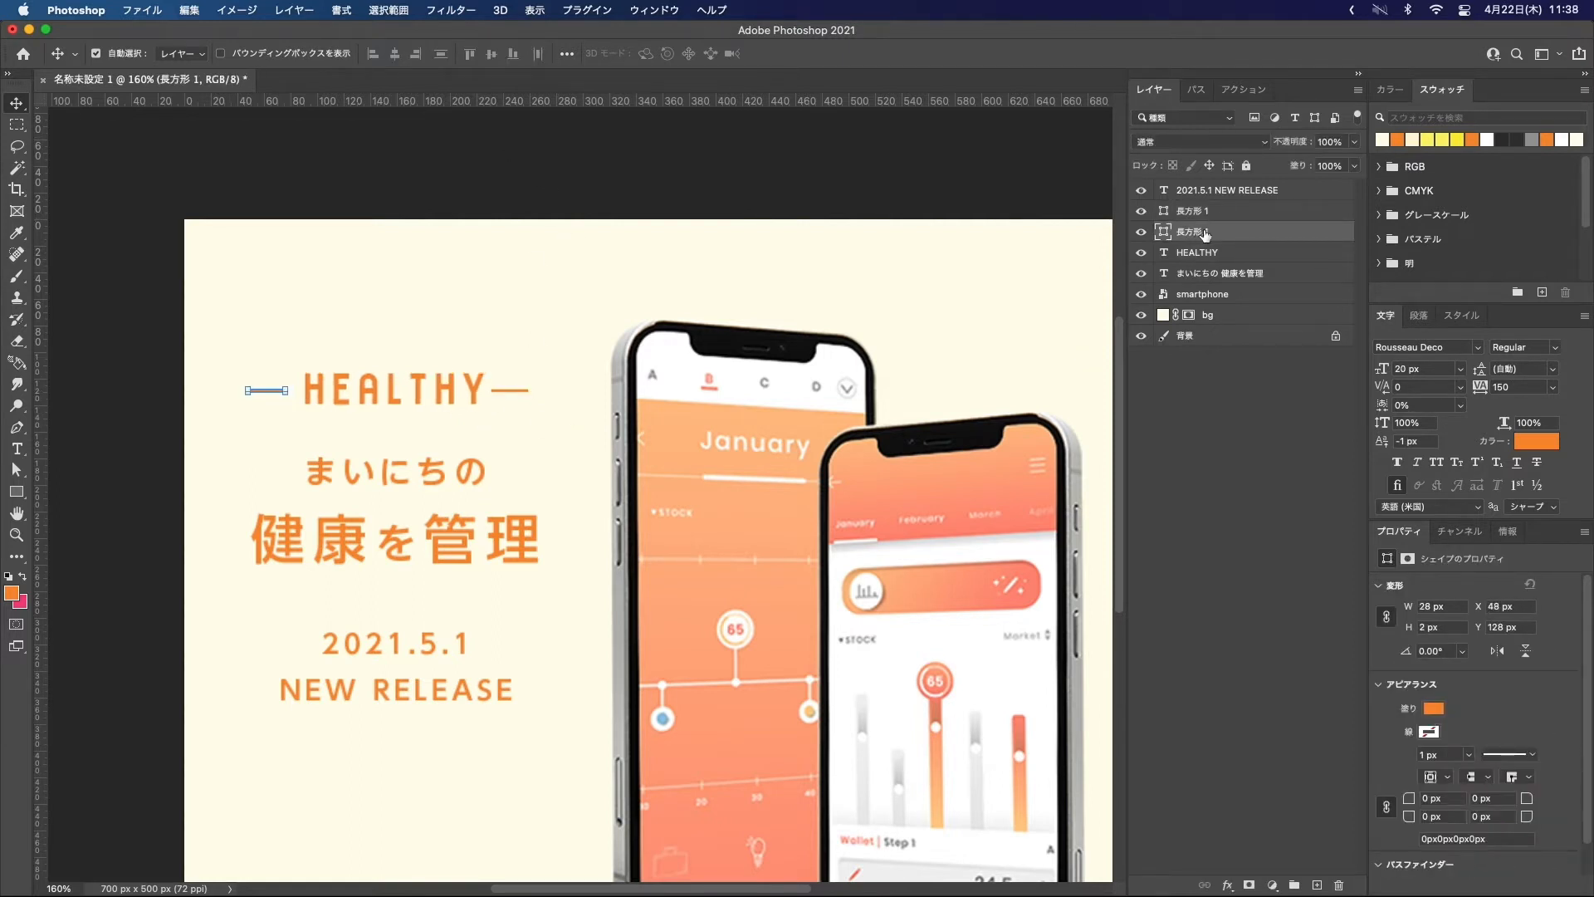
pyautogui.click(1204, 215)
pyautogui.click(771, 297)
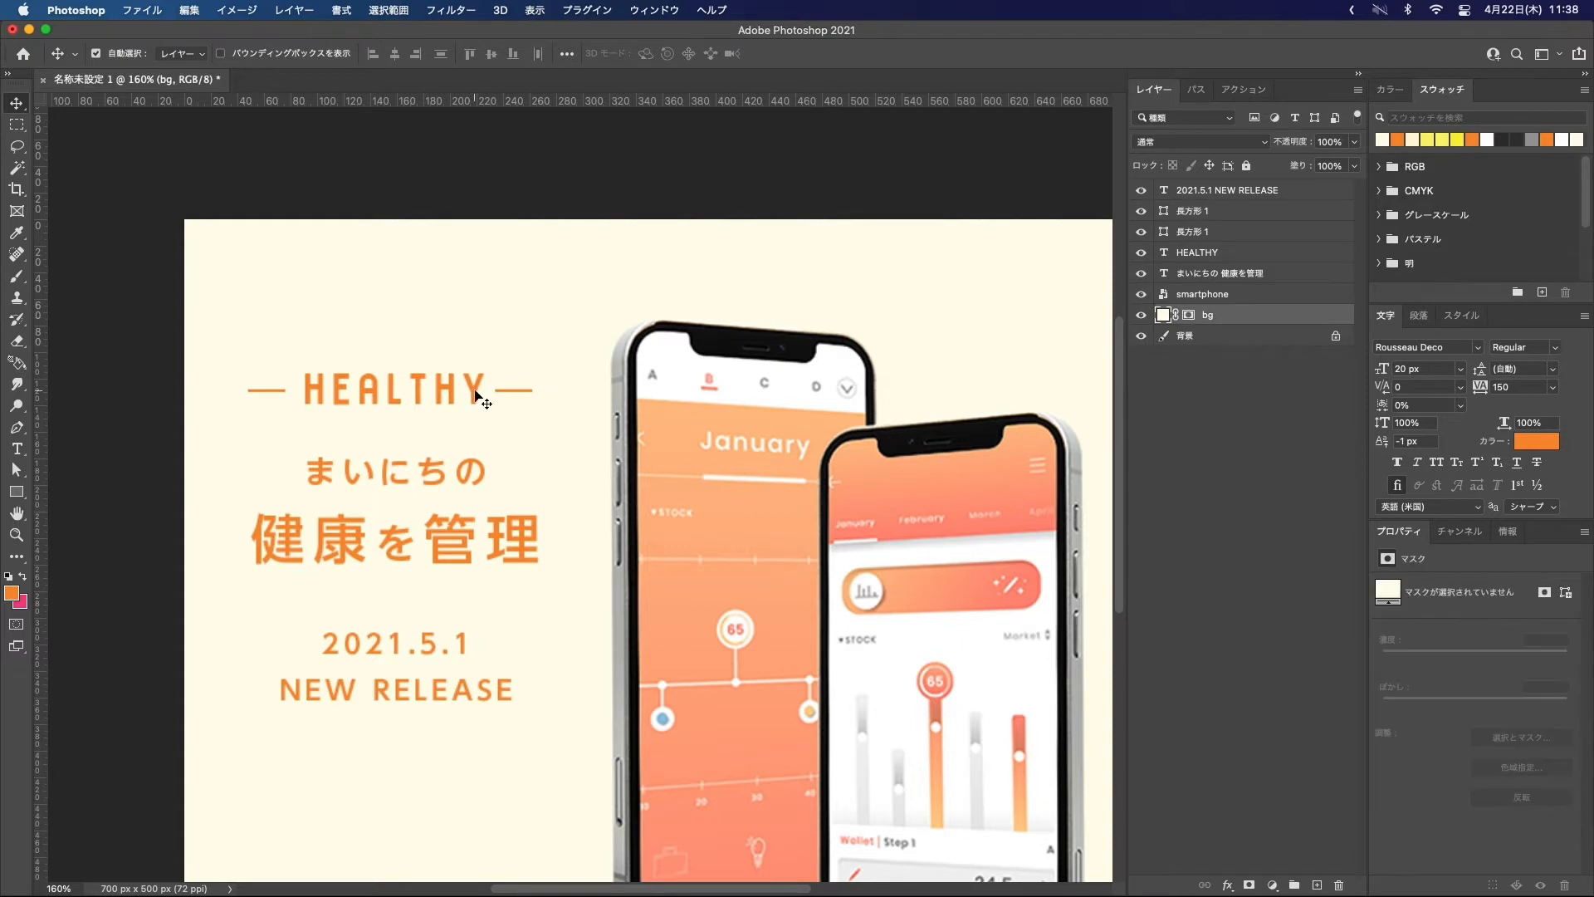
# Step: Draw an orange rectangle of about 240 × 48 px over the "HEALTHY" area, just above the bg layer, without a stroke
pyautogui.click(17, 491)
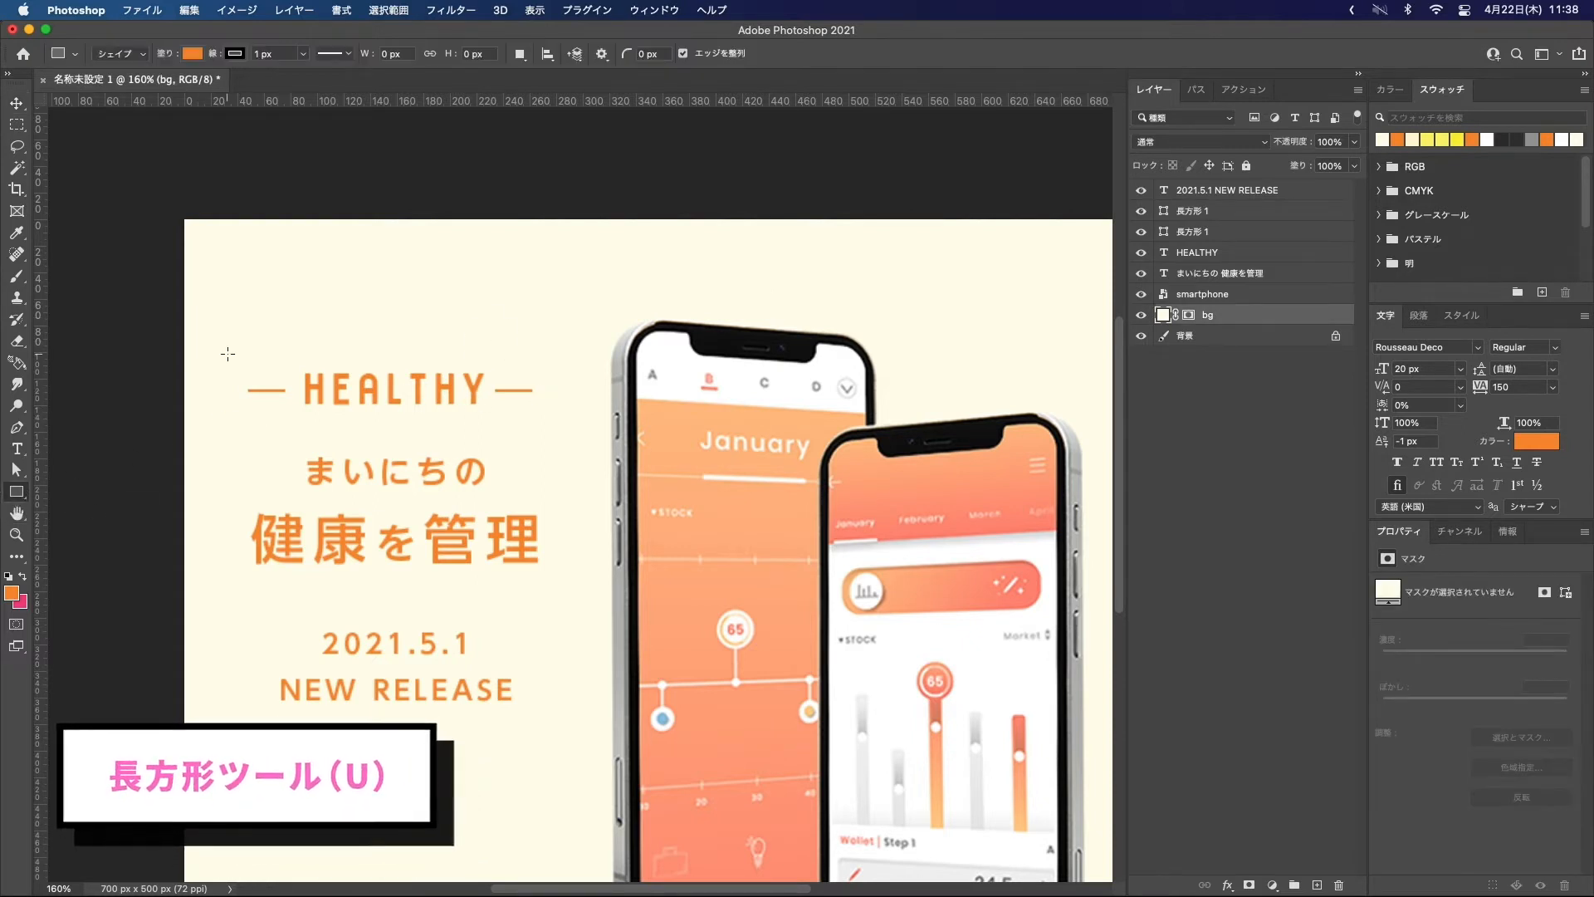
pyautogui.moveTo(233, 352)
pyautogui.mouseDown()
pyautogui.moveTo(356, 419)
pyautogui.moveTo(552, 415)
pyautogui.mouseUp()
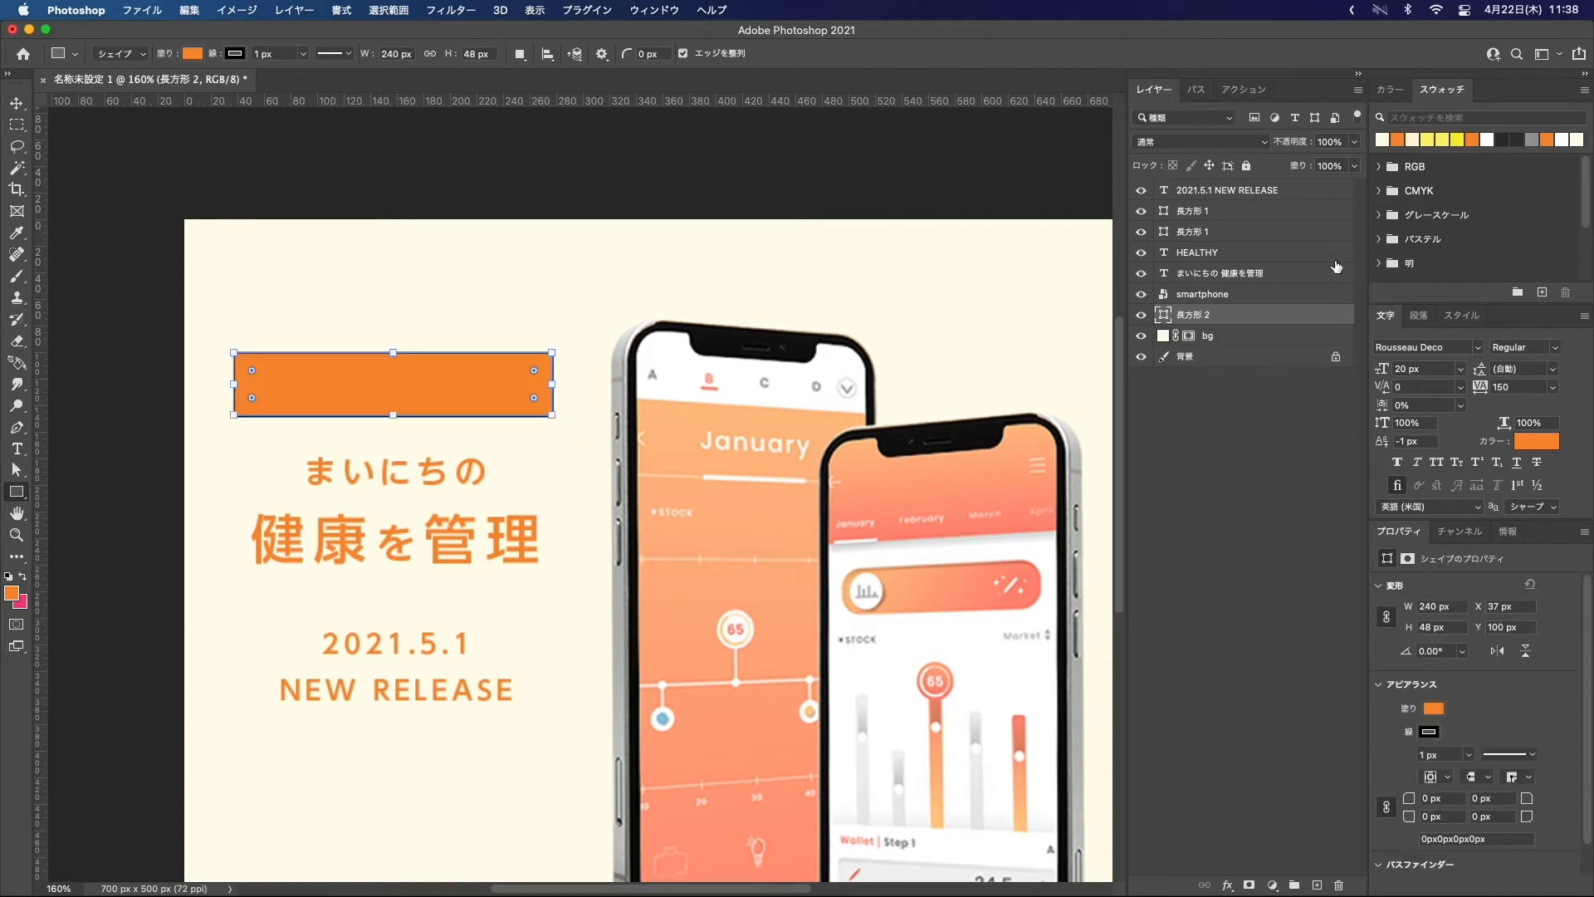
pyautogui.click(1434, 734)
pyautogui.click(1373, 641)
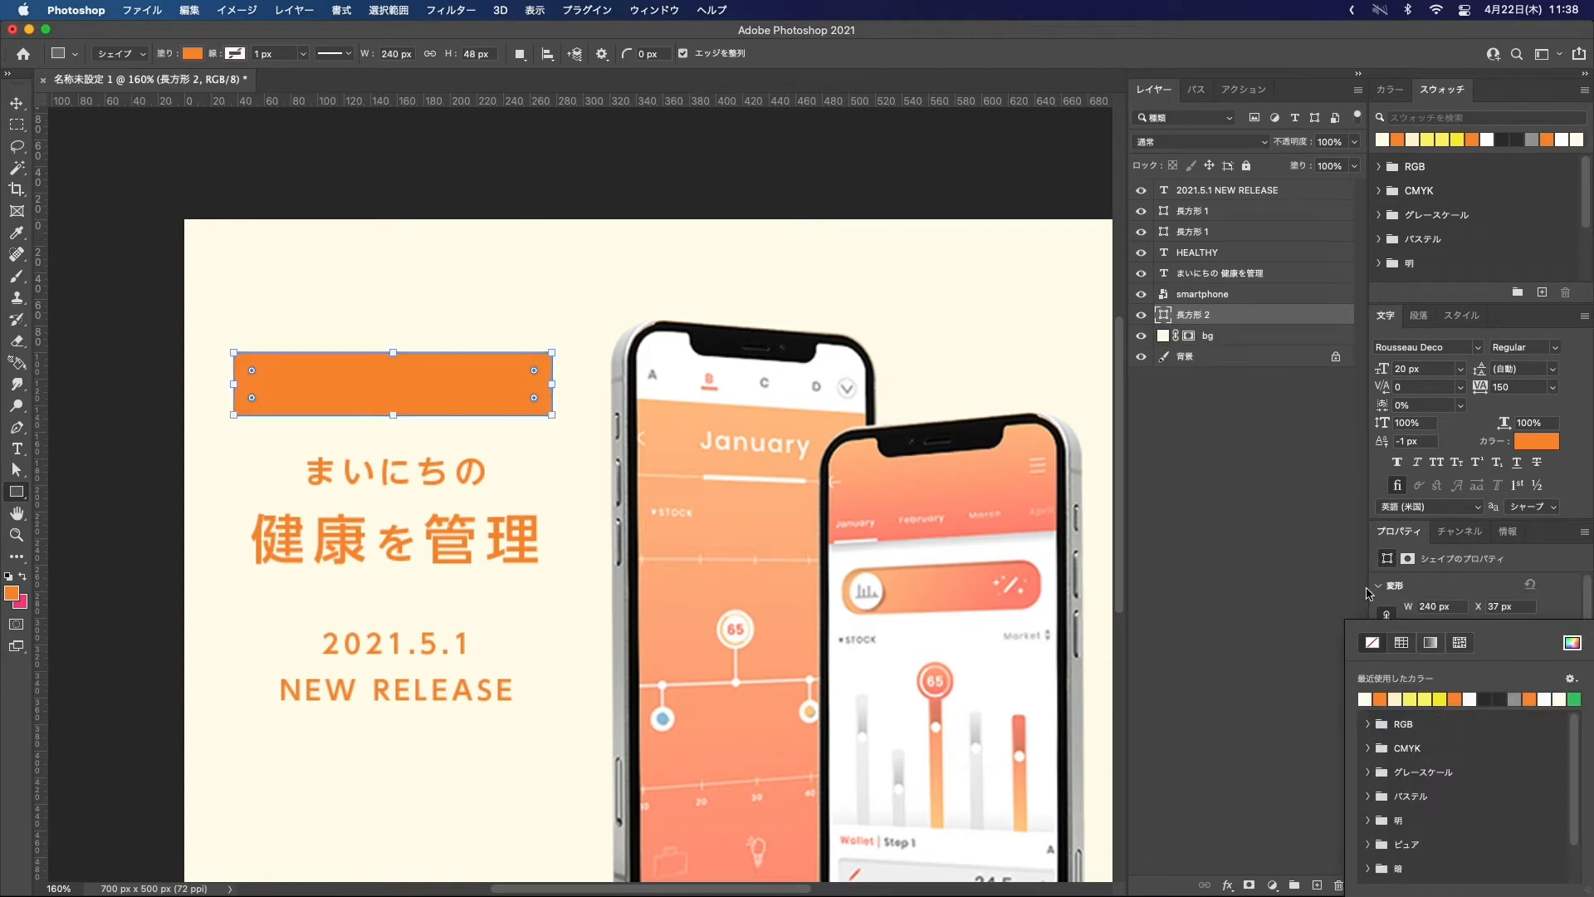
pyautogui.click(1265, 315)
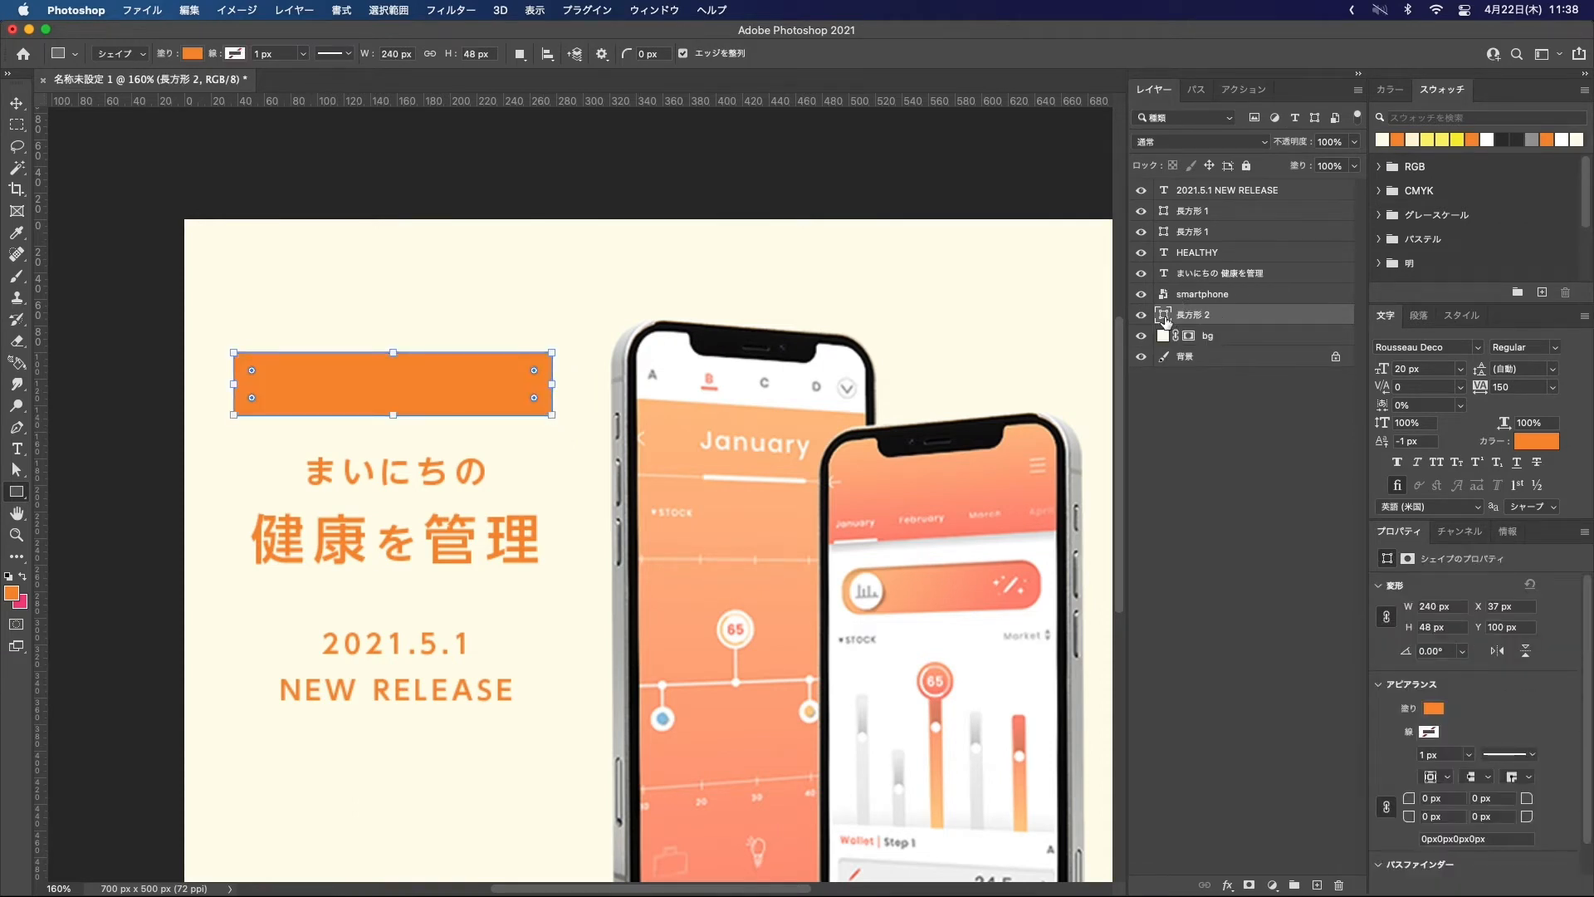
pyautogui.click(15, 105)
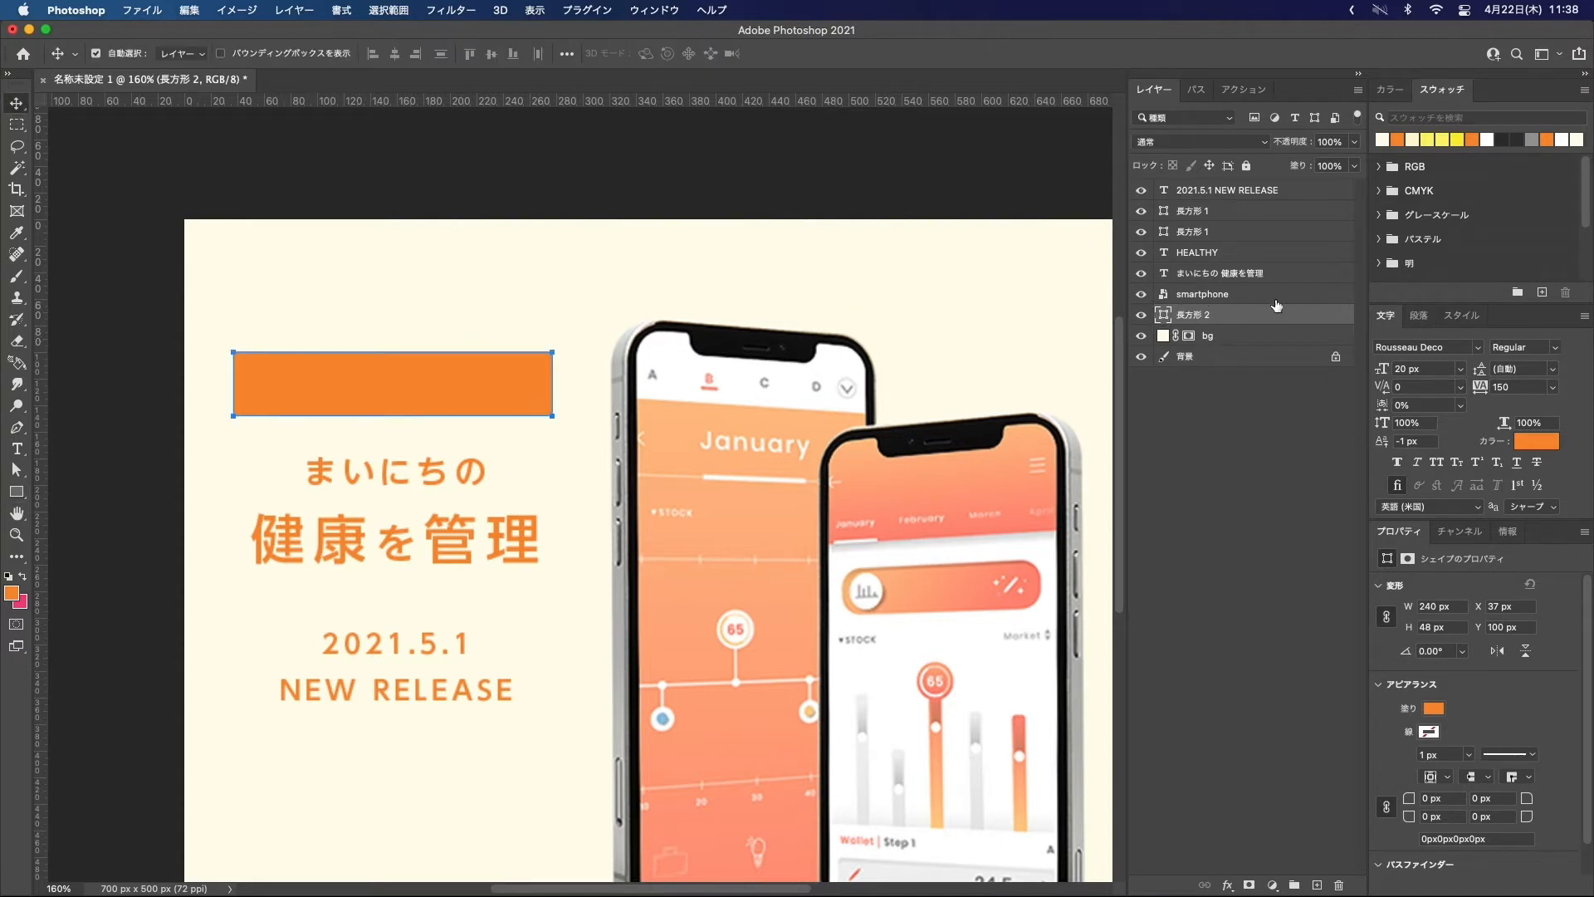
# Step: Recolor the "HEALTHY" text and its two lines with the cream swatch
pyautogui.click(1201, 253)
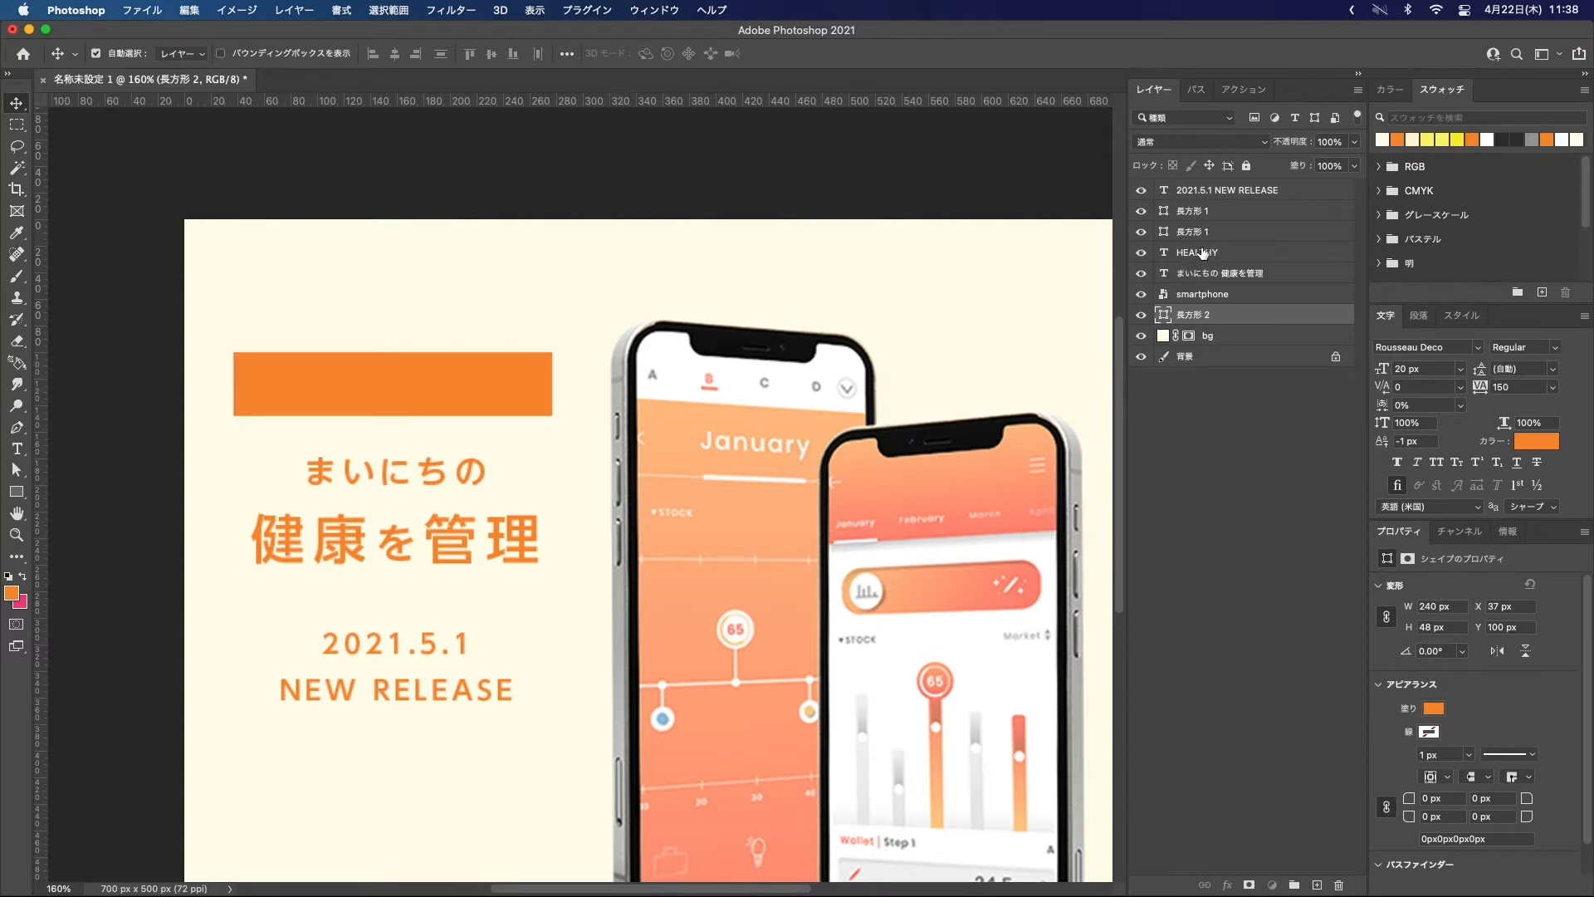
pyautogui.keyDown('shift'); pyautogui.click(1203, 194); pyautogui.keyUp('shift')
pyautogui.keyDown('super'); pyautogui.click(1218, 192); pyautogui.keyUp('super')
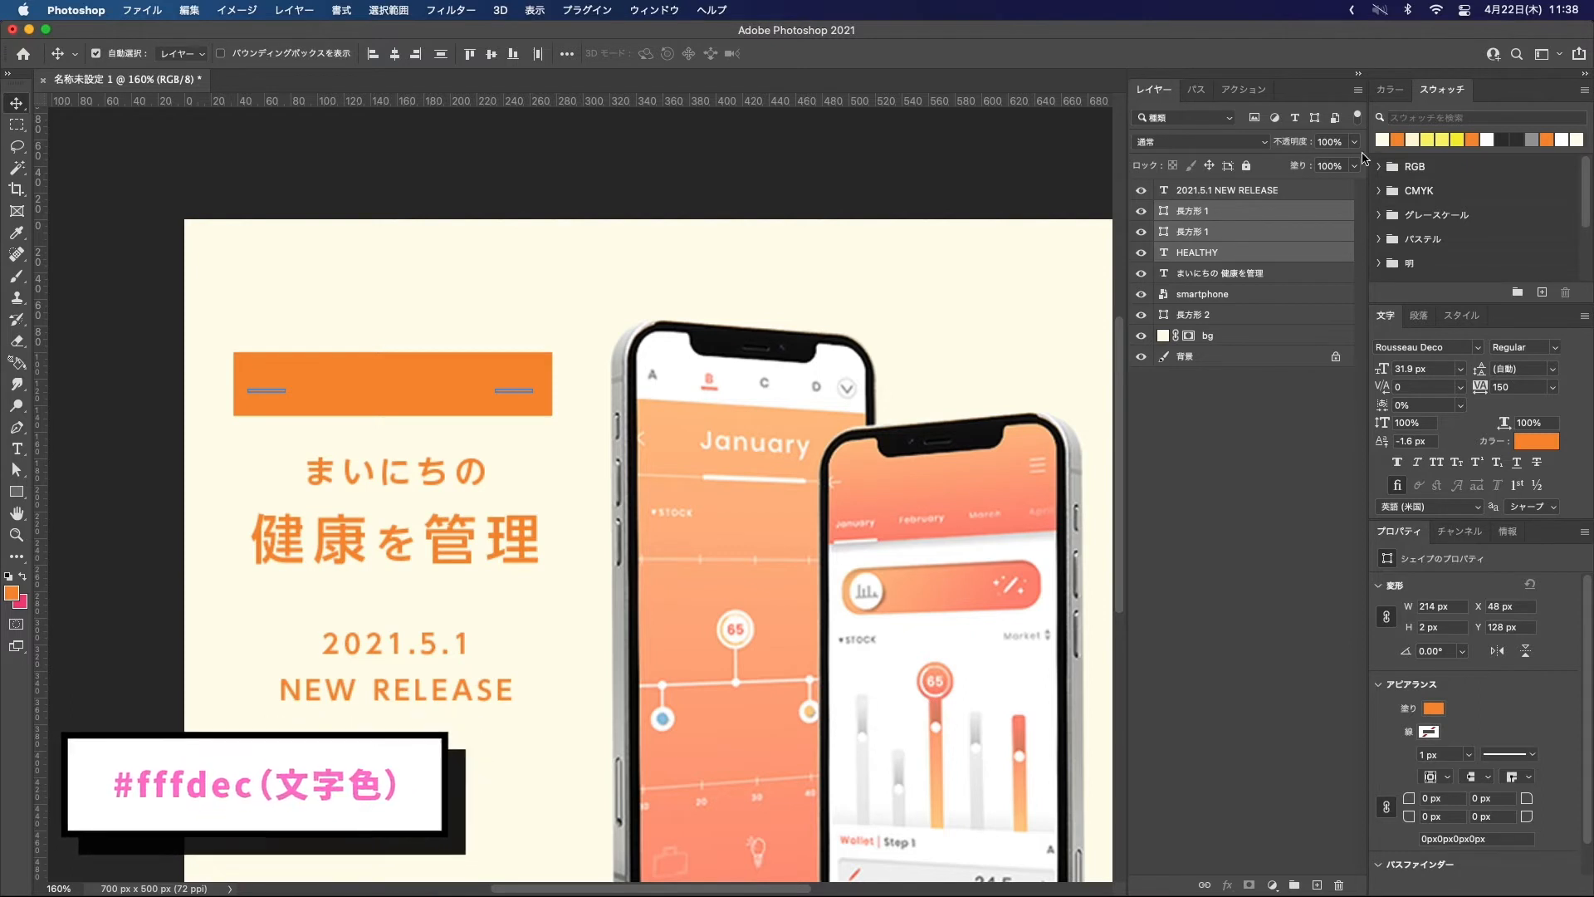
pyautogui.click(1381, 139)
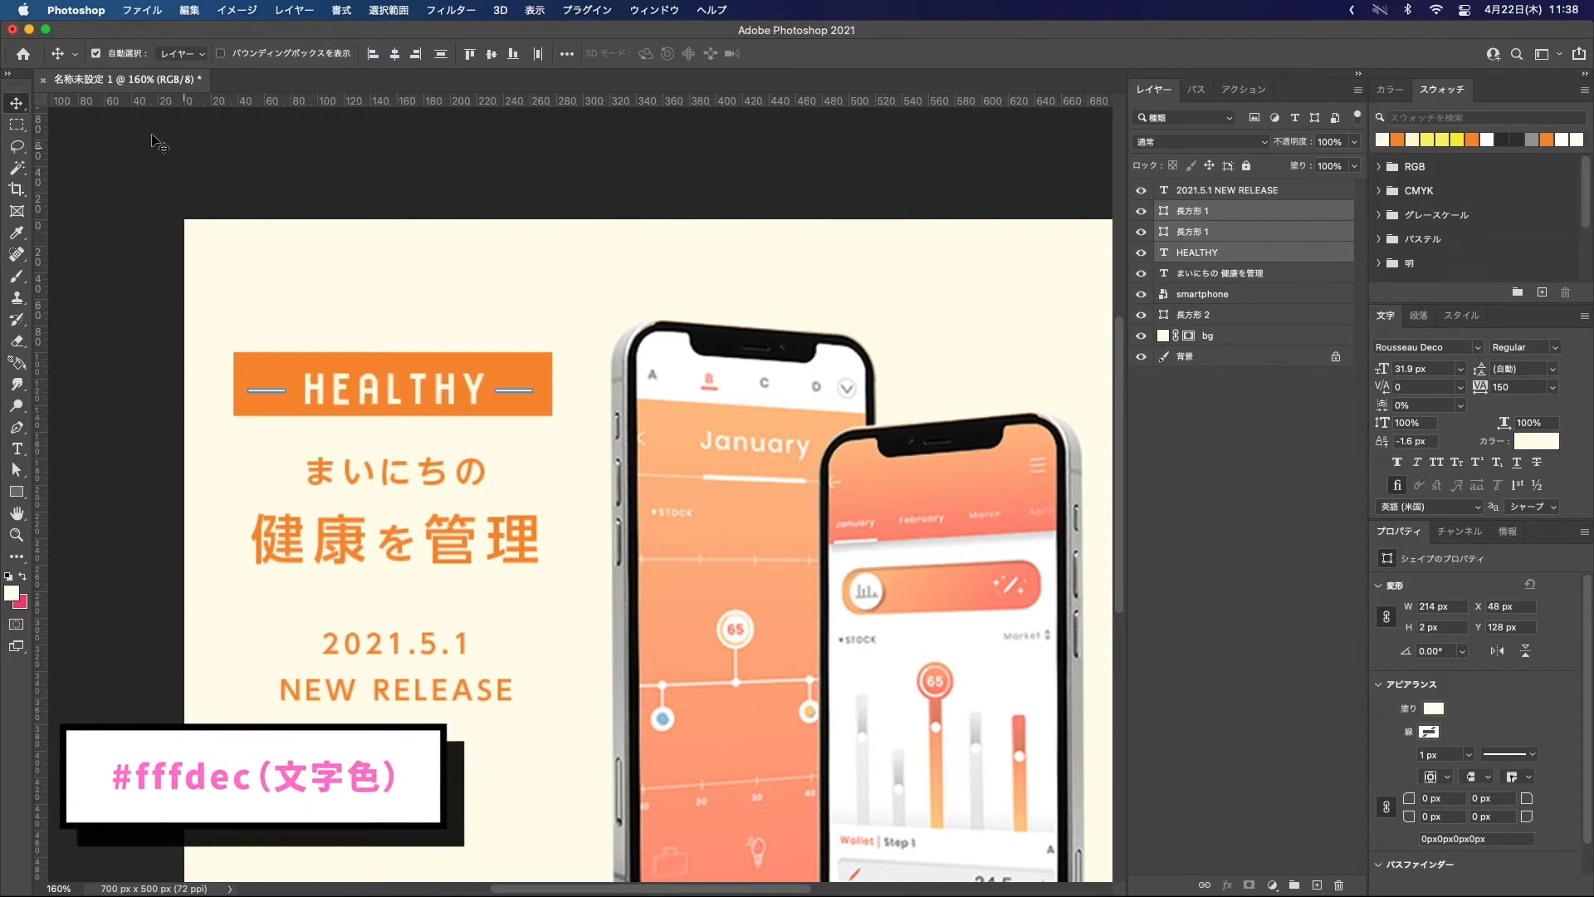
# Step: Align the "HEALTHY" text and both lines to the vertical center of the orange rectangle
pyautogui.keyDown('shift'); pyautogui.click(527, 371); pyautogui.keyUp('shift')
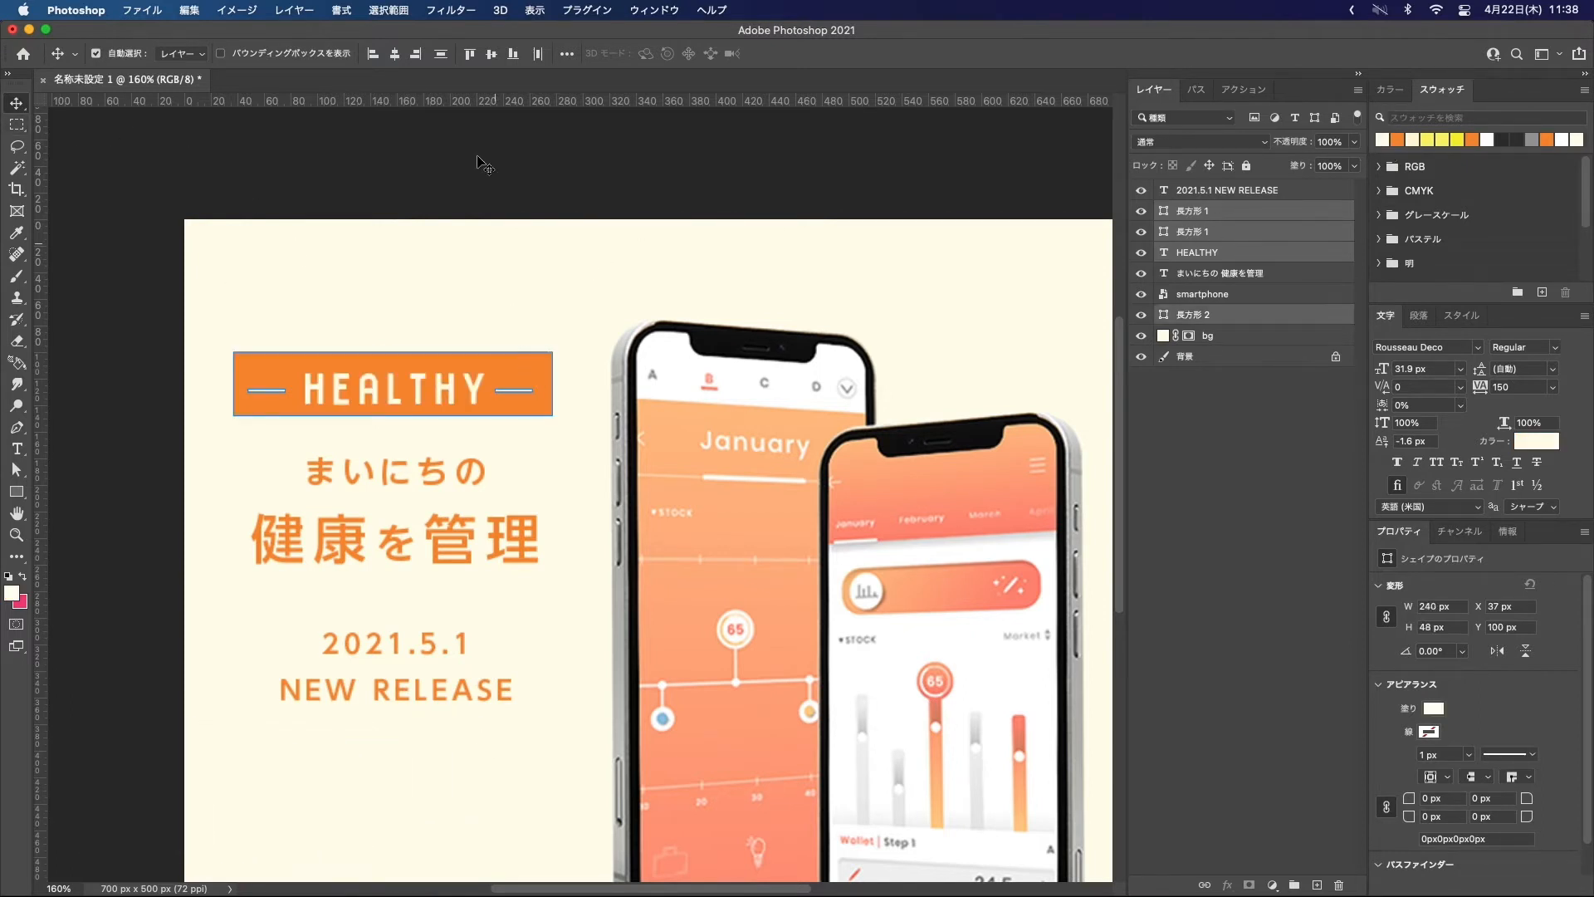
pyautogui.click(492, 55)
pyautogui.click(579, 206)
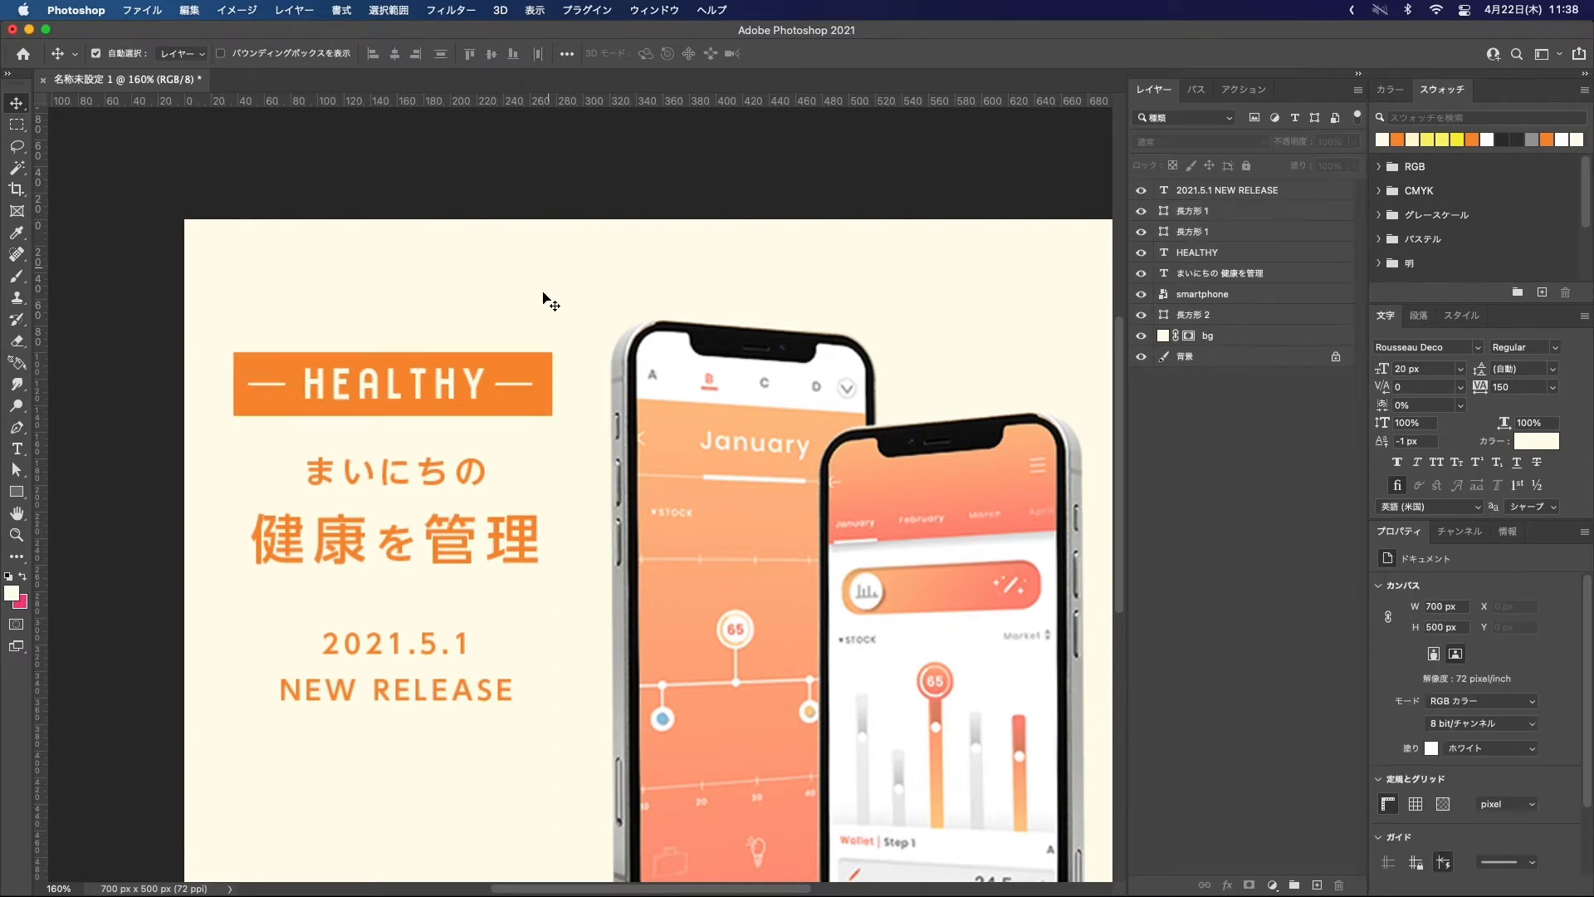
# Step: Move the left line 4 px toward "HEALTHY" and nudge the text and both lines slightly down within the rectangle
pyautogui.click(276, 390)
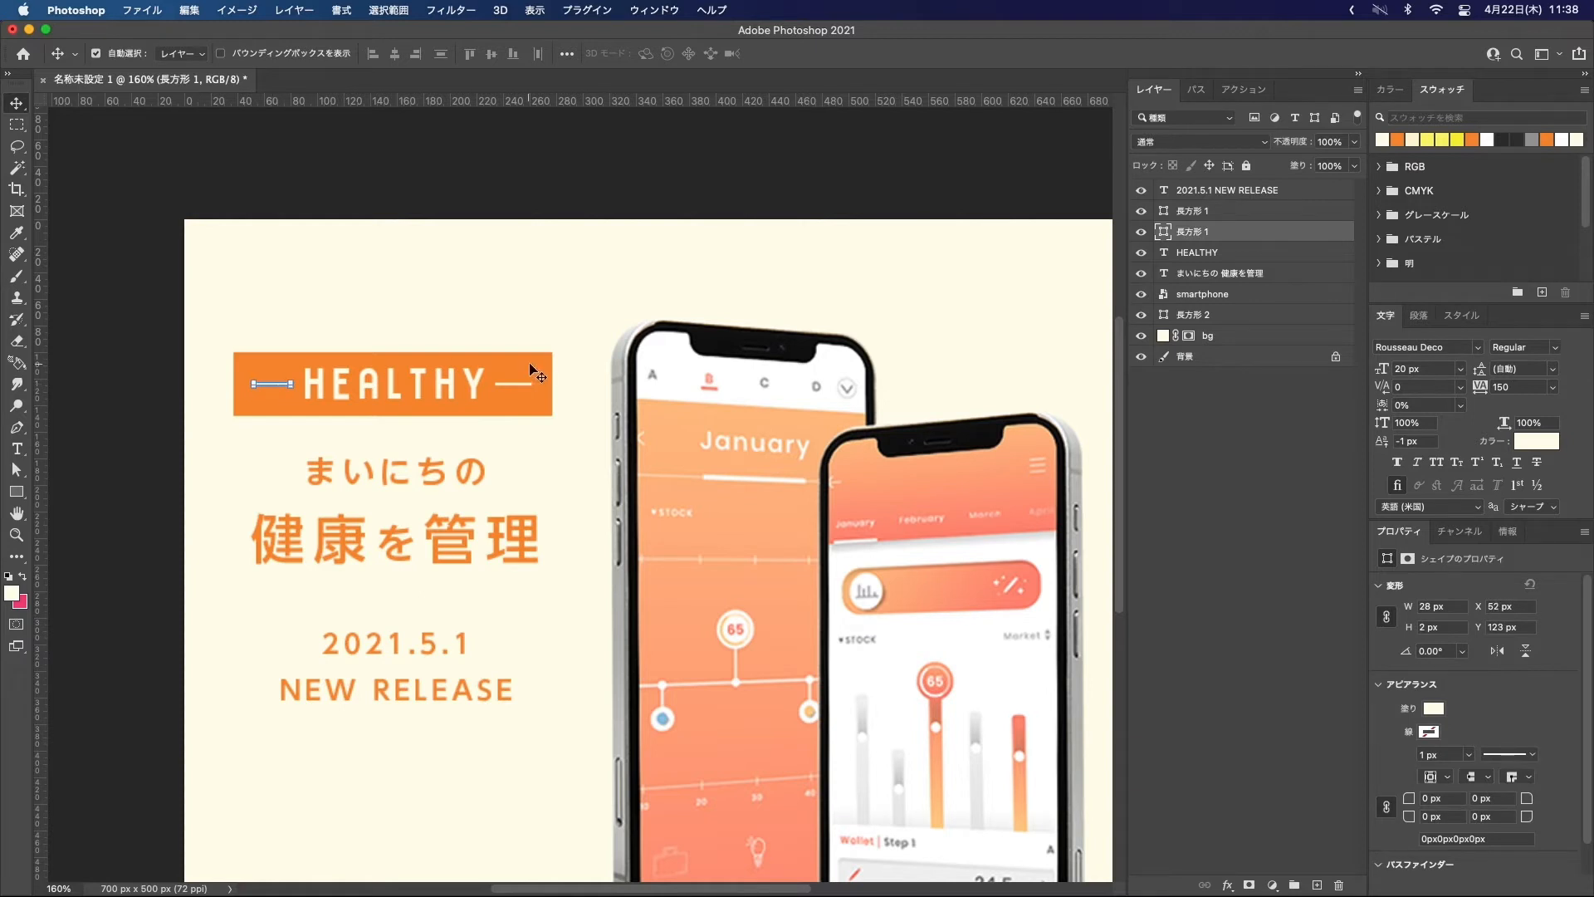
pyautogui.click(1205, 213)
pyautogui.keyDown('shift'); pyautogui.click(1201, 252); pyautogui.keyUp('shift')
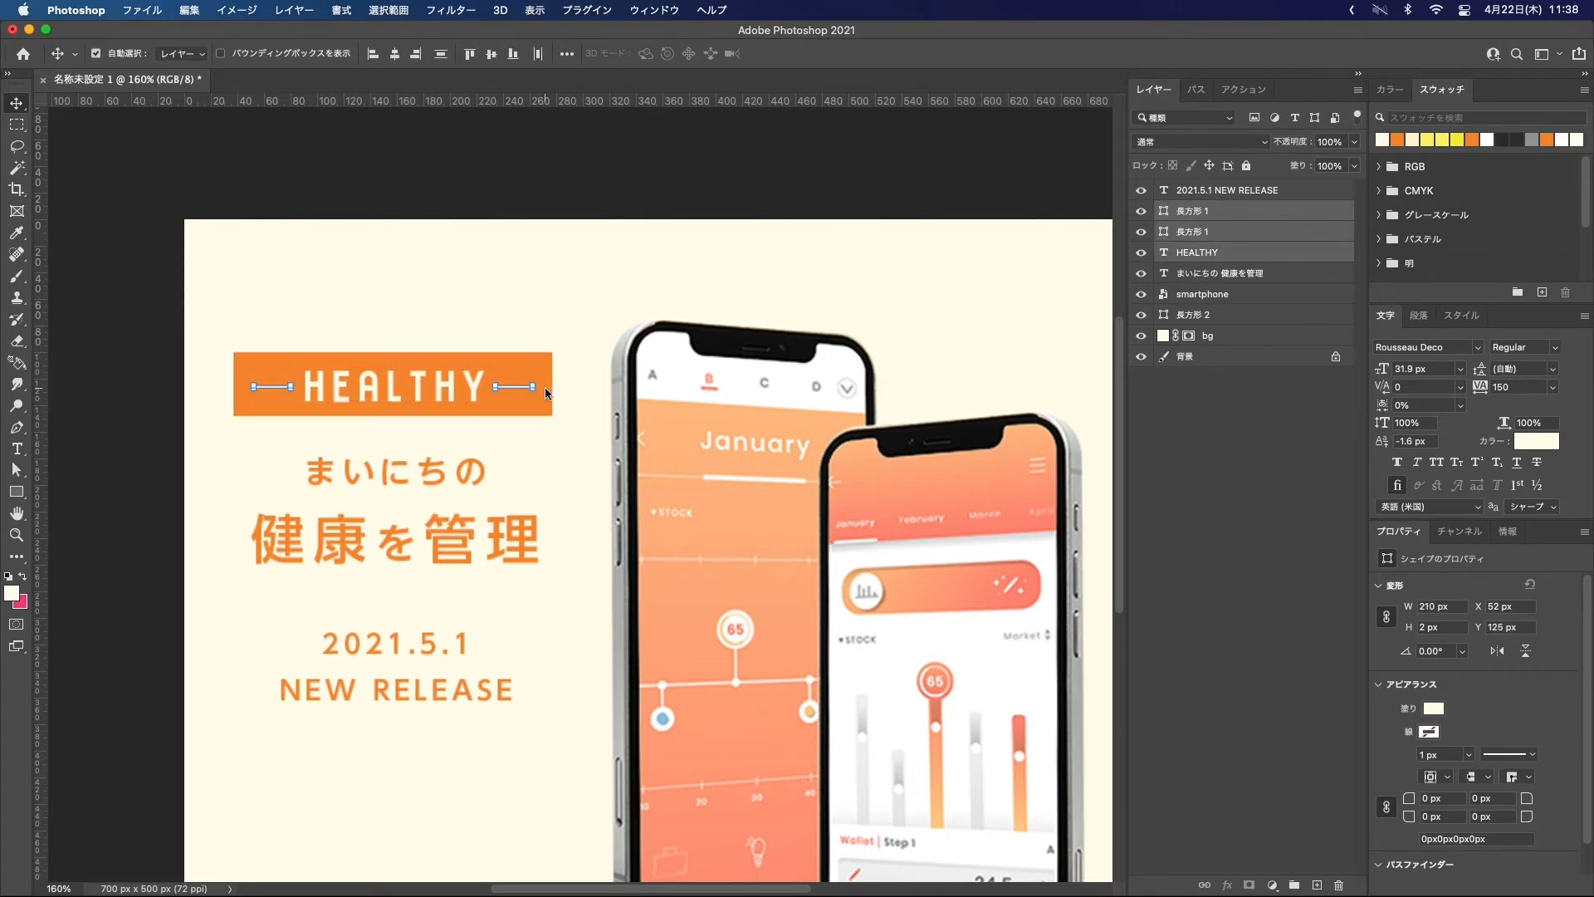
# Step: Widen the orange rectangle behind "HEALTHY" to about 252 px
pyautogui.keyDown('super'); pyautogui.click(542, 382); pyautogui.keyUp('super')
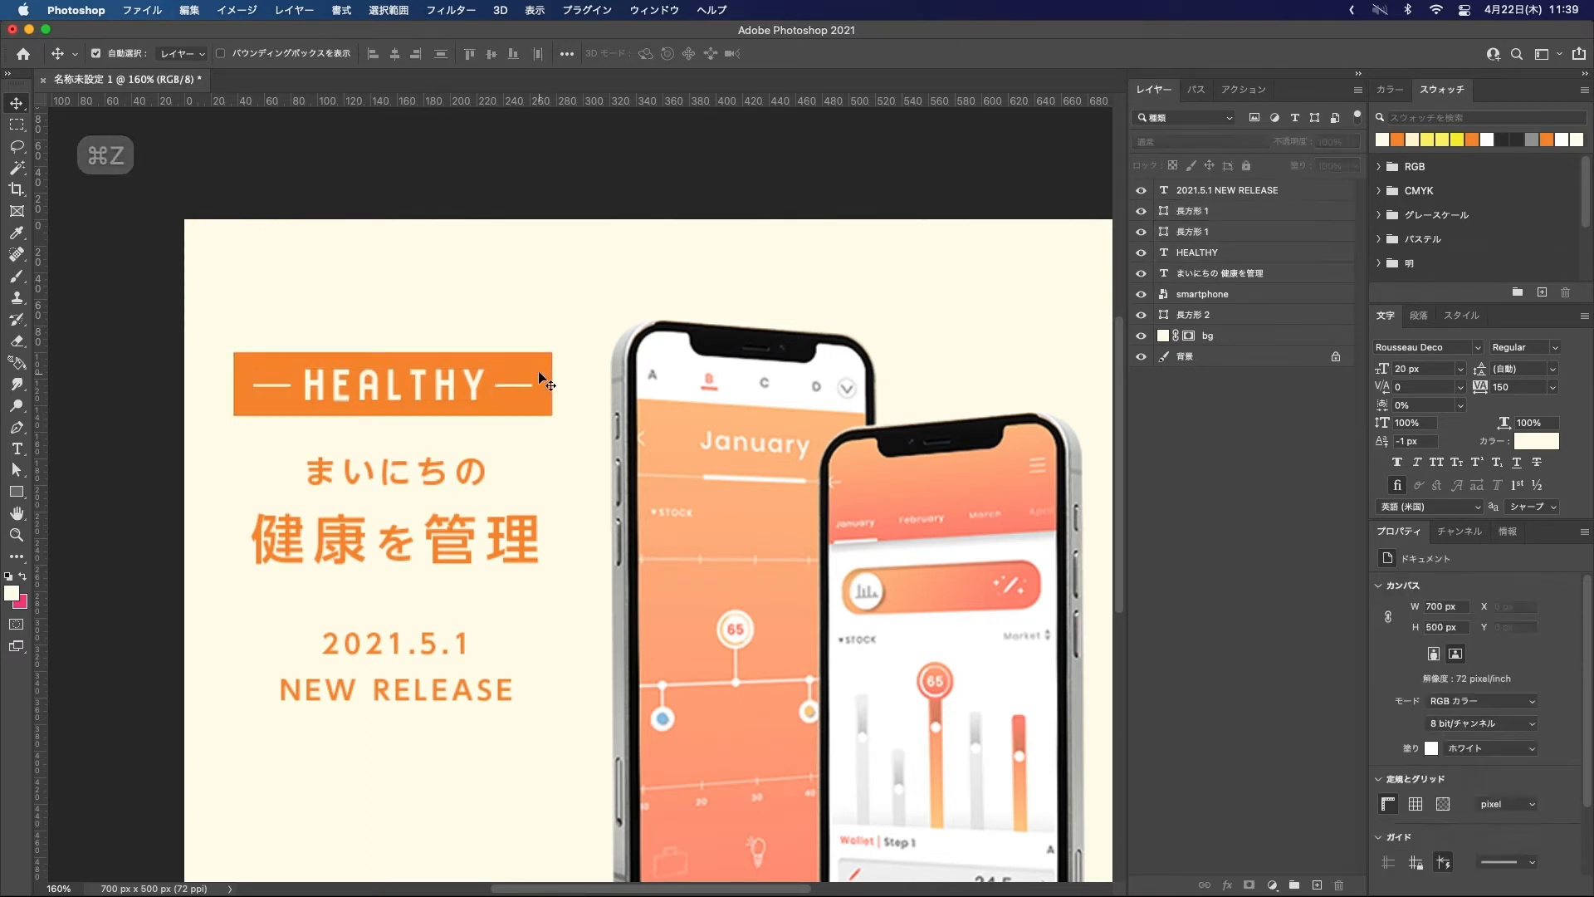
pyautogui.press('super+t')
pyautogui.moveTo(552, 384); pyautogui.dragTo(568, 387)
# Step: Scale the headline "まいにちの 健康を管理" up to 252 px wide to match the orange rectangle's edges
pyautogui.keyDown('super'); pyautogui.click(408, 428); pyautogui.keyUp('super')
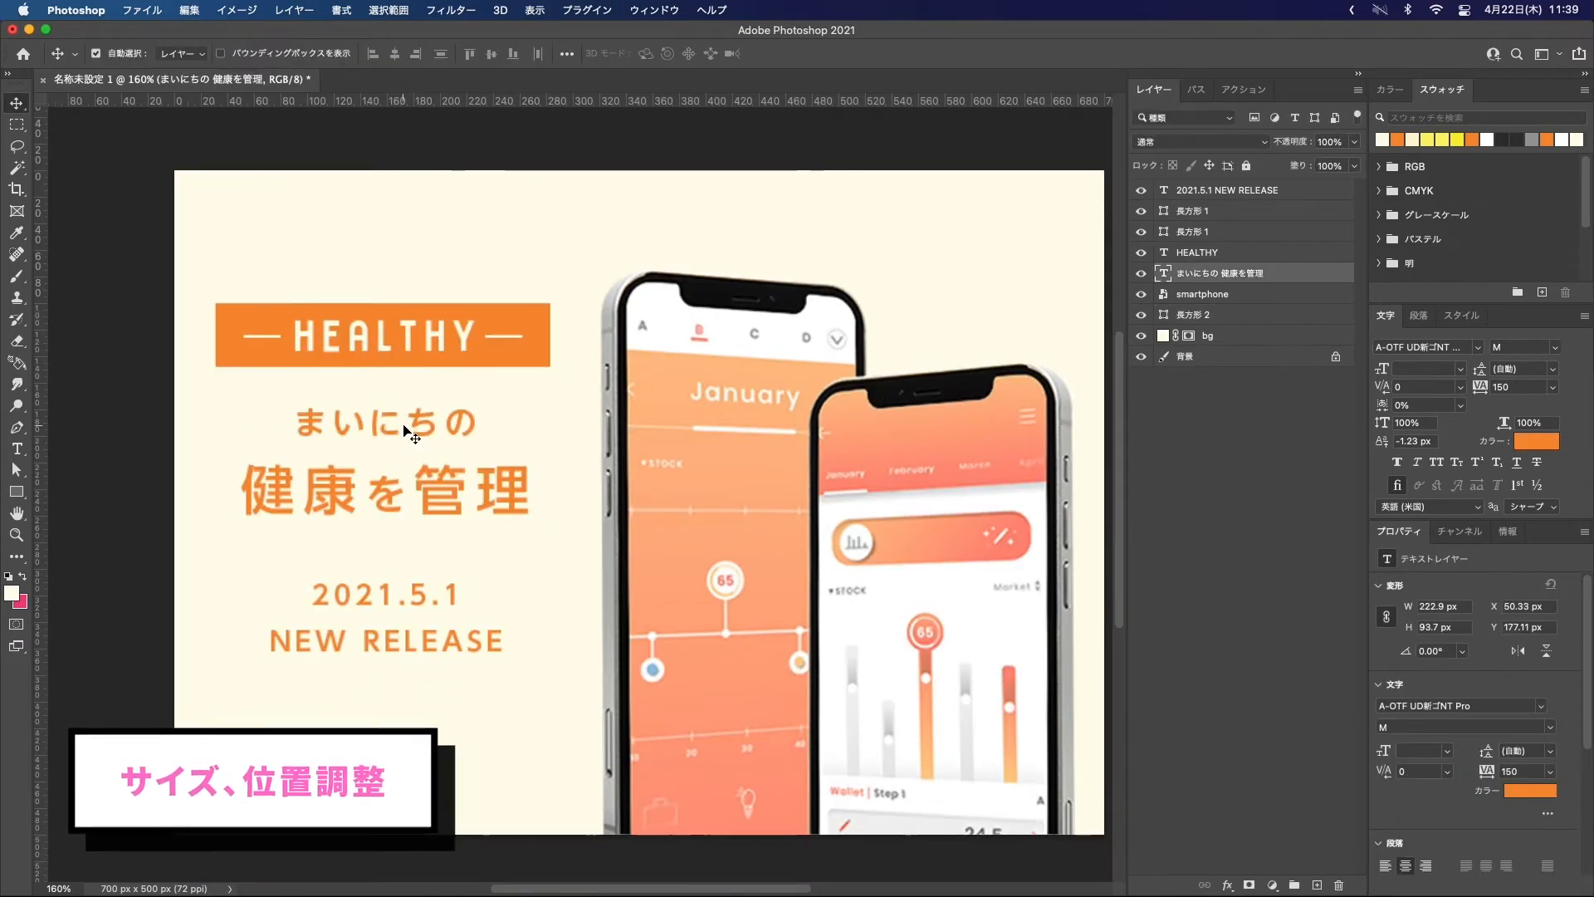
pyautogui.press('super+t')
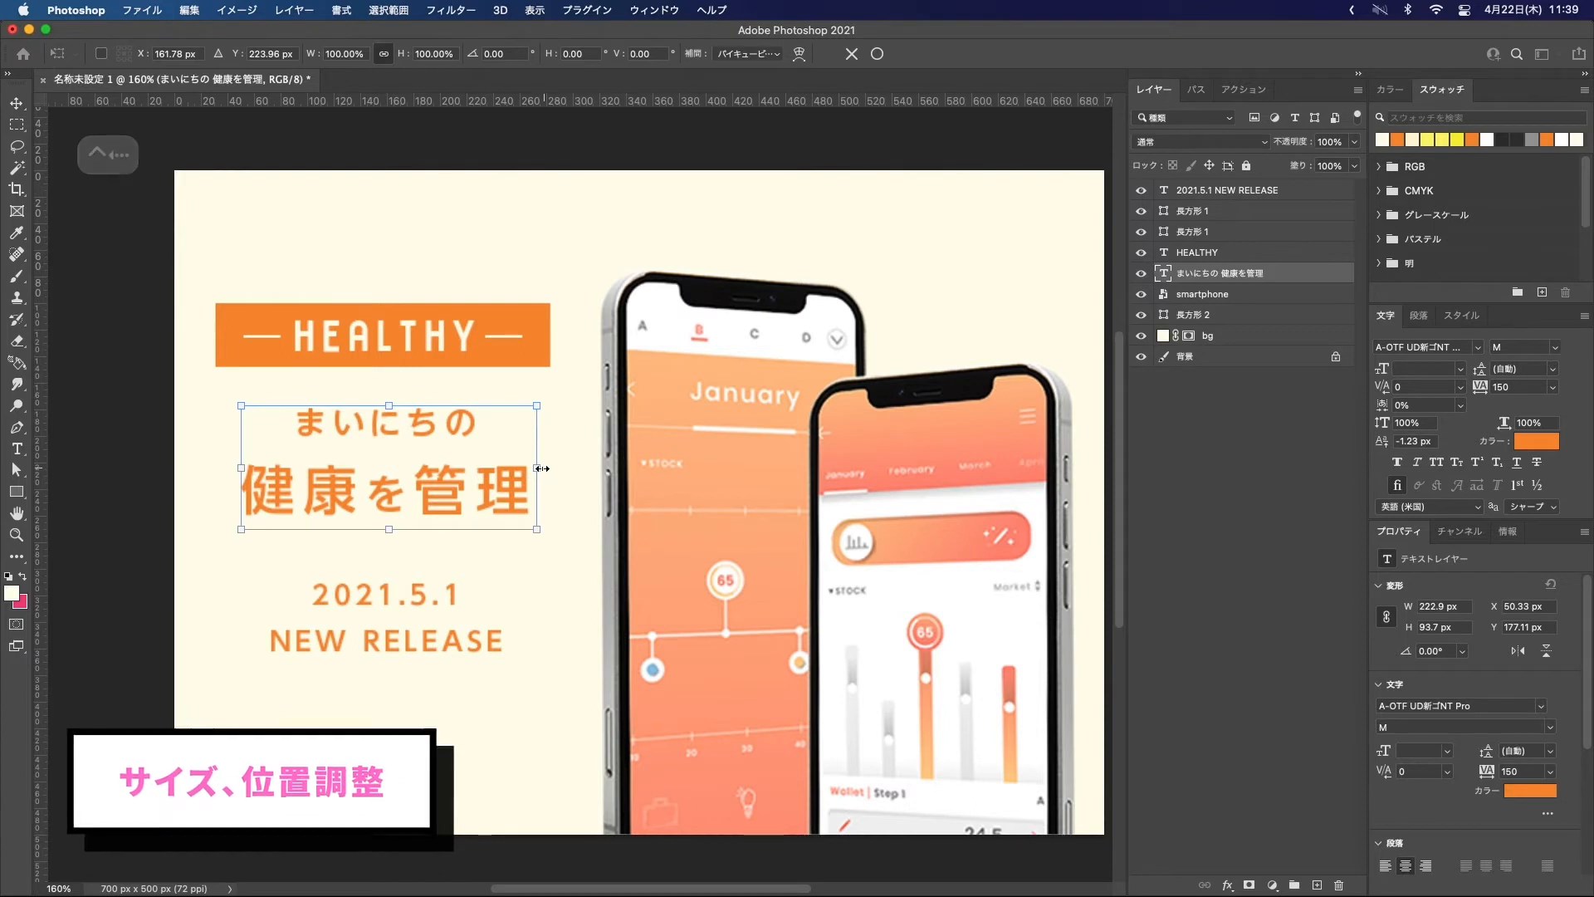
pyautogui.moveTo(537, 467); pyautogui.dragTo(550, 467)
pyautogui.moveTo(228, 466); pyautogui.dragTo(215, 466)
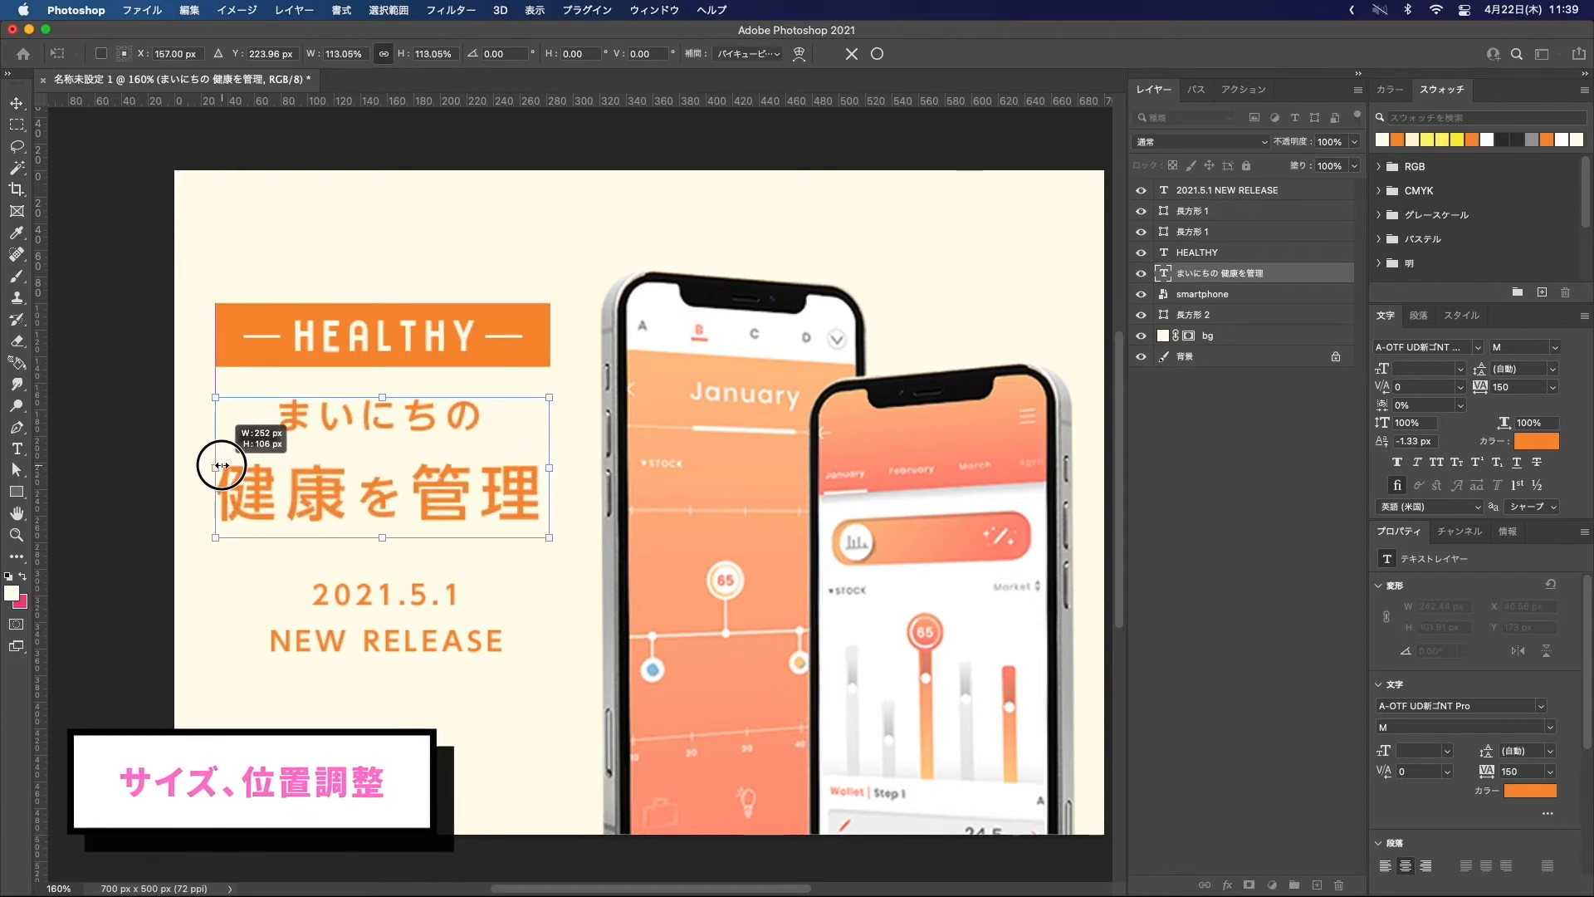
pyautogui.press('Return')
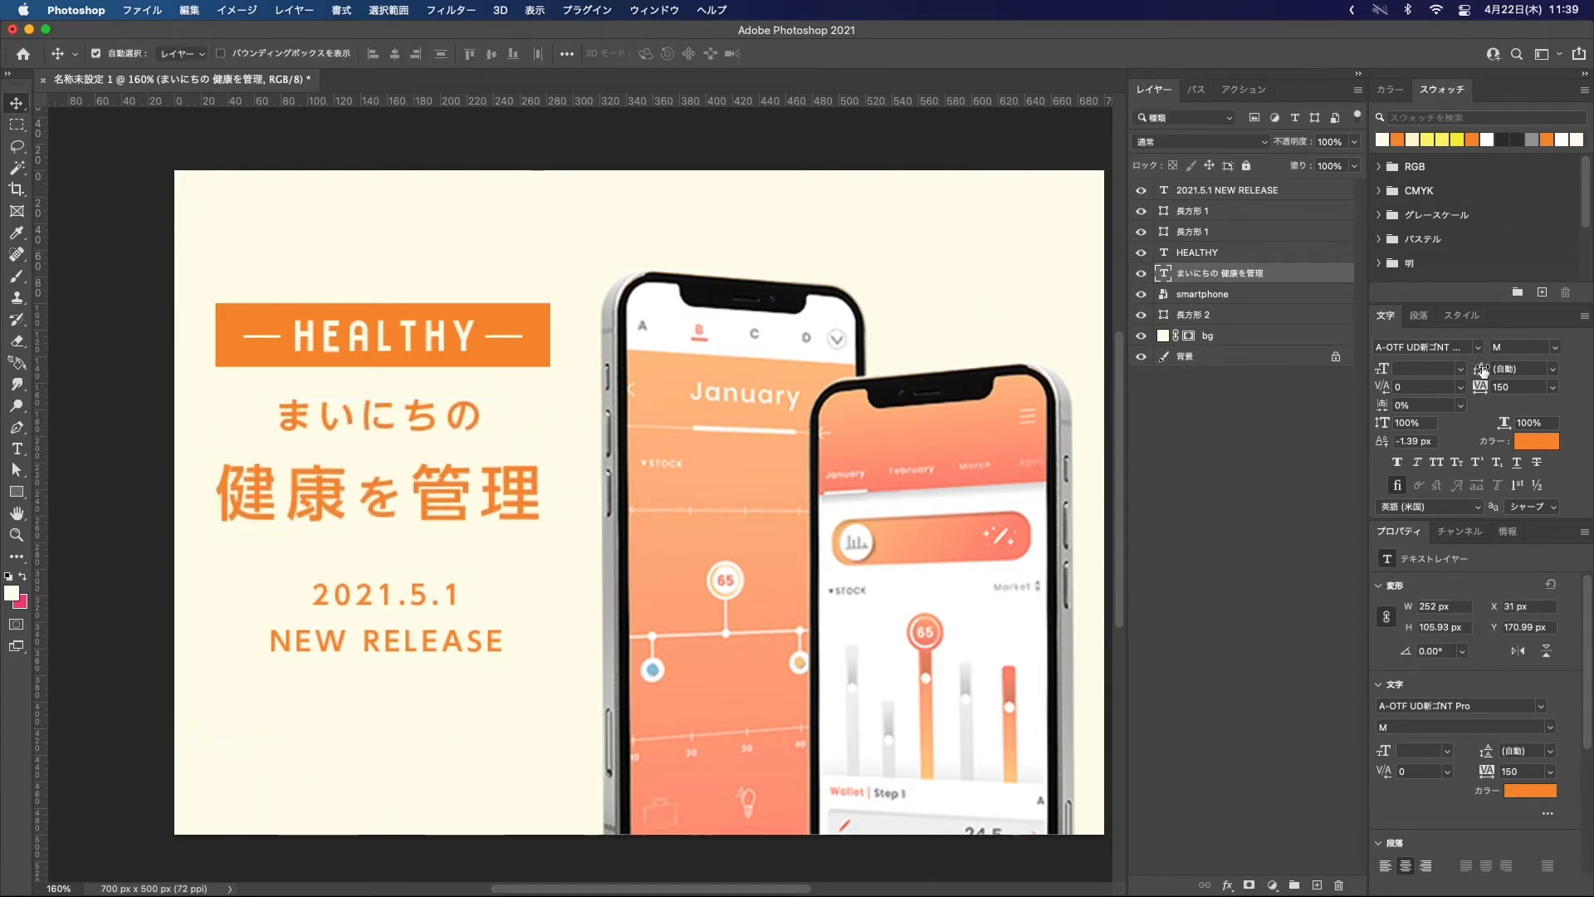
# Step: Set the leading of the headline "まいにちの 健康を管理" to 38 px and its text color to #454545
pyautogui.moveTo(1482, 367); pyautogui.dragTo(1481, 372)
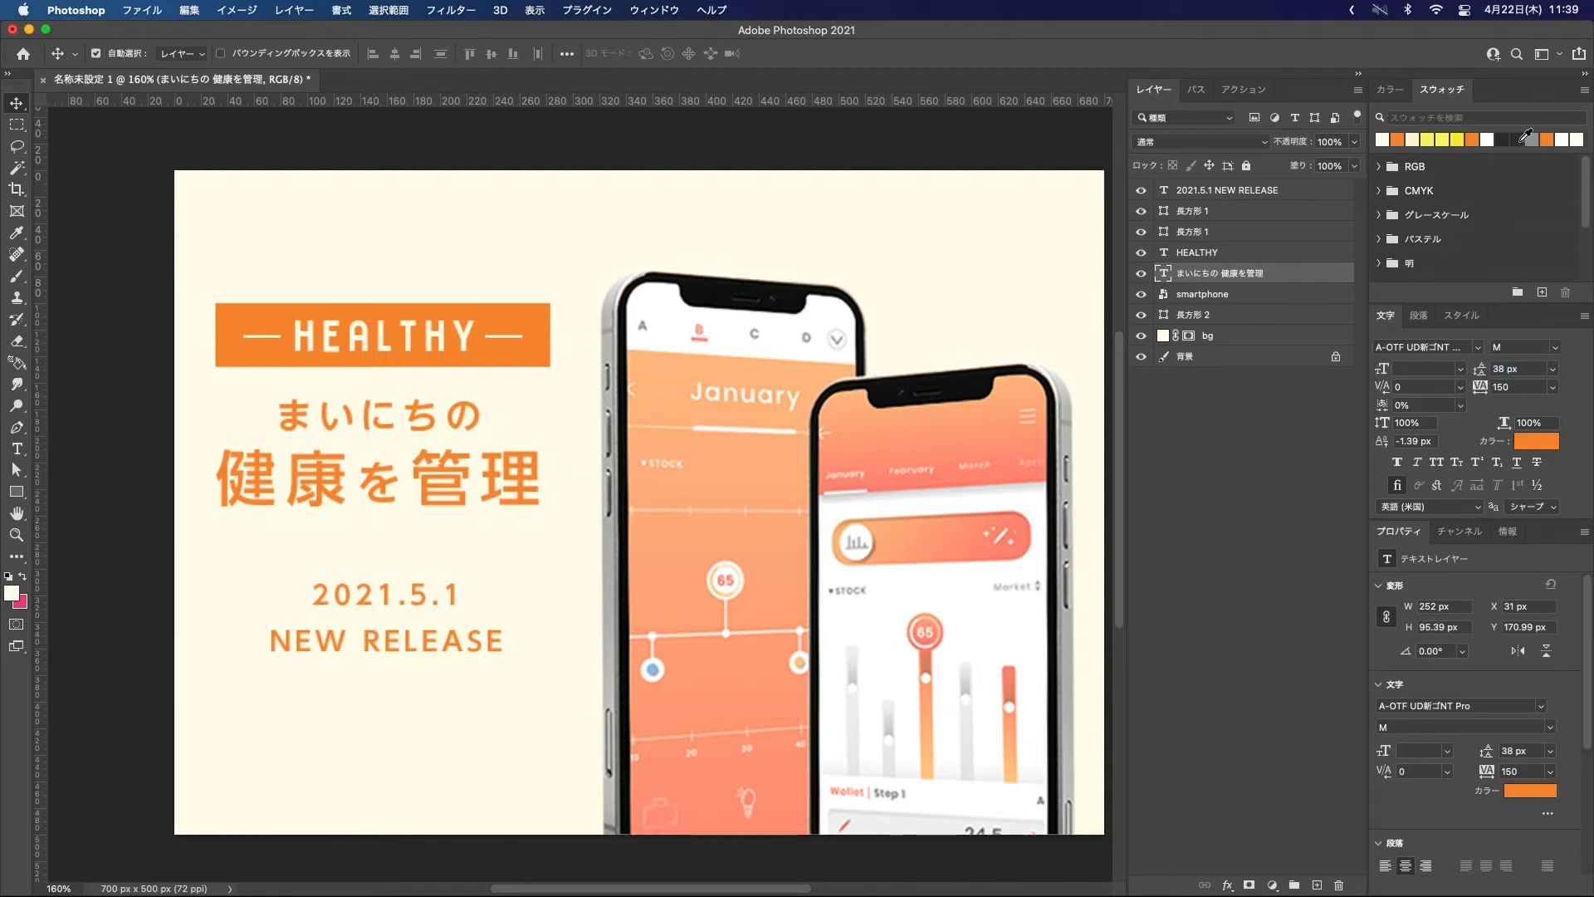
pyautogui.click(1547, 440)
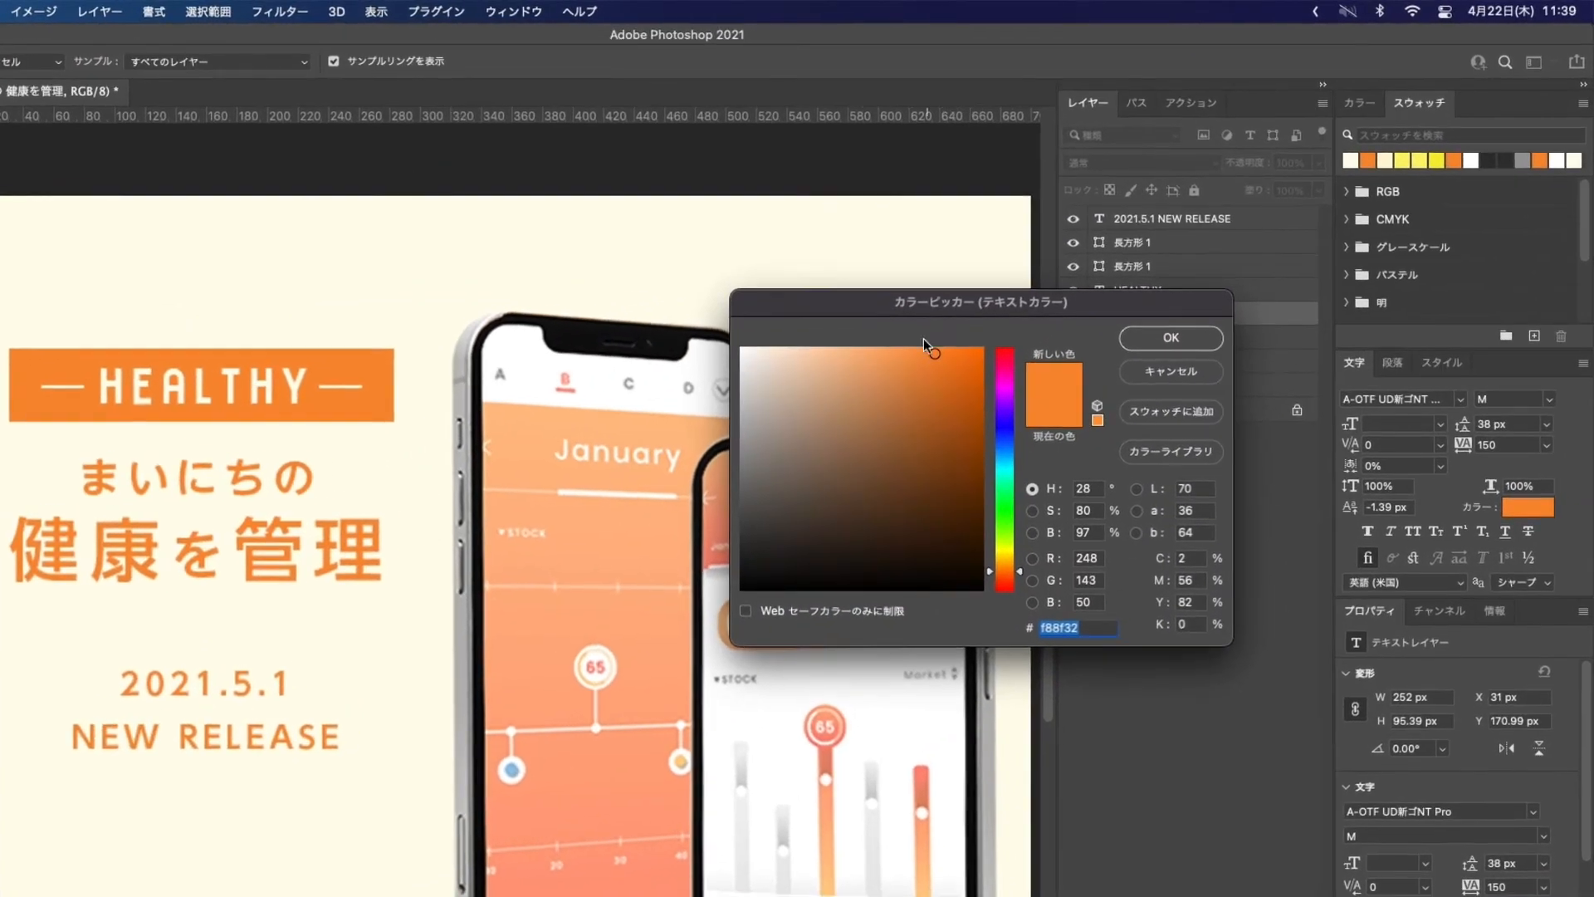
pyautogui.write('333333')
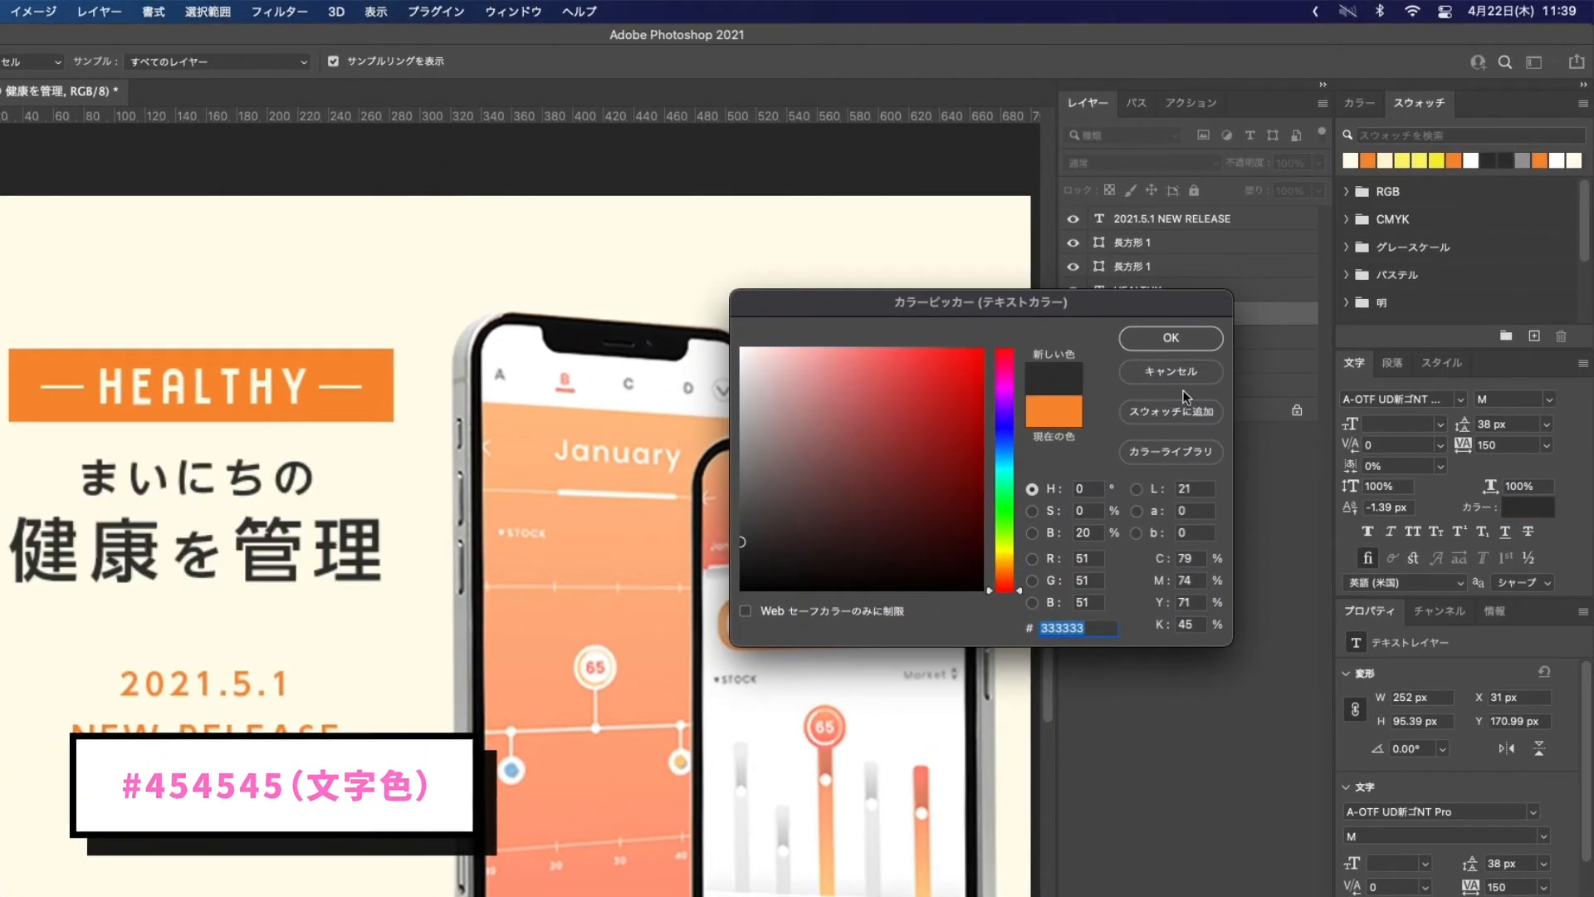
pyautogui.moveTo(748, 528); pyautogui.dragTo(738, 524)
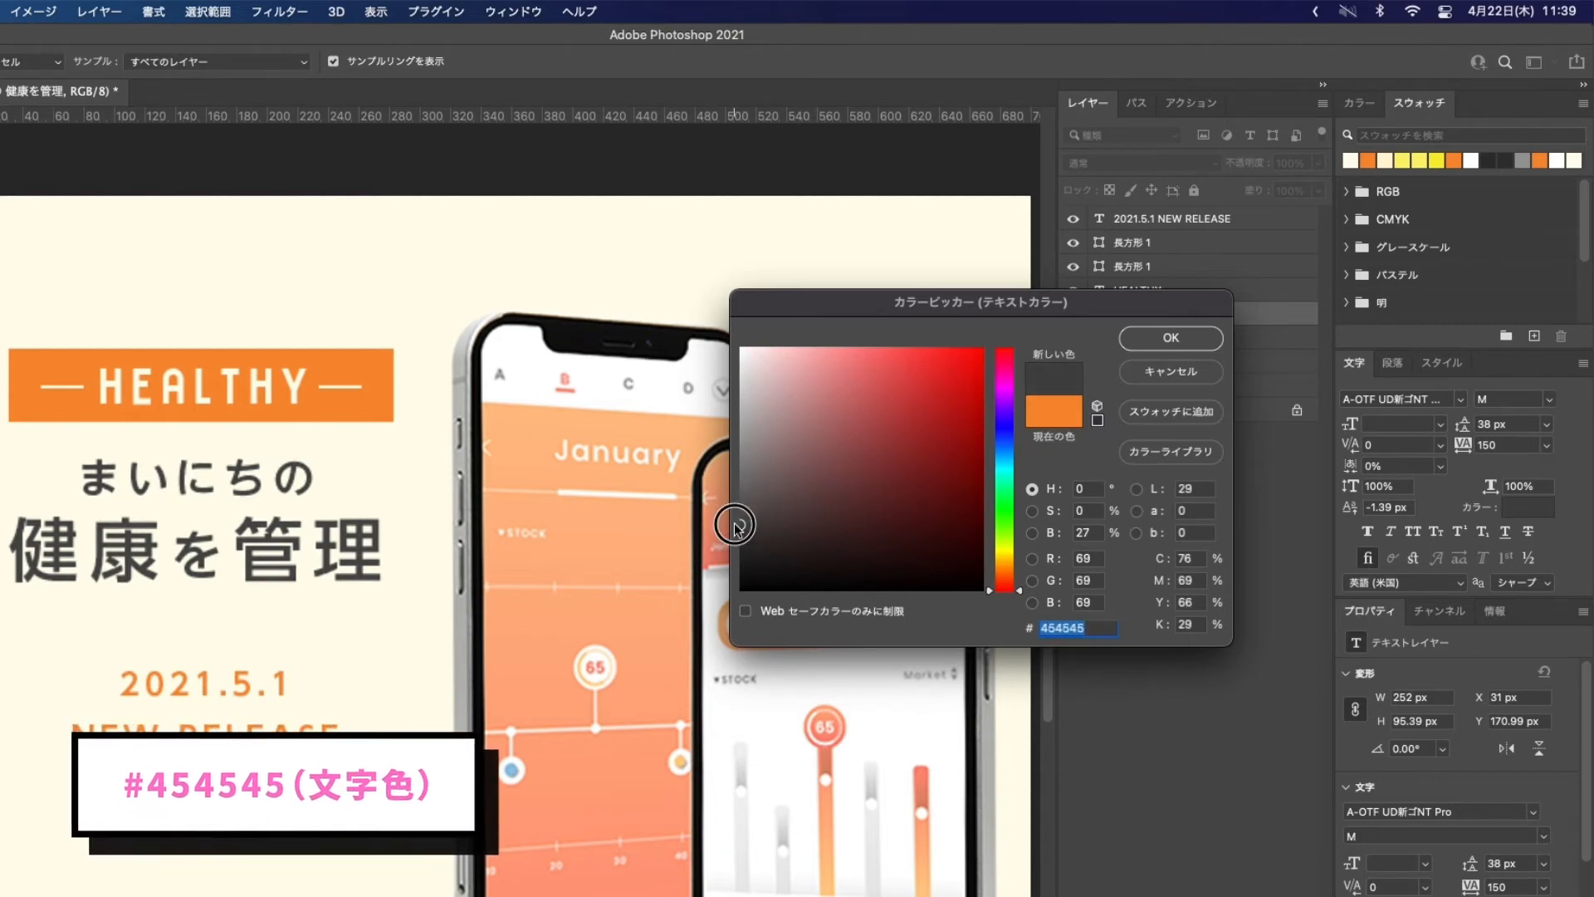
pyautogui.click(1176, 333)
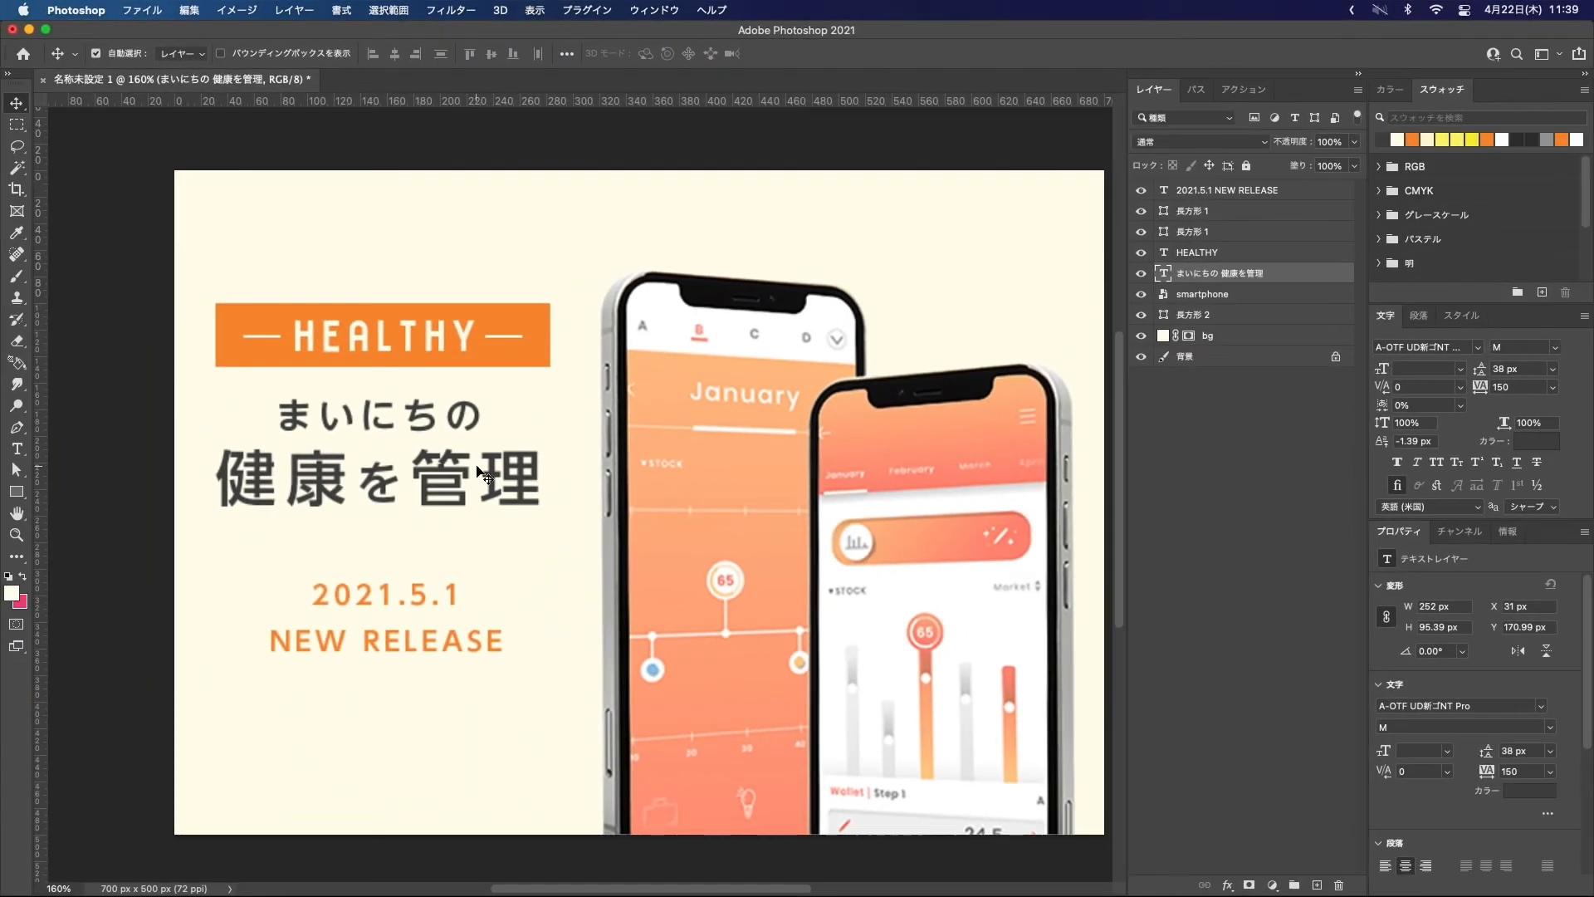
# Step: Change the headline's font weight to R
pyautogui.click(1558, 346)
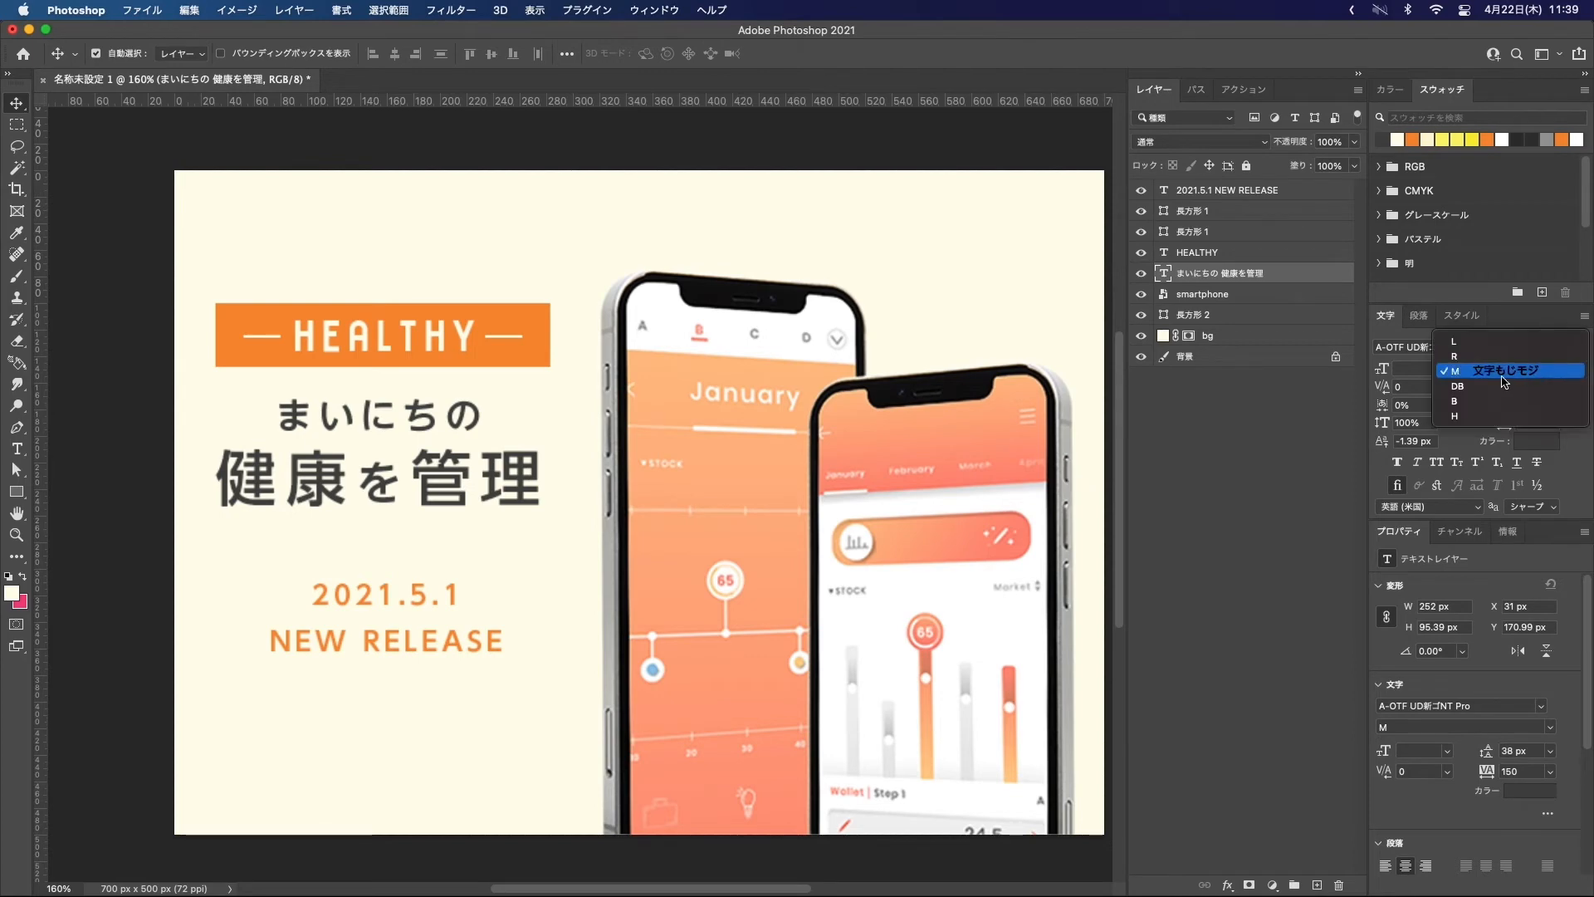
pyautogui.press('Return')
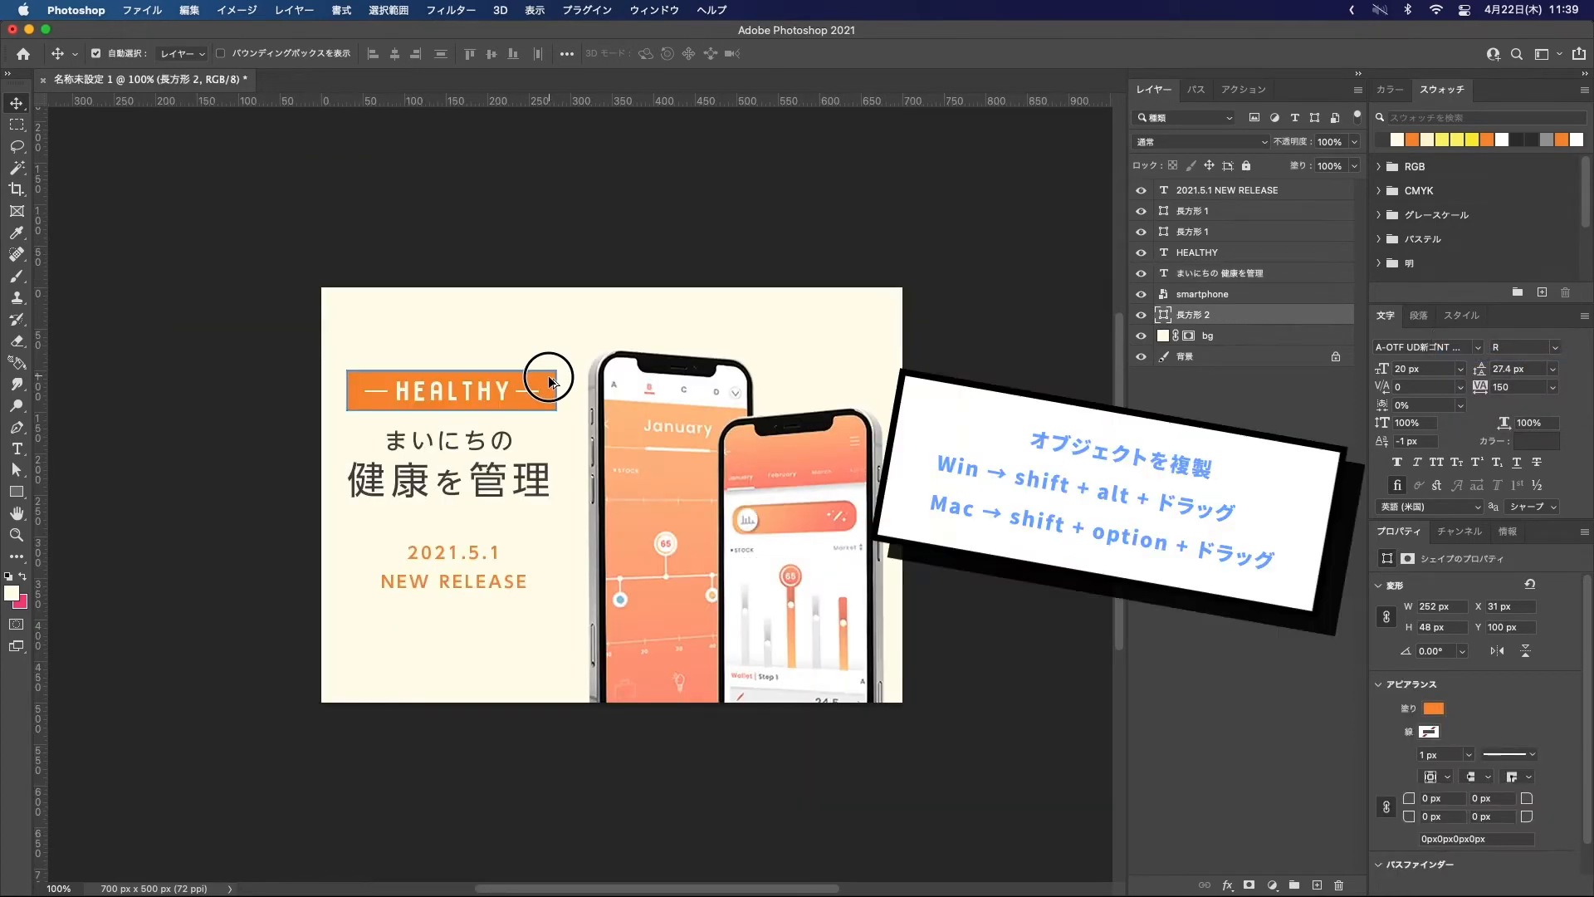
# Step: Duplicate the orange rectangle straight down below the headline and shrink the copy's height to a thin 2 px line
pyautogui.moveTo(545, 366); pyautogui.dragTo(546, 541)
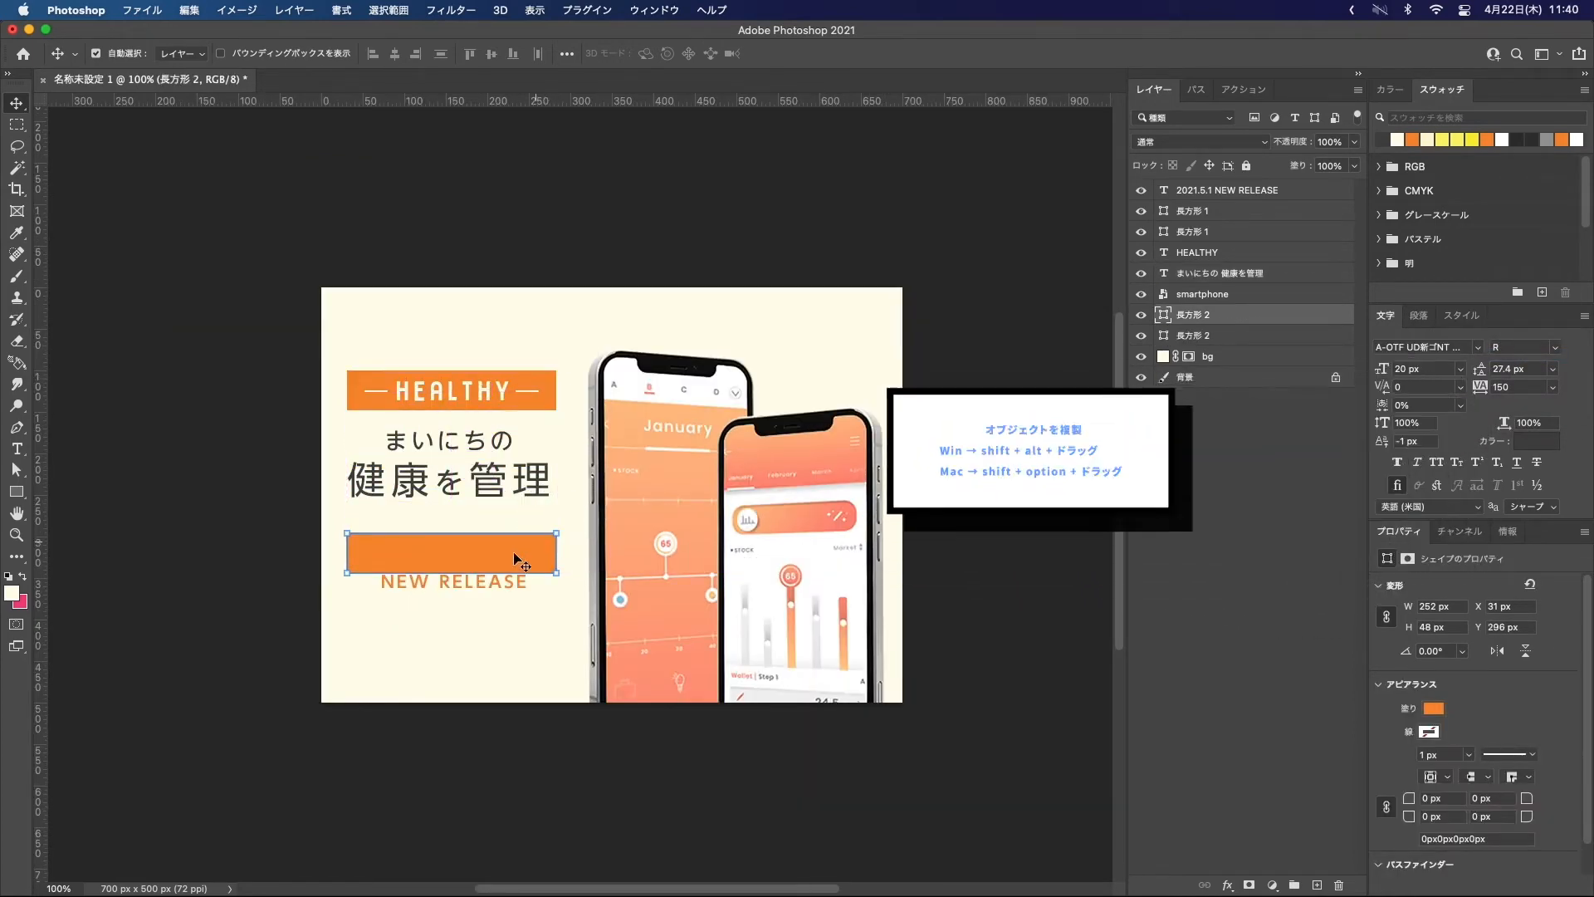
pyautogui.scroll(5, 512, 555)
pyautogui.scroll(3, 449, 576)
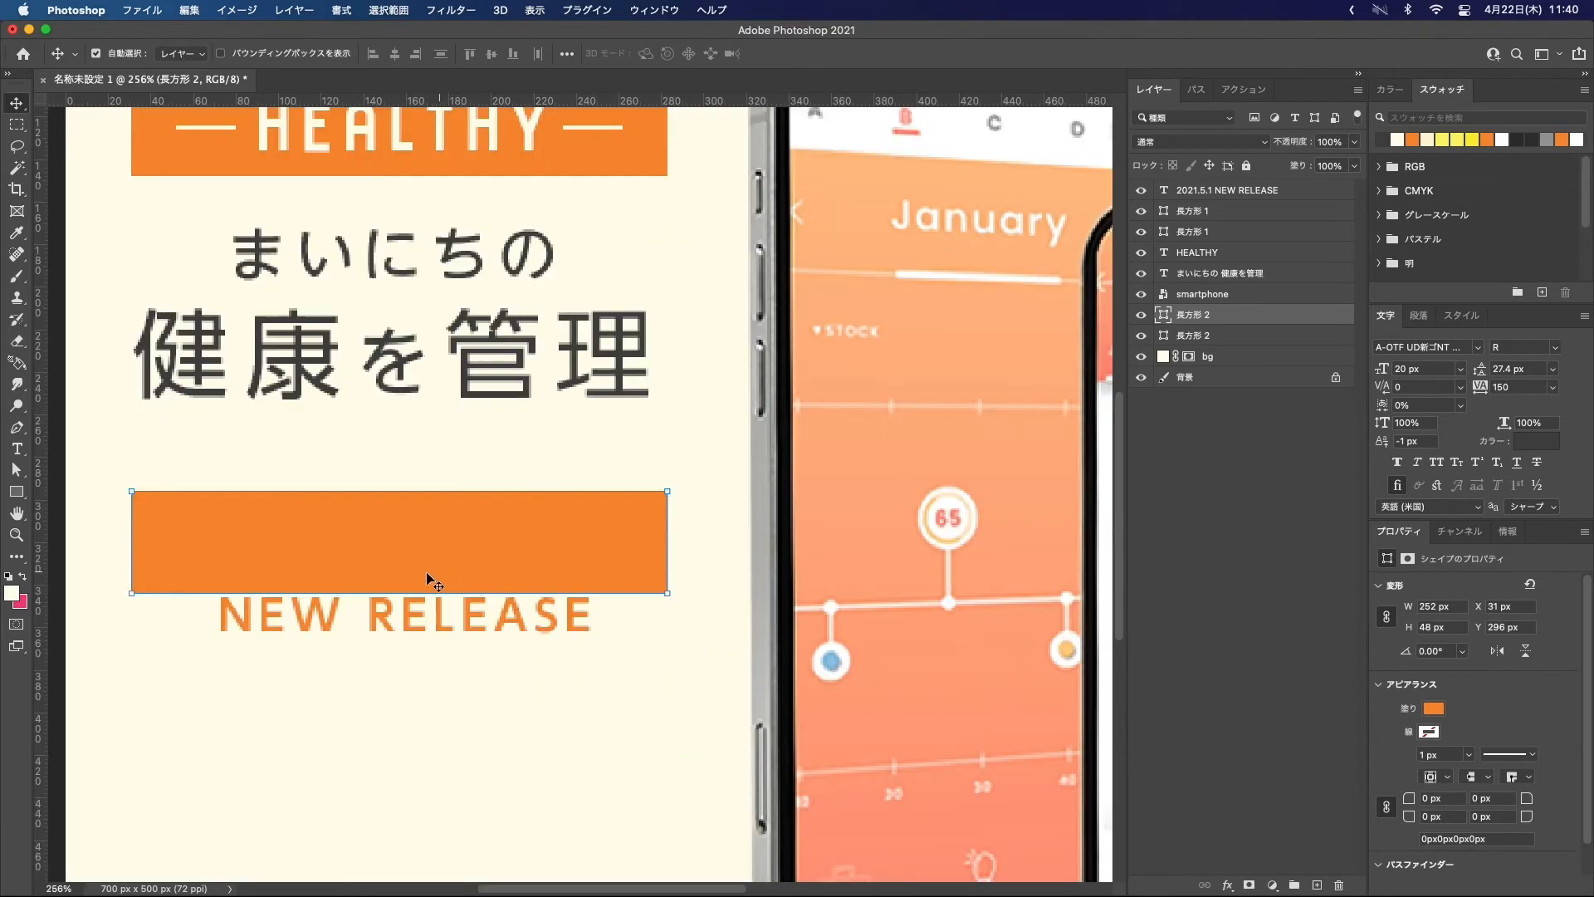
pyautogui.press('super+t')
pyautogui.moveTo(399, 593); pyautogui.dragTo(410, 497)
pyautogui.press('Return')
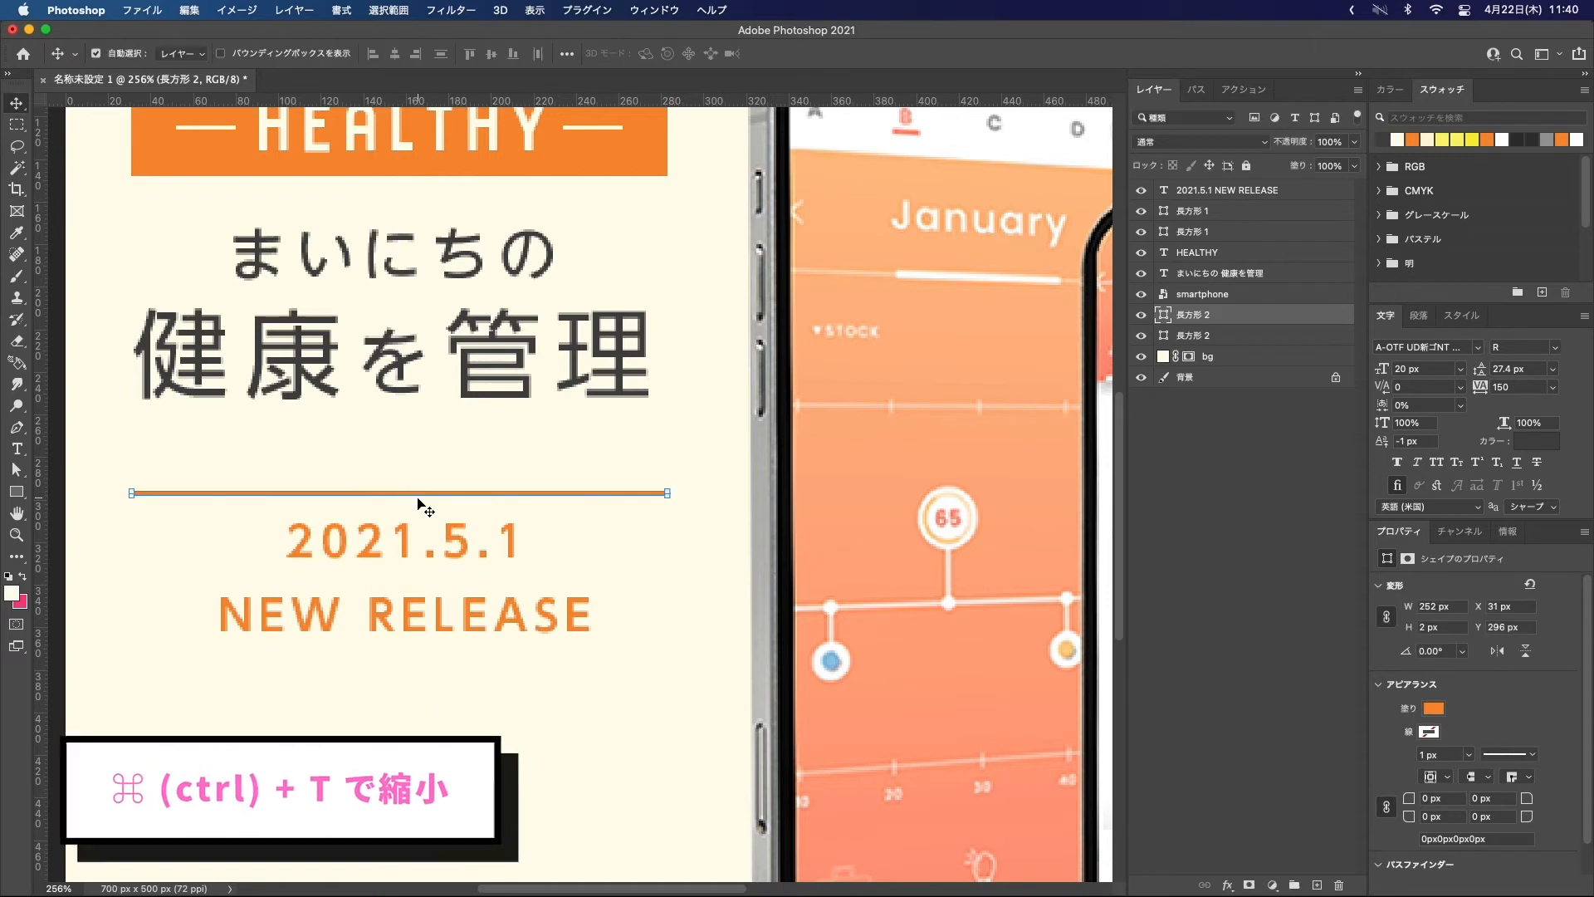
# Step: Copy the thin orange line straight down below "NEW RELEASE" and distribute the release-date text evenly between the two lines
pyautogui.click(523, 464)
pyautogui.scroll(-2, 523, 534)
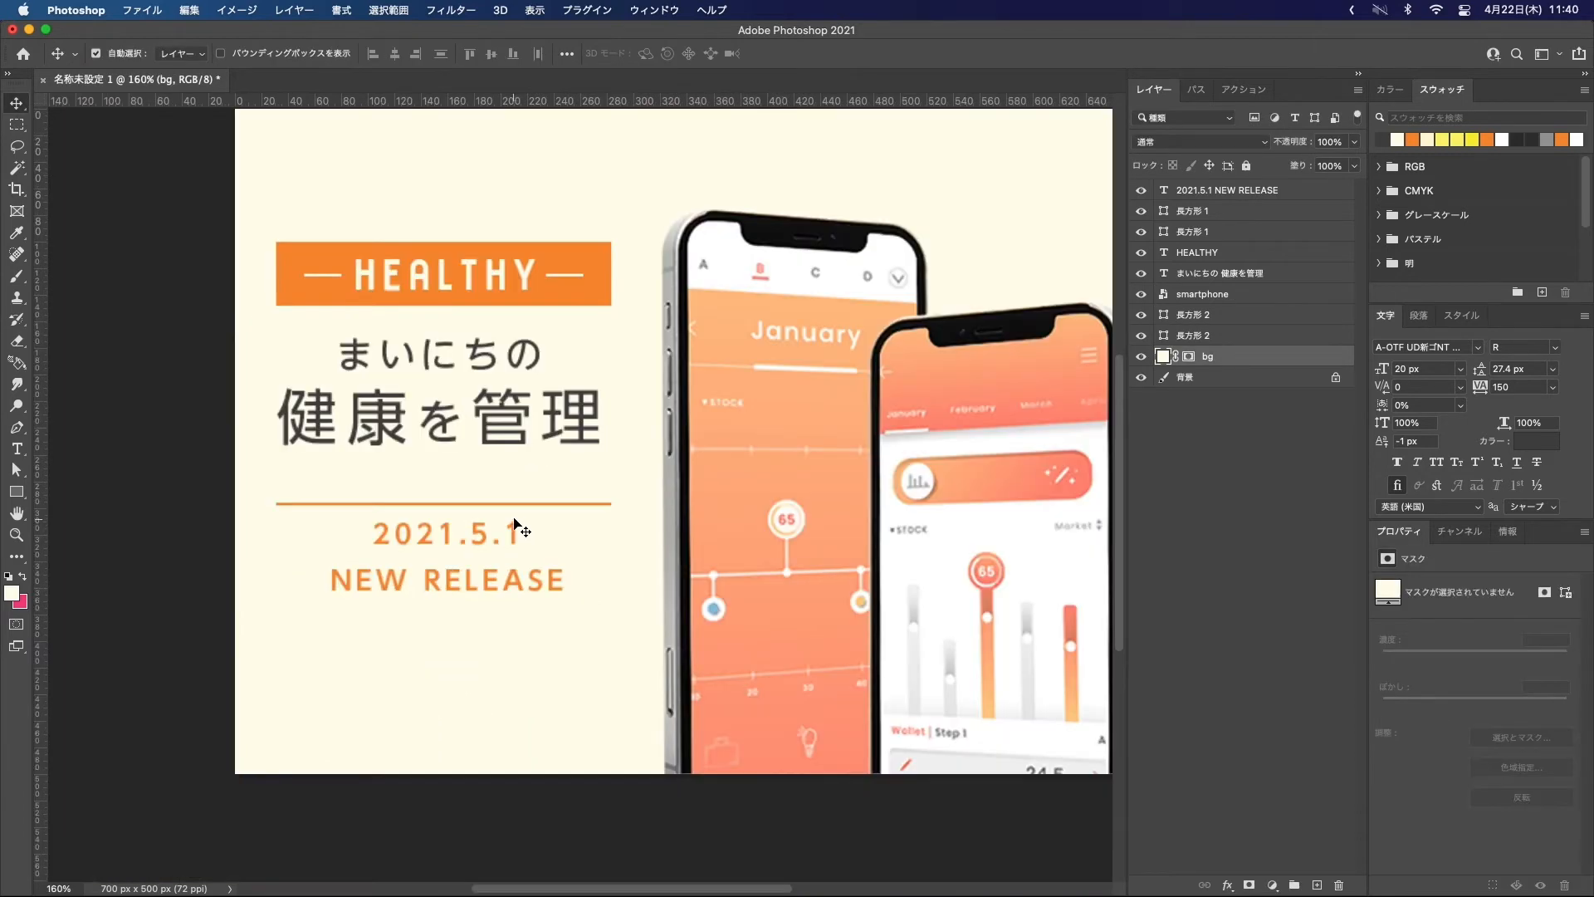
pyautogui.moveTo(486, 508); pyautogui.dragTo(488, 624)
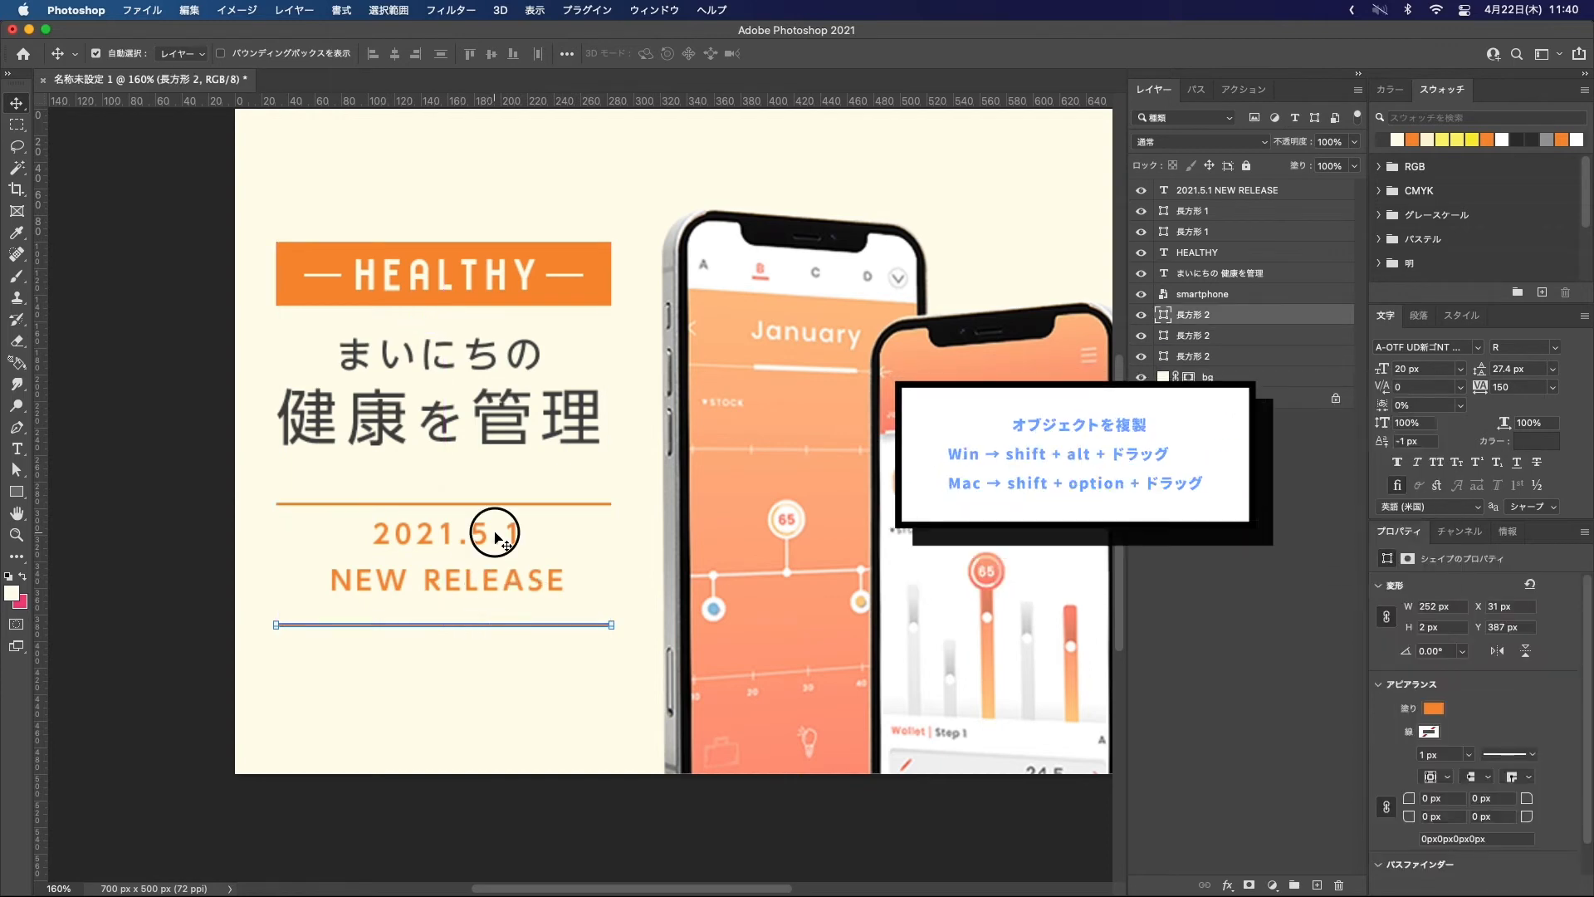
pyautogui.keyDown('super'); pyautogui.click(1212, 335); pyautogui.keyUp('super')
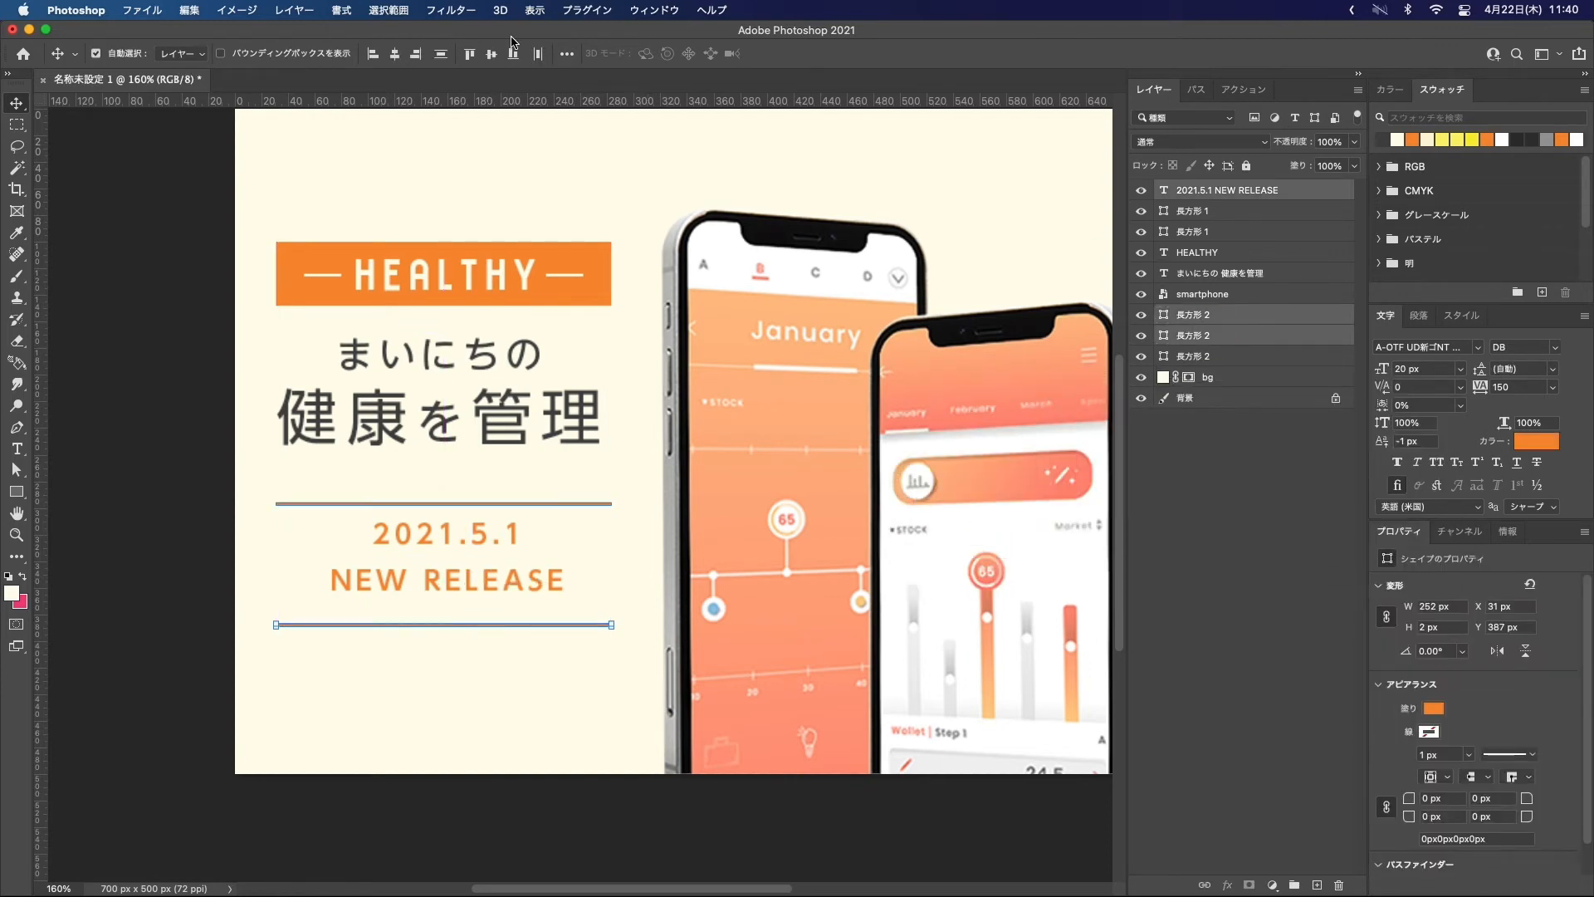
pyautogui.click(441, 56)
# Step: Set the "2021.5.1 NEW RELEASE" text to 24 px with 34 px leading
pyautogui.click(556, 536)
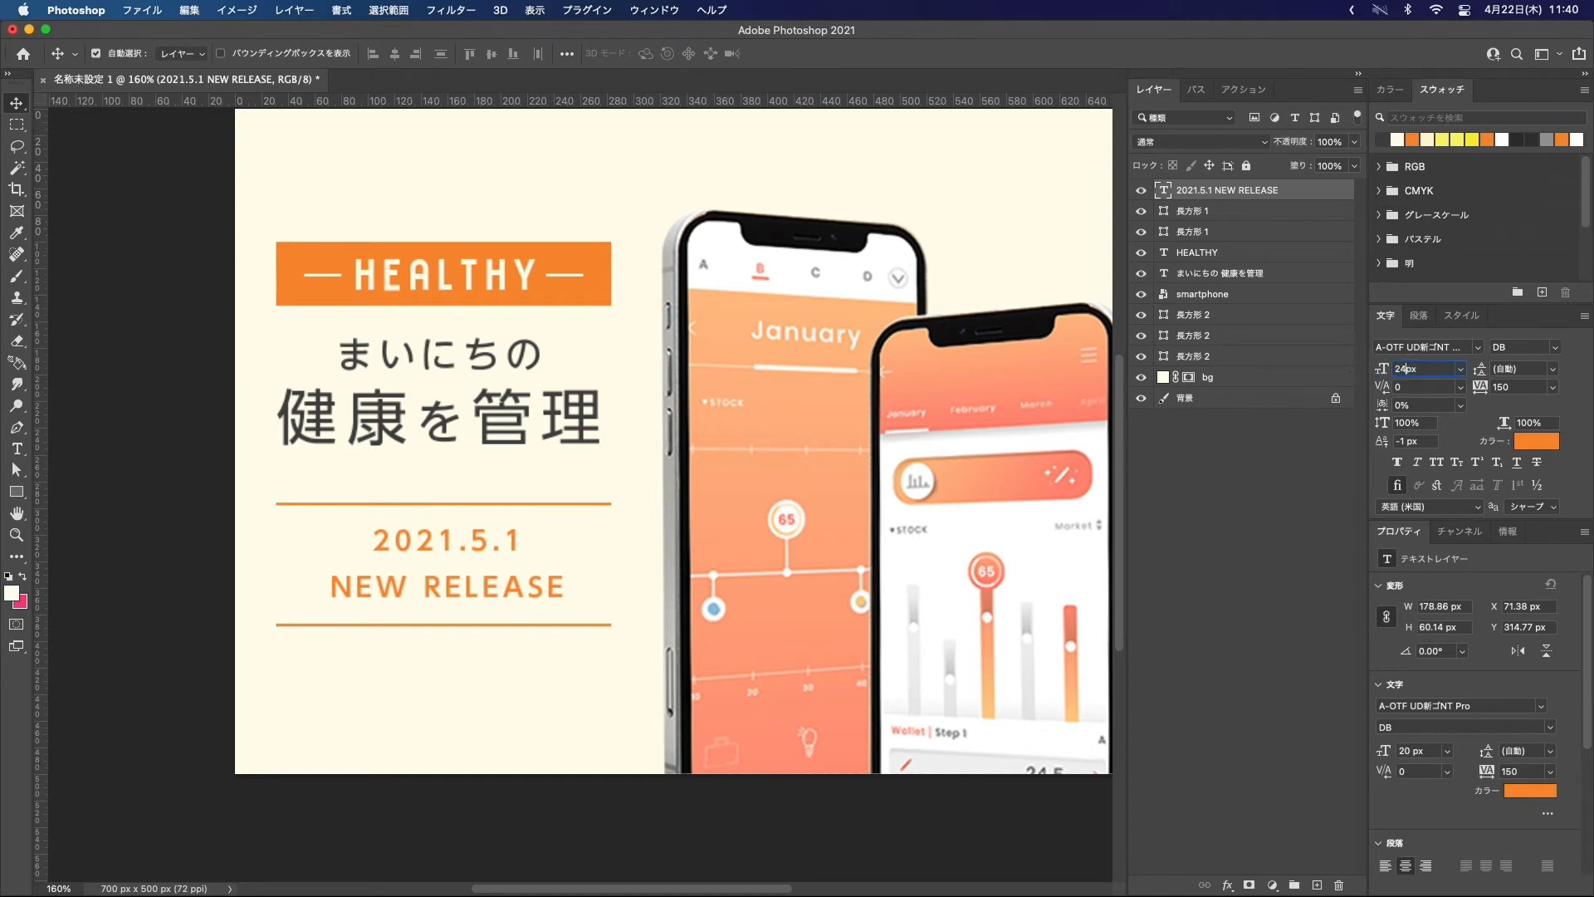
pyautogui.press('Return')
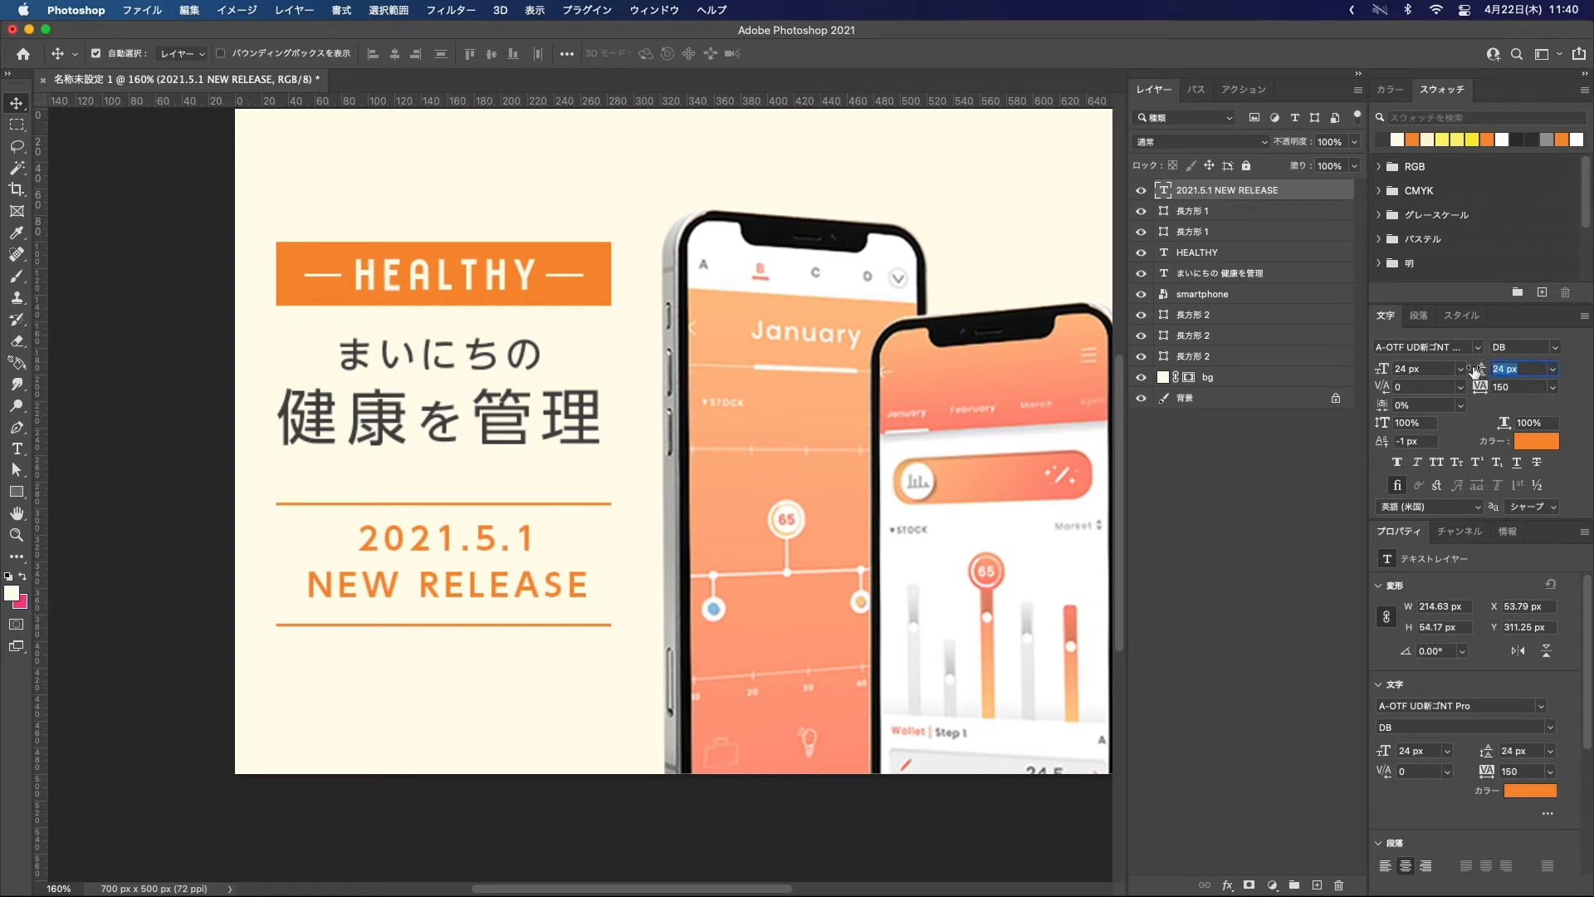
pyautogui.press('Return')
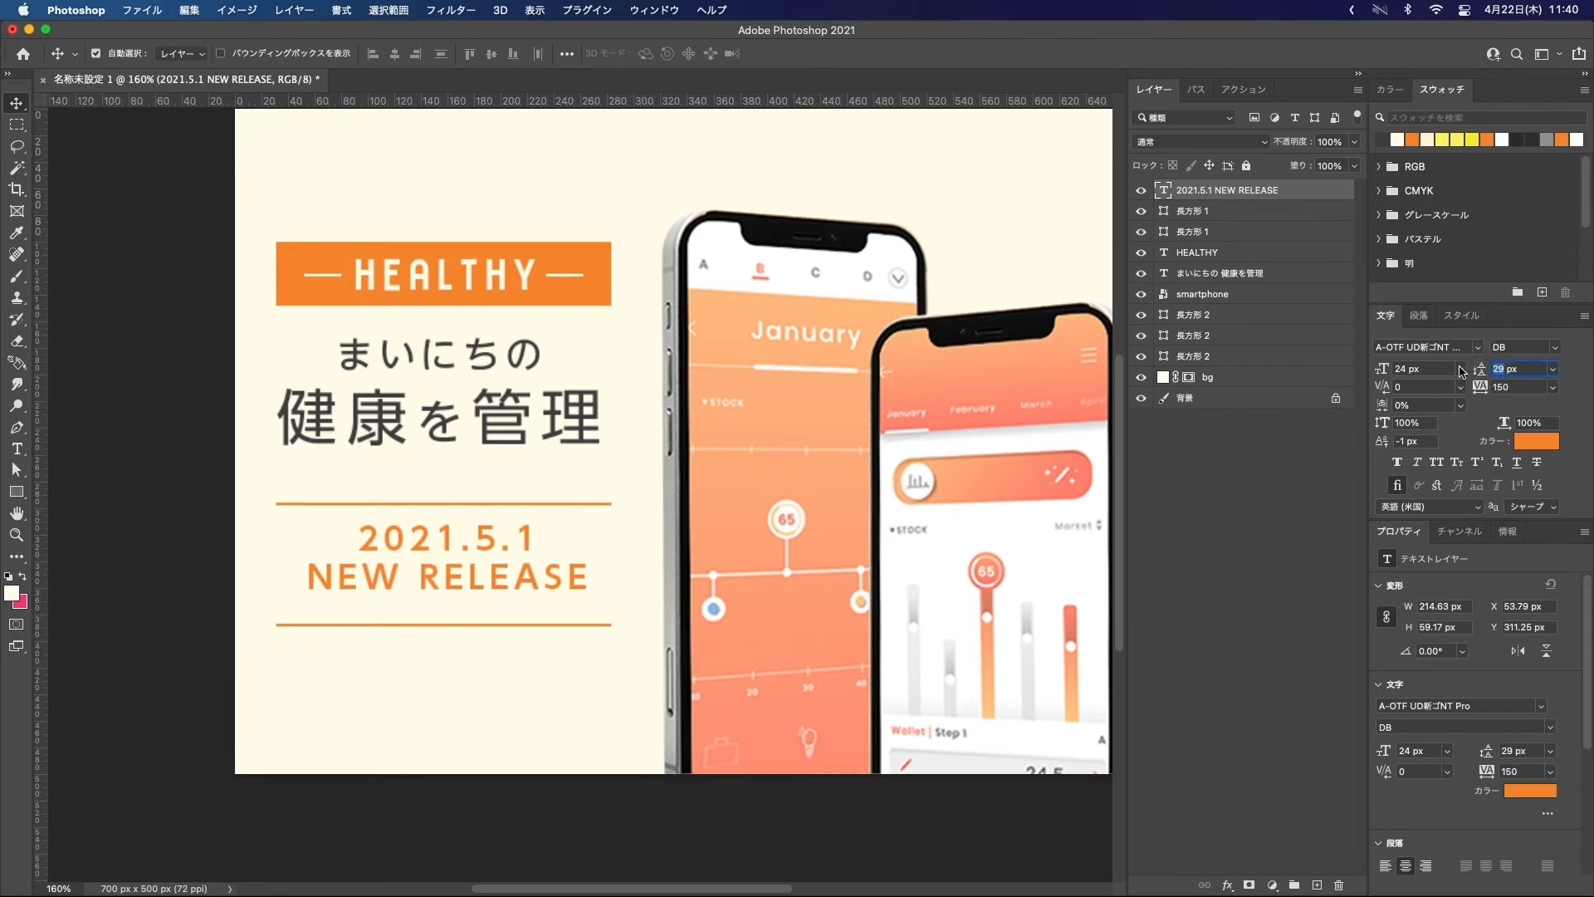
# Step: Distribute the release-date text vertically between the two thin lines and align it to their horizontal center
pyautogui.click(1208, 322)
pyautogui.keyDown('shift'); pyautogui.click(1195, 336); pyautogui.keyUp('shift')
pyautogui.click(437, 56)
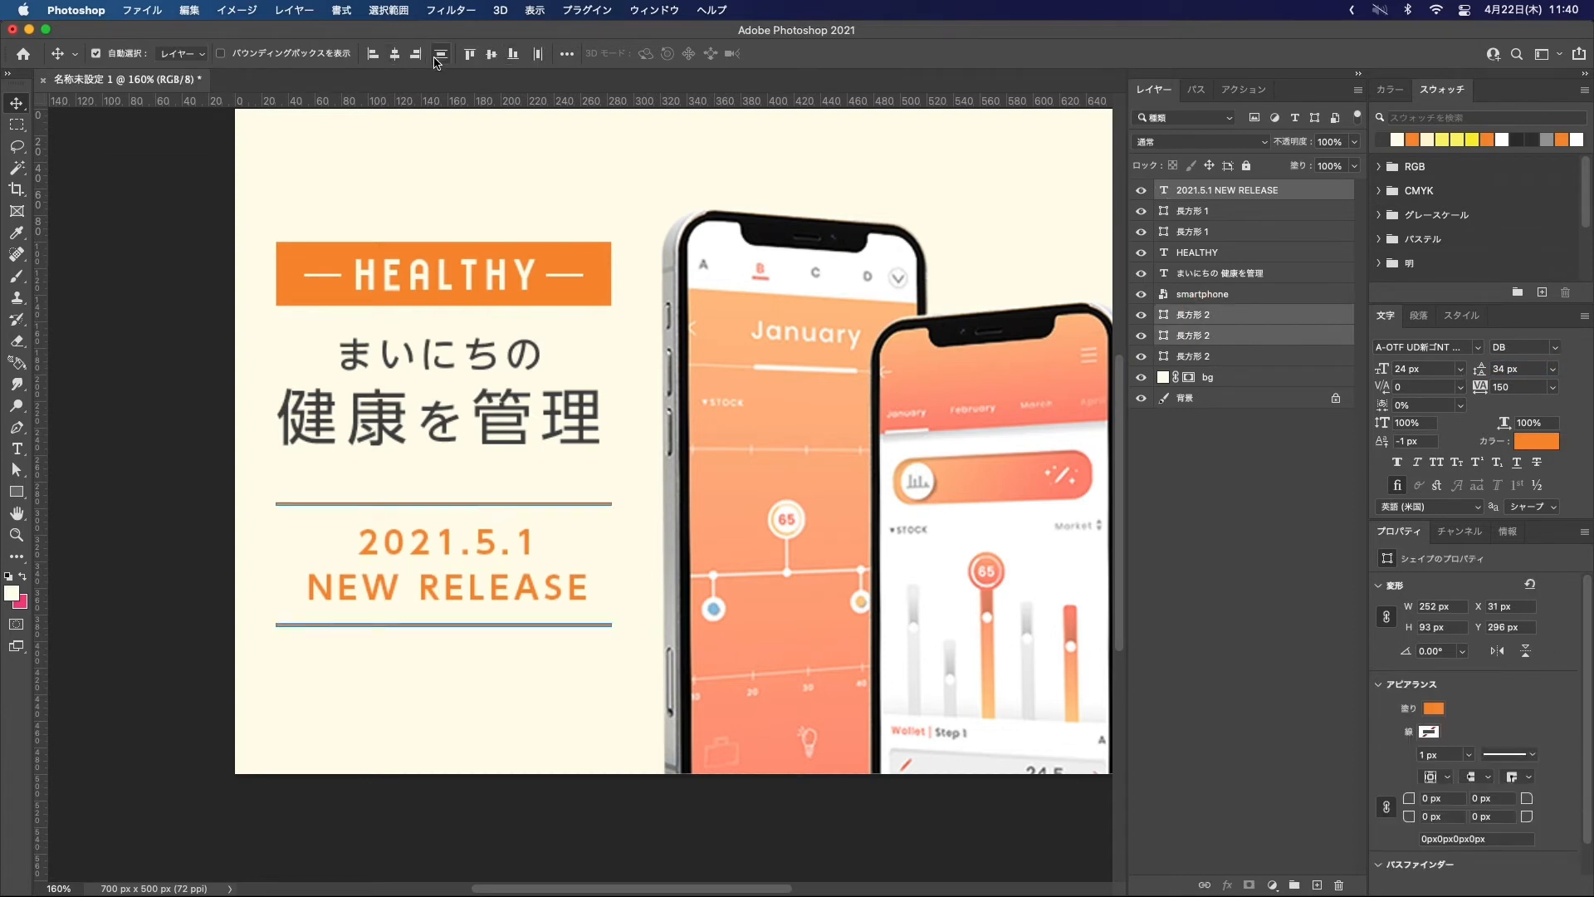
pyautogui.click(395, 55)
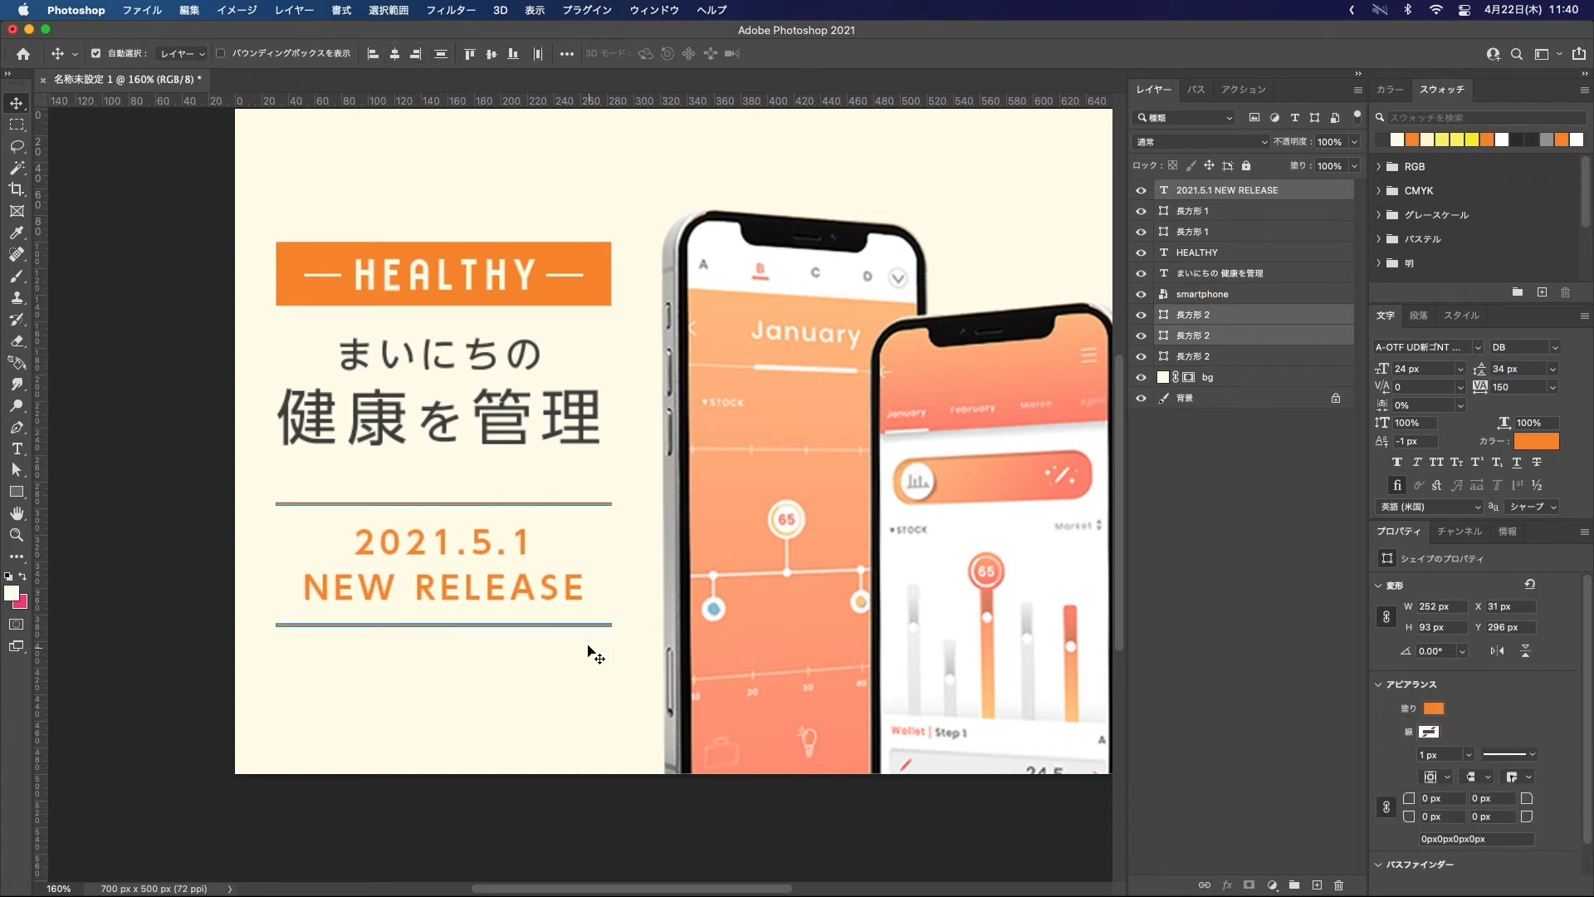
pyautogui.click(571, 828)
# Step: Set the headline's tracking to 100 and nudge it down about 5 px
pyautogui.press('super+1')
pyautogui.click(544, 411)
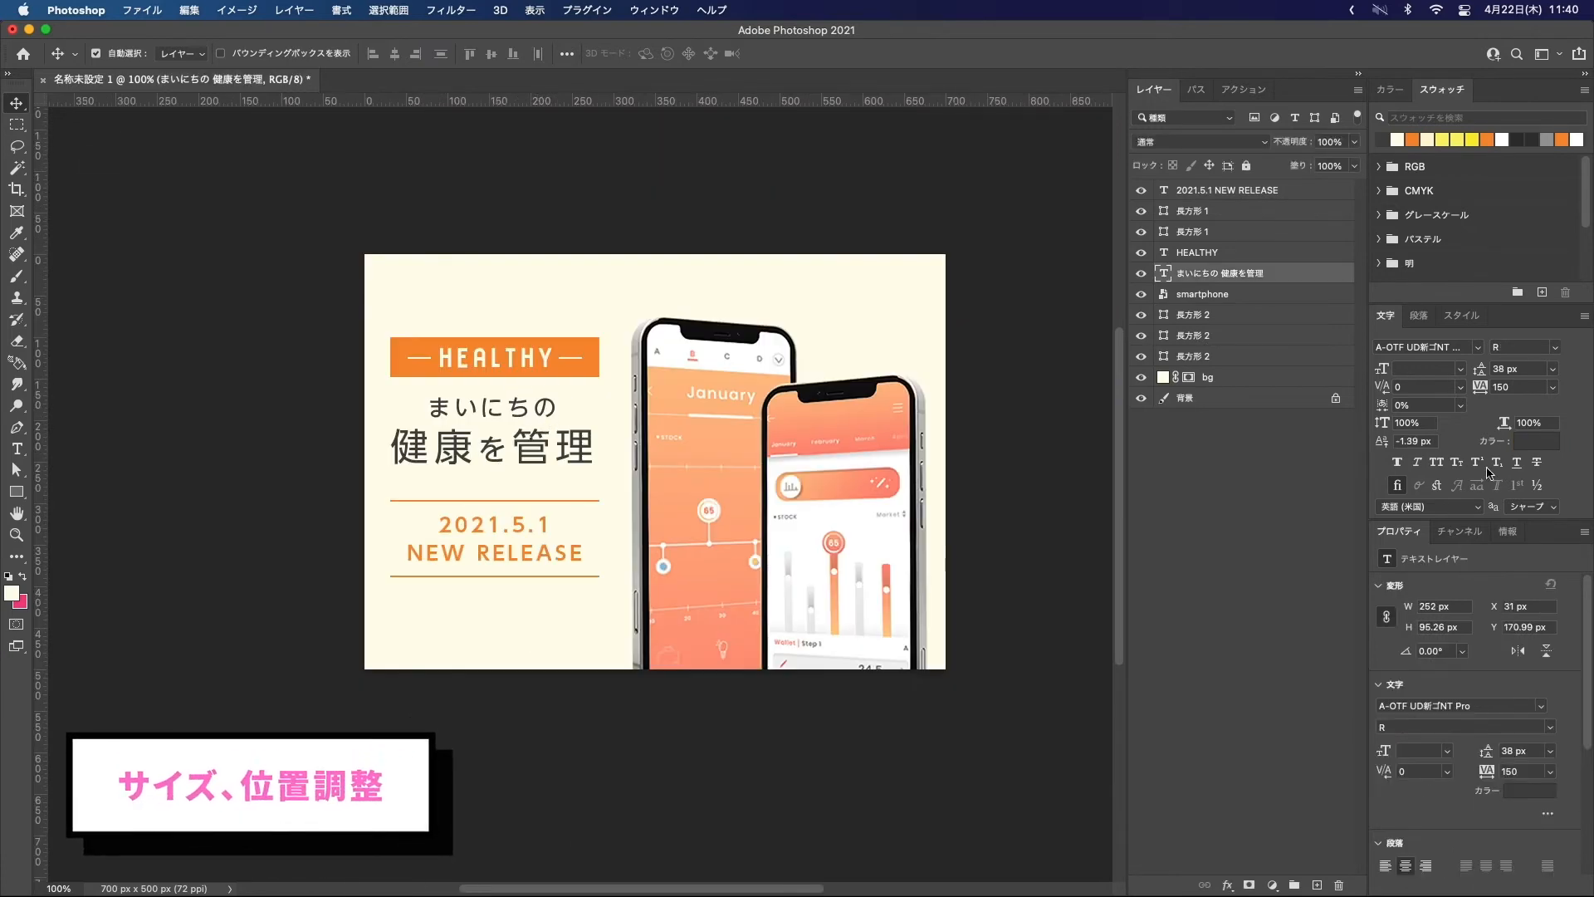
pyautogui.click(1553, 389)
pyautogui.click(1511, 624)
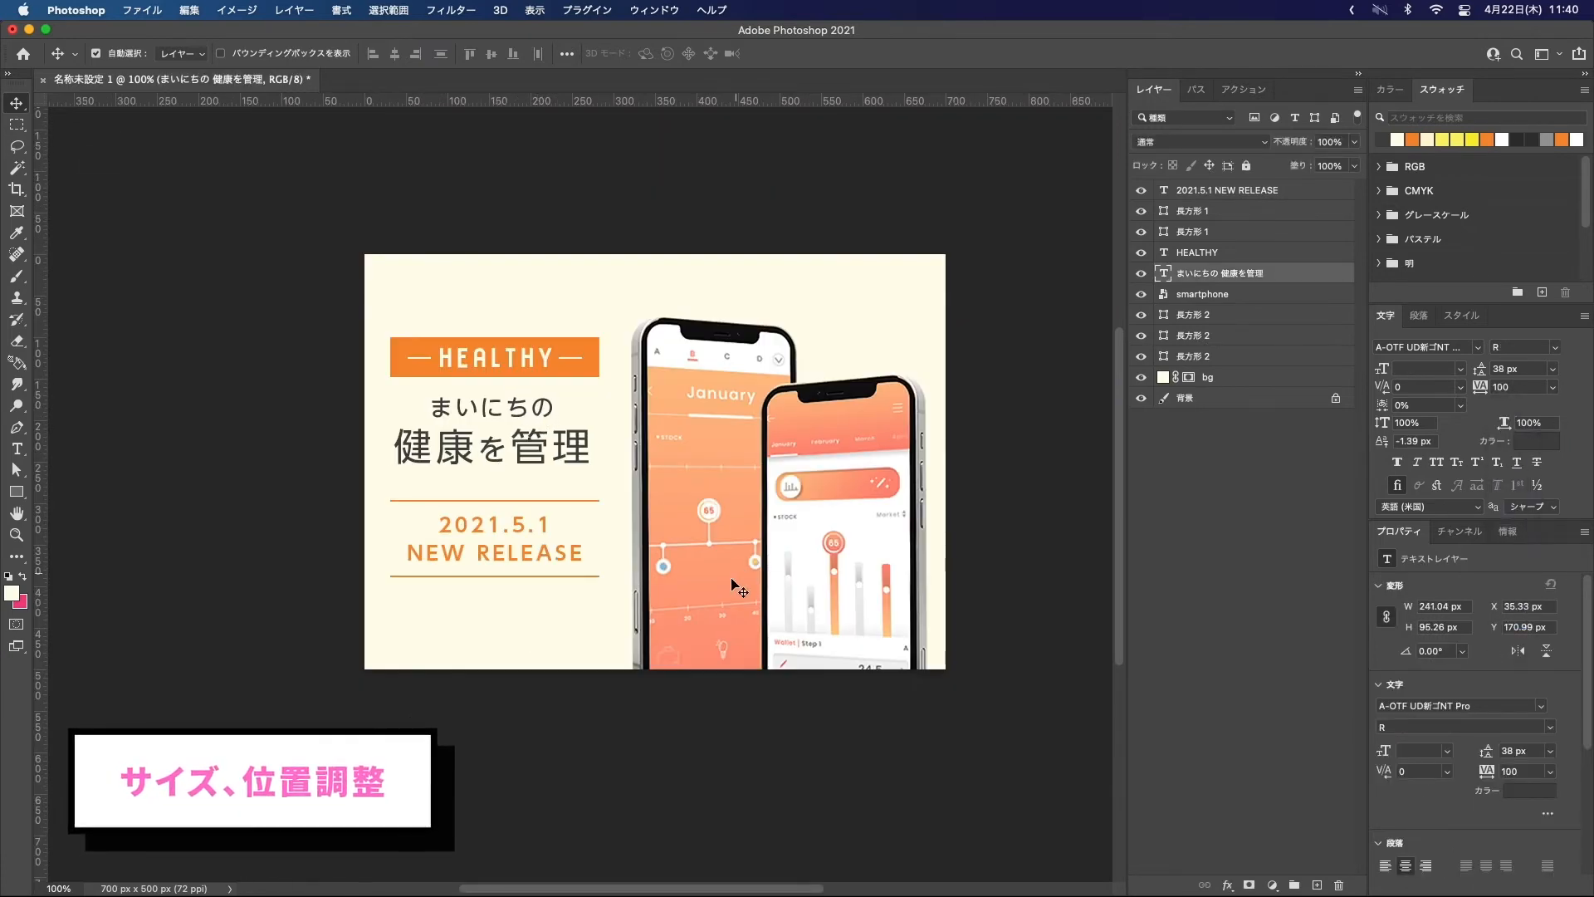
pyautogui.press('Down')
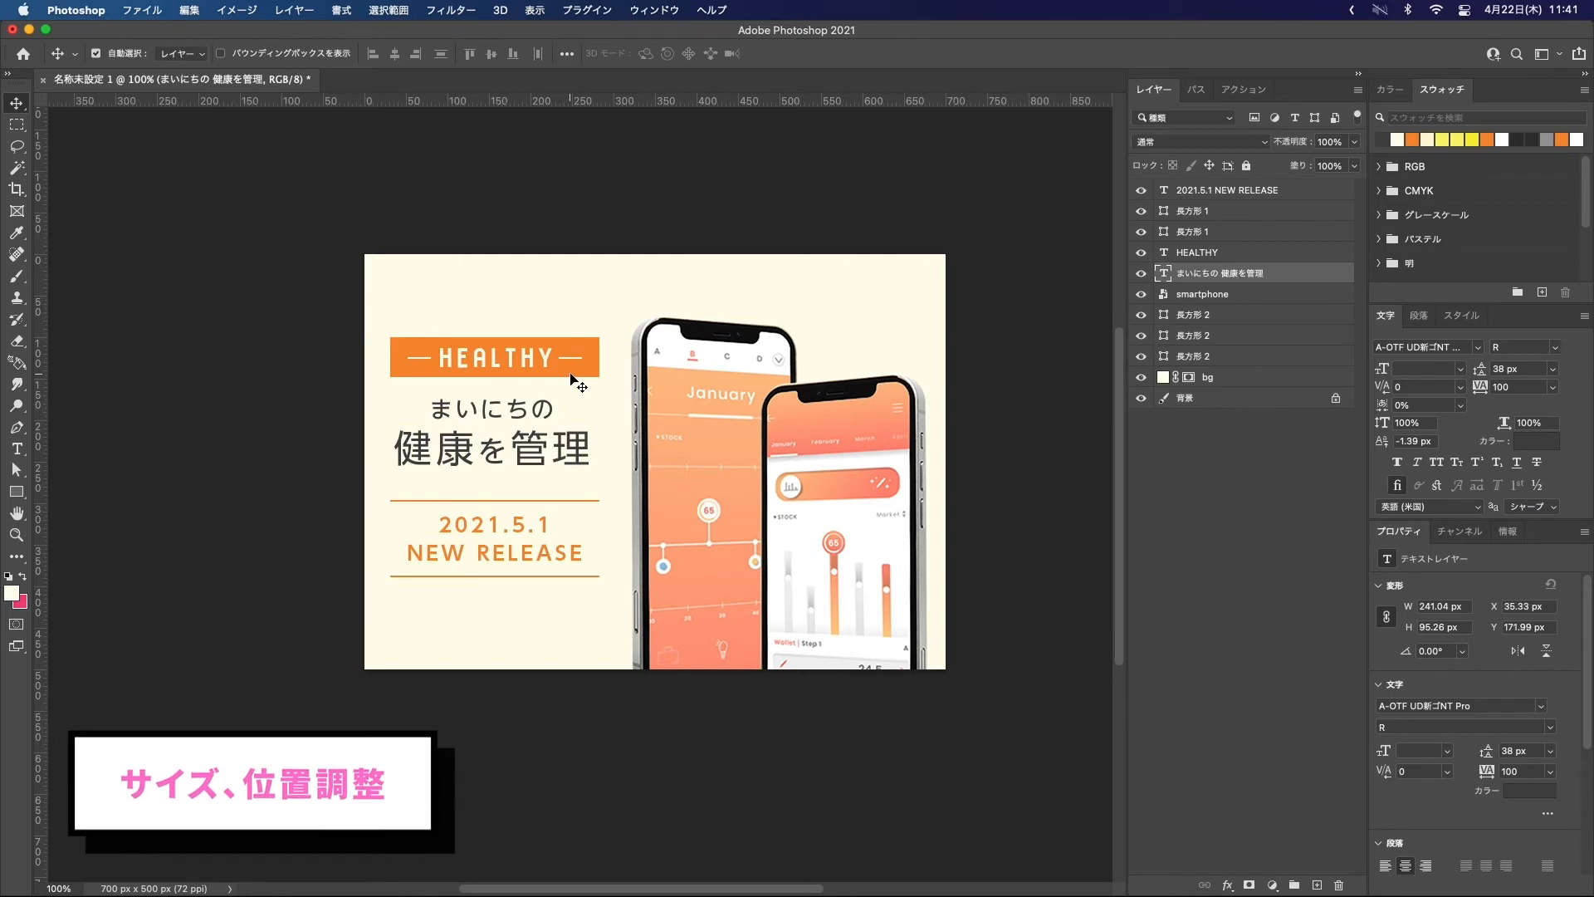
pyautogui.press('Down')
pyautogui.press('Down')
pyautogui.press('Down')
pyautogui.press('Down')
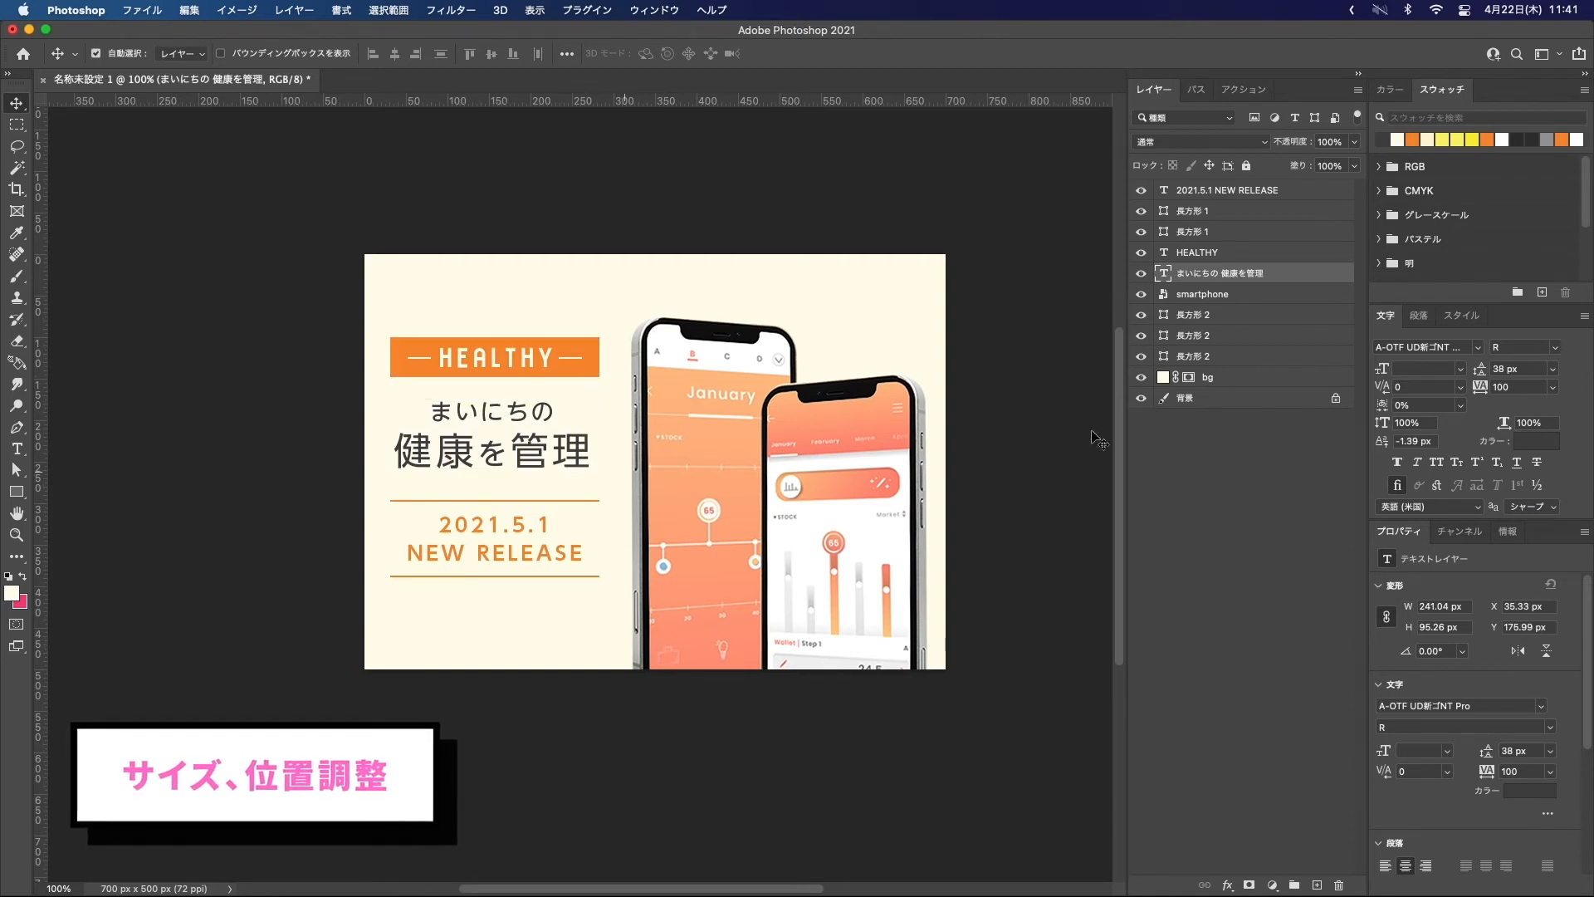
# Step: Nudge the release-date text and its two thin lines up together until the upper line sits at Y 287 px
pyautogui.click(1203, 336)
pyautogui.keyDown('shift'); pyautogui.click(1202, 314); pyautogui.keyUp('shift')
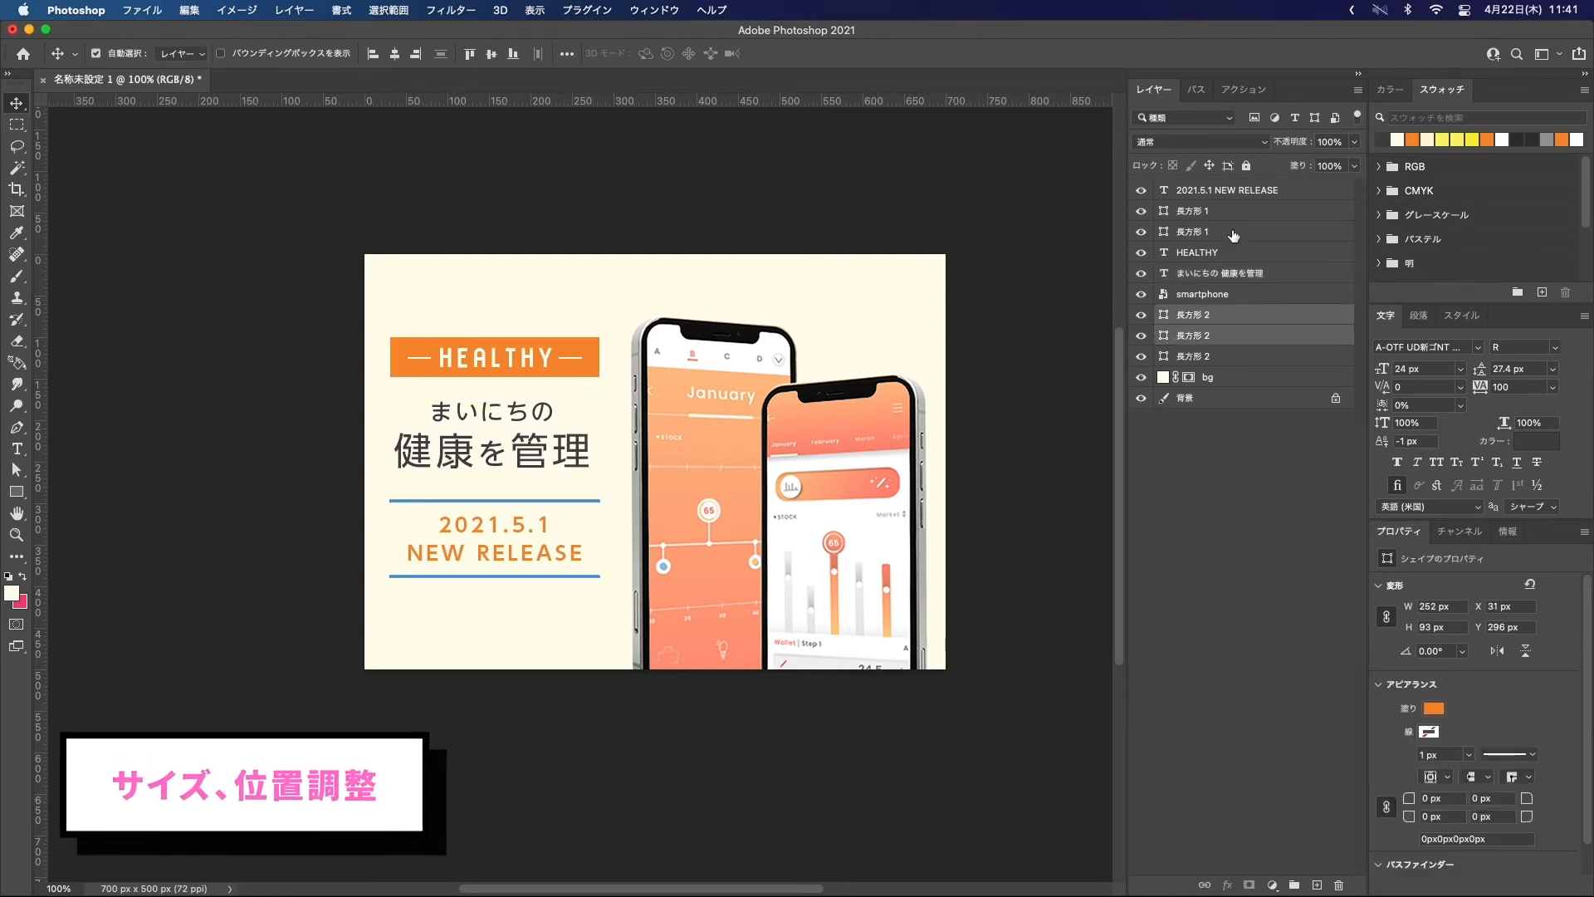
pyautogui.keyDown('super'); pyautogui.click(1223, 190); pyautogui.keyUp('super')
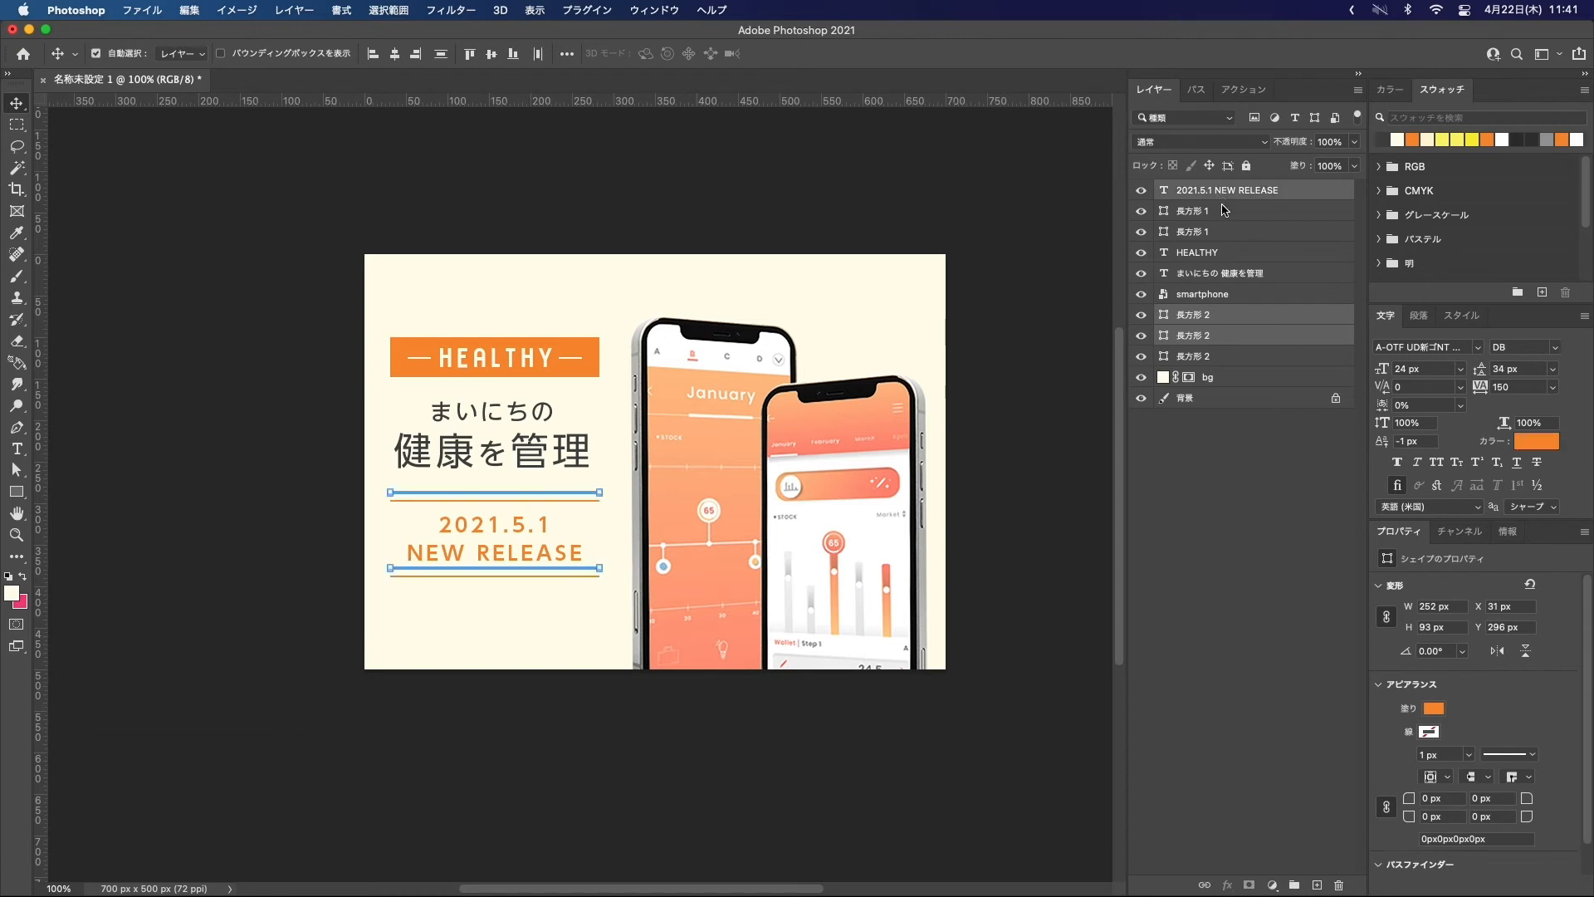
pyautogui.press('Up')
pyautogui.press('Up')
pyautogui.press('Up')
pyautogui.press('Up')
pyautogui.press('Up')
pyautogui.press('Up')
pyautogui.press('Up')
pyautogui.press('Up')
pyautogui.press('Up')
pyautogui.press('Up')
pyautogui.press('Up')
pyautogui.press('Up')
pyautogui.press('Up')
pyautogui.press('Up')
pyautogui.press('Up')
pyautogui.press('Up')
pyautogui.press('Up')
pyautogui.press('Up')
pyautogui.press('Up')
pyautogui.press('Up')
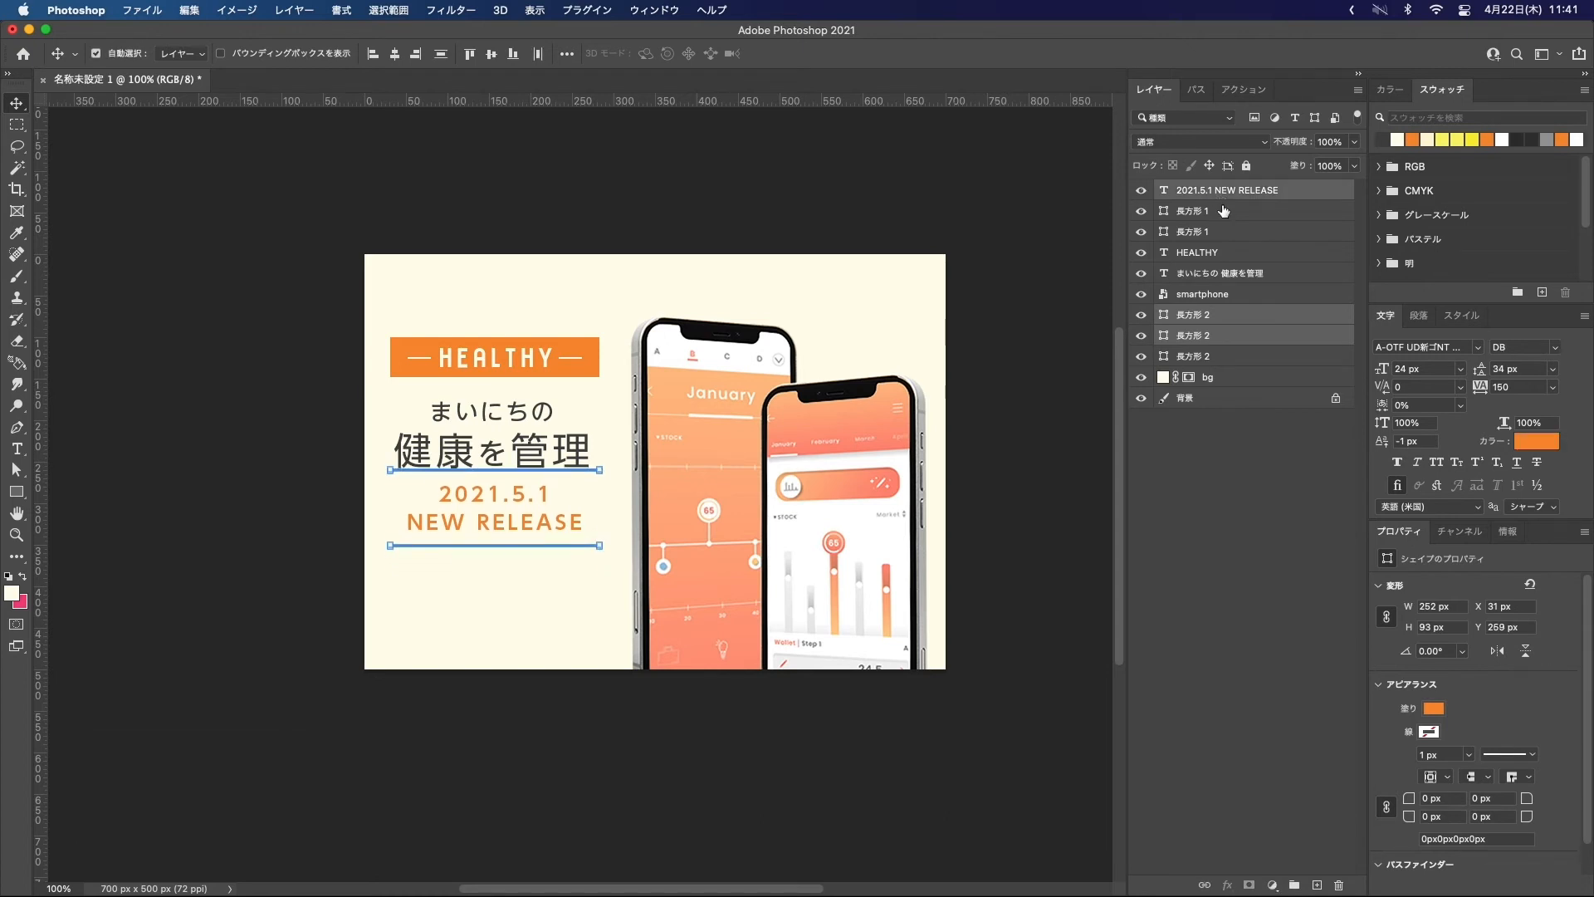
pyautogui.press('Down')
pyautogui.press('Down')
pyautogui.press('Down')
pyautogui.press('Down')
pyautogui.press('Down')
pyautogui.press('Down')
pyautogui.press('Down')
pyautogui.press('Down')
pyautogui.press('Down')
pyautogui.press('Down')
pyautogui.press('Down')
pyautogui.press('Down')
pyautogui.press('Down')
pyautogui.press('Down')
pyautogui.press('Down')
pyautogui.press('Down')
pyautogui.press('Down')
pyautogui.press('Down')
pyautogui.press('Down')
pyautogui.press('Down')
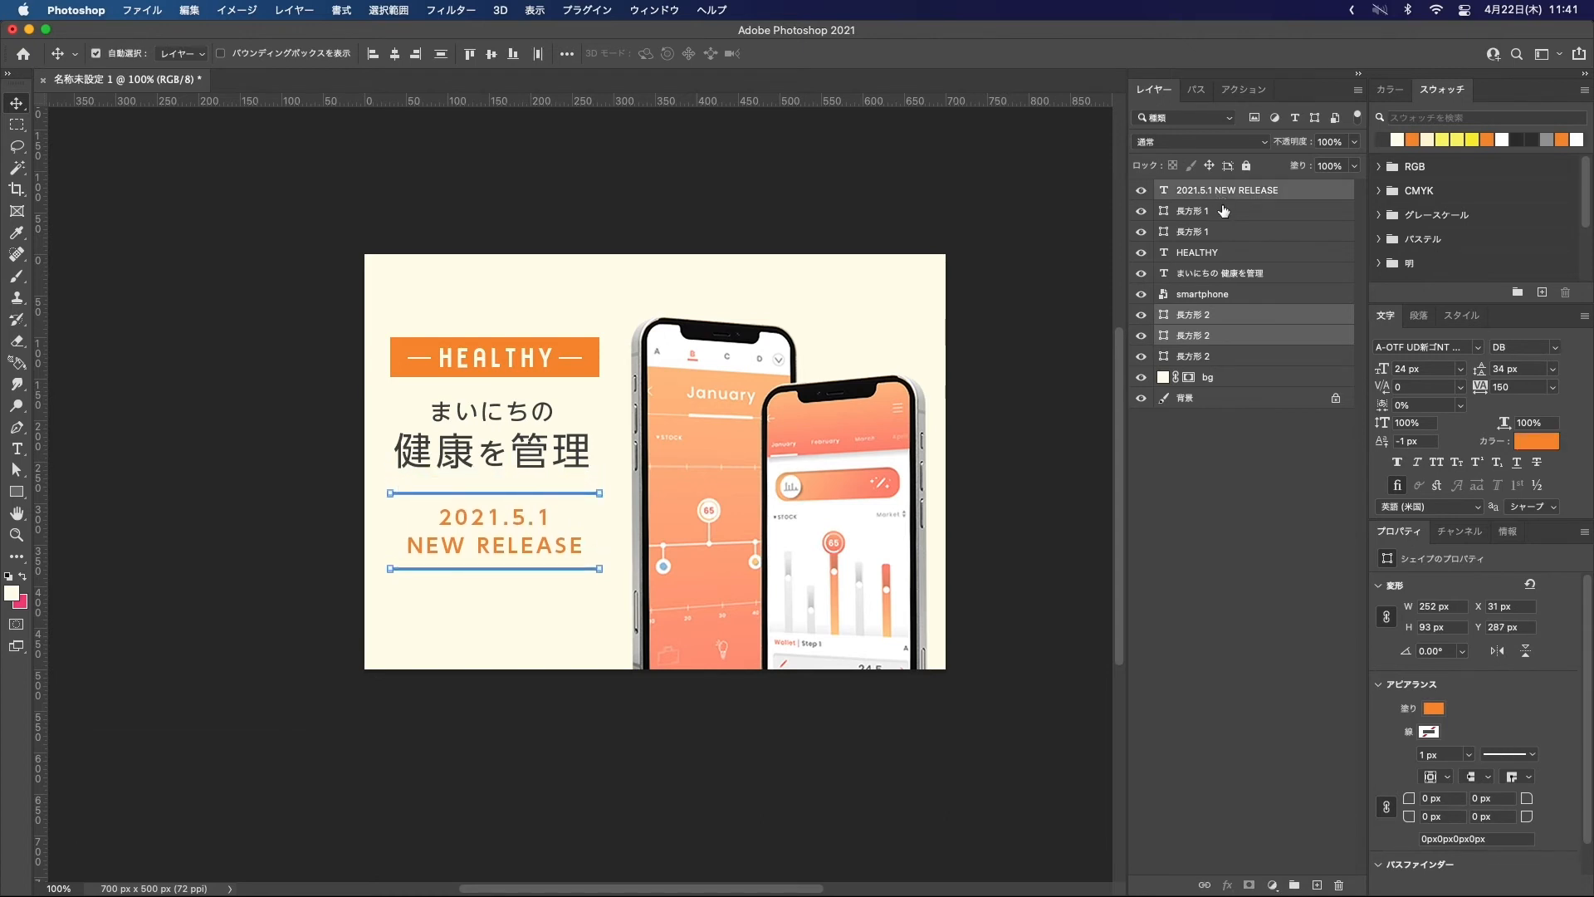
pyautogui.click(715, 161)
# Step: Scale the smartphone image to 50% and reposition it at about X 333 px, Y 71 px
pyautogui.click(896, 500)
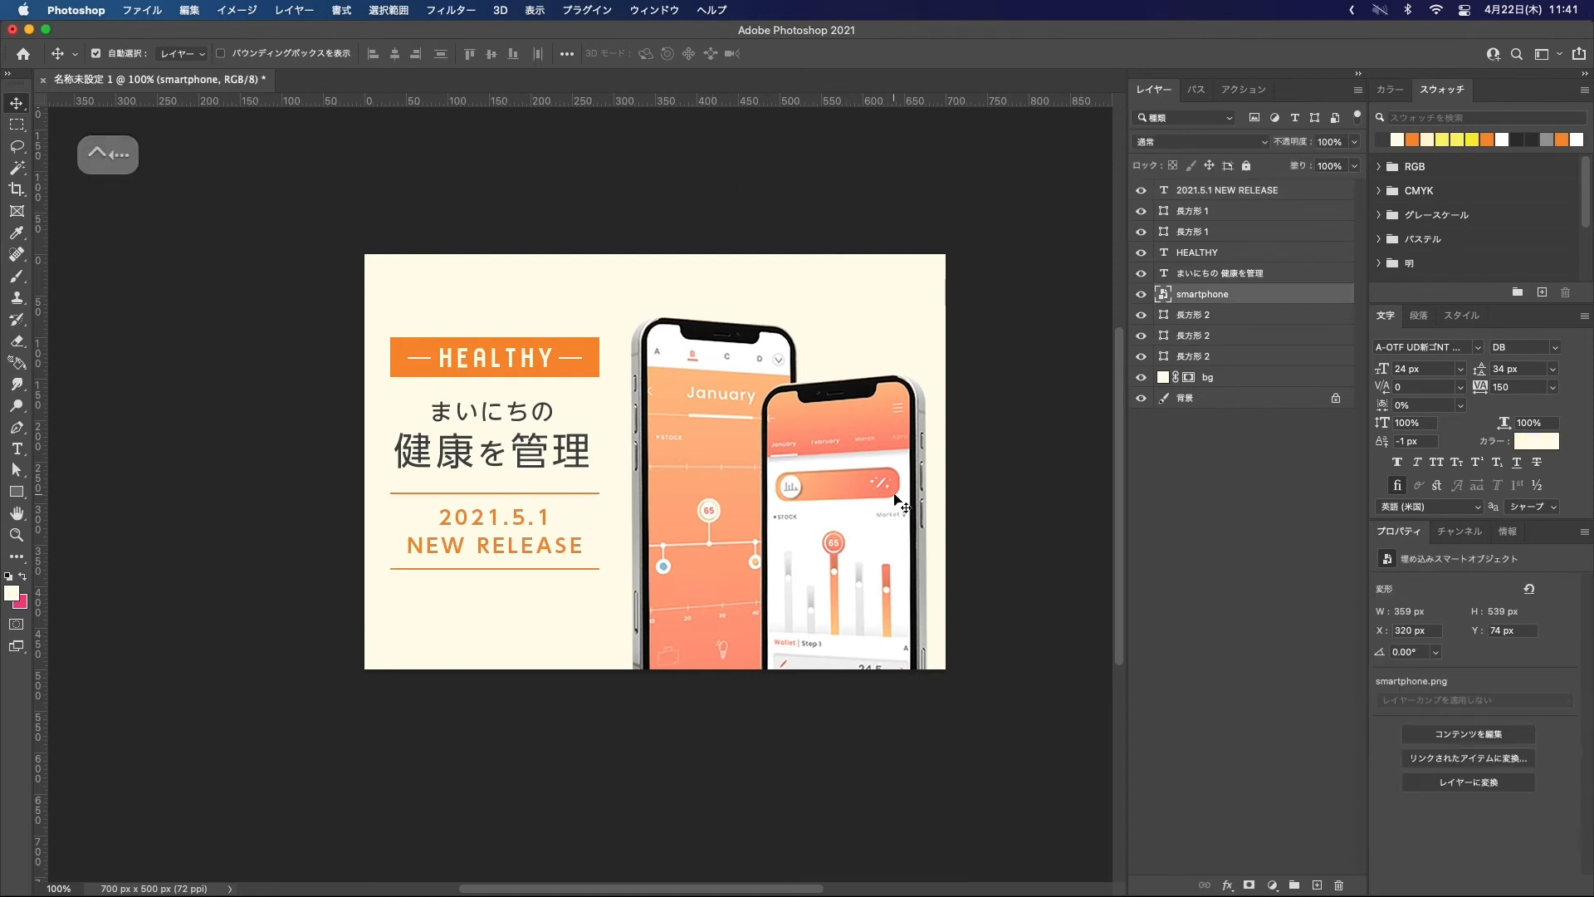
pyautogui.press('super+t')
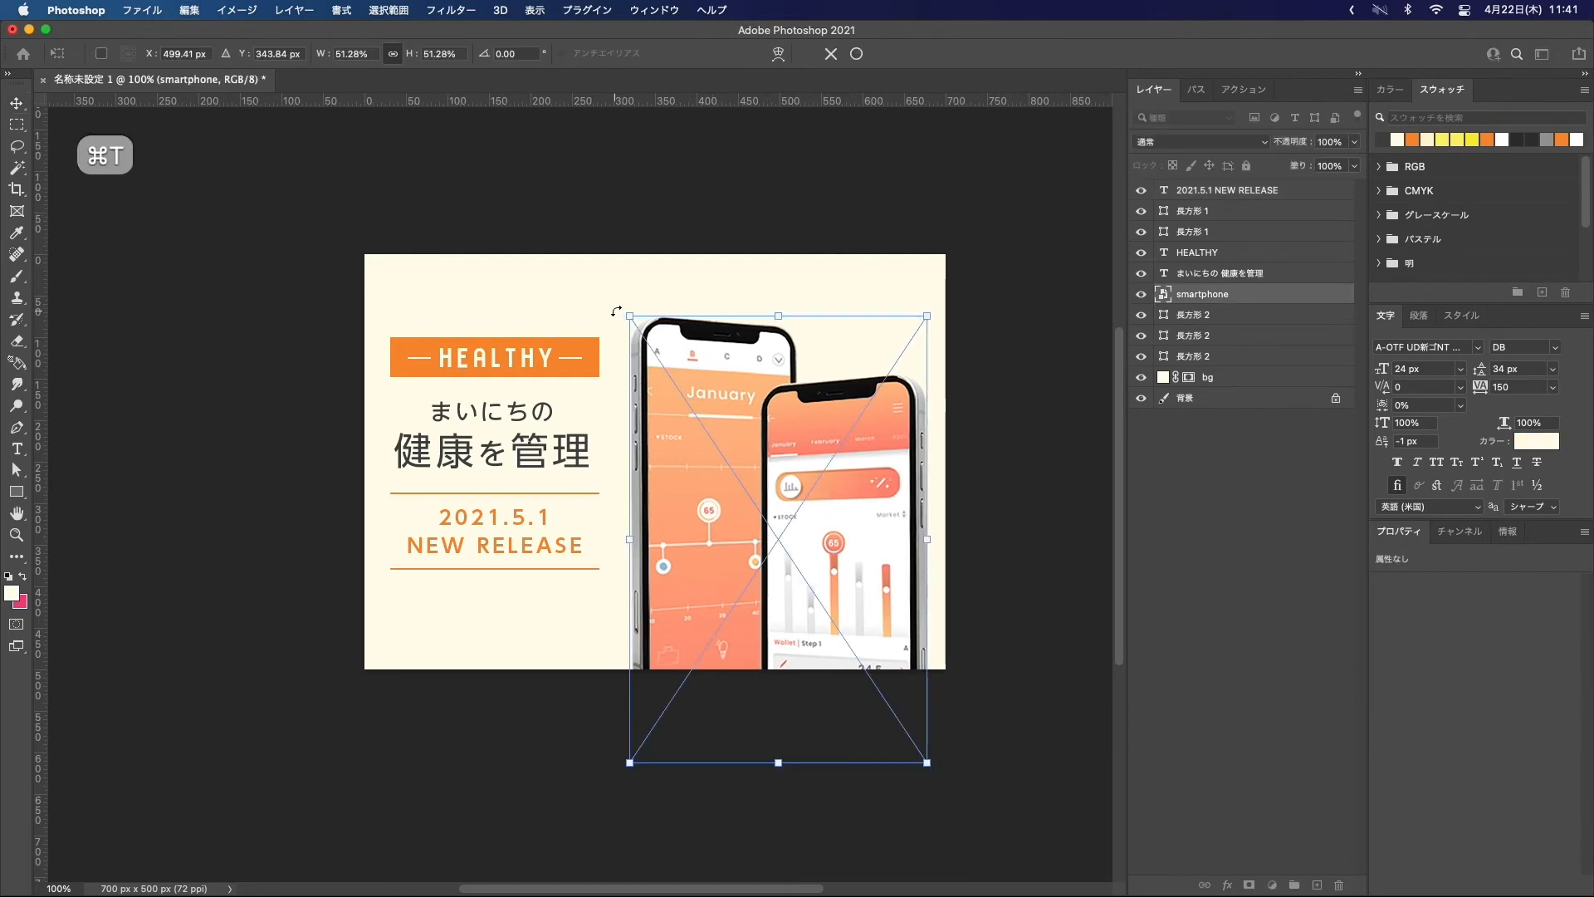
pyautogui.moveTo(630, 316); pyautogui.dragTo(636, 326)
pyautogui.moveTo(856, 421); pyautogui.dragTo(856, 407)
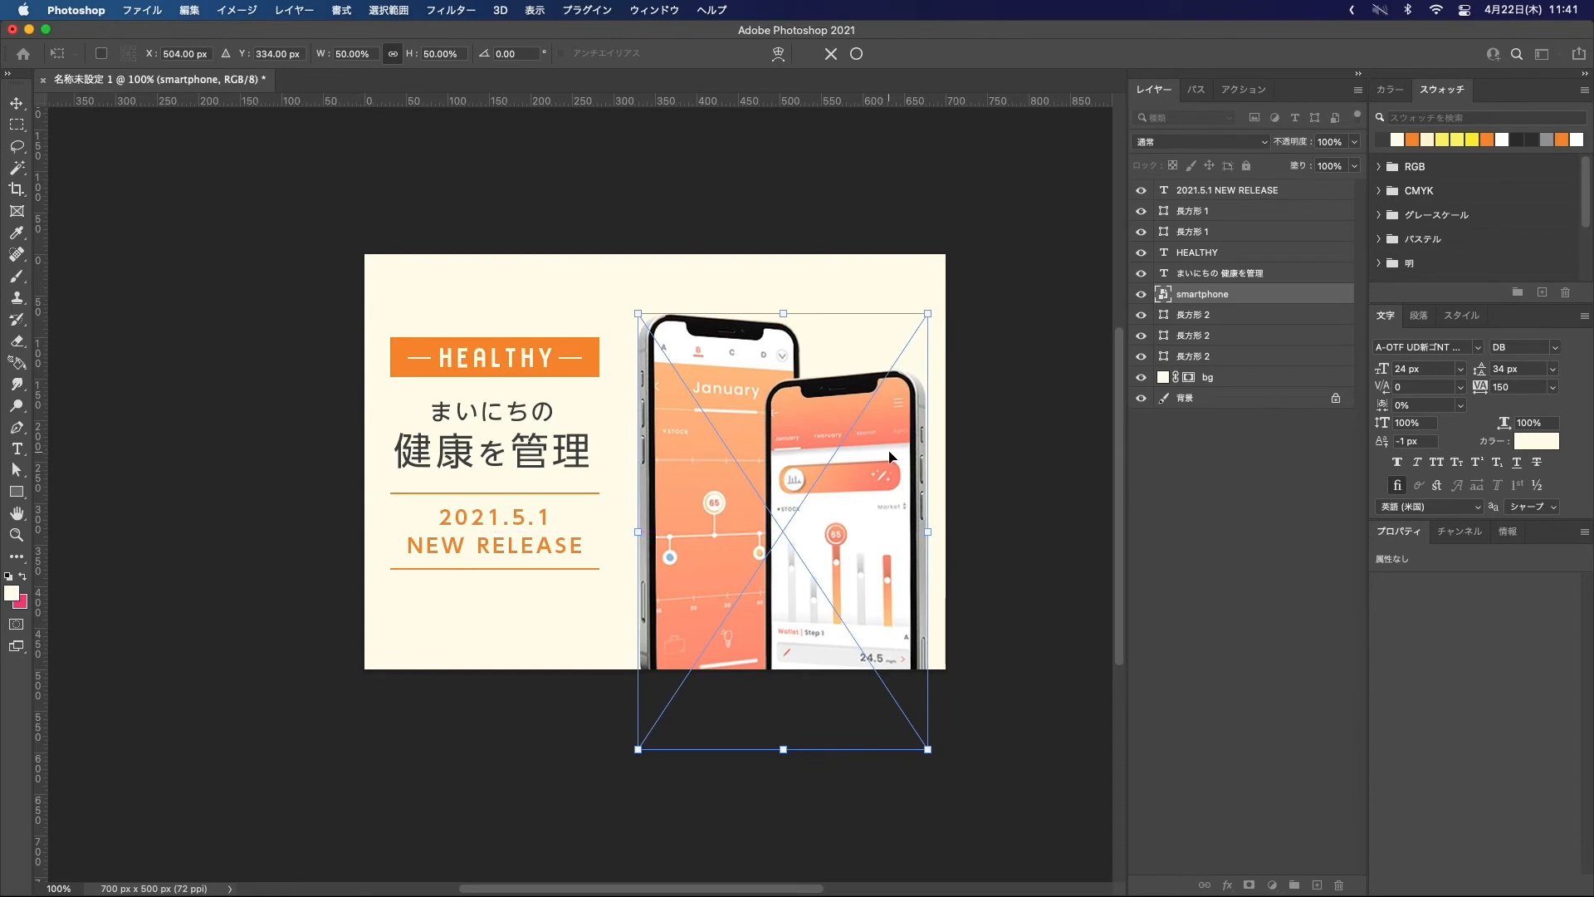
pyautogui.press('Return')
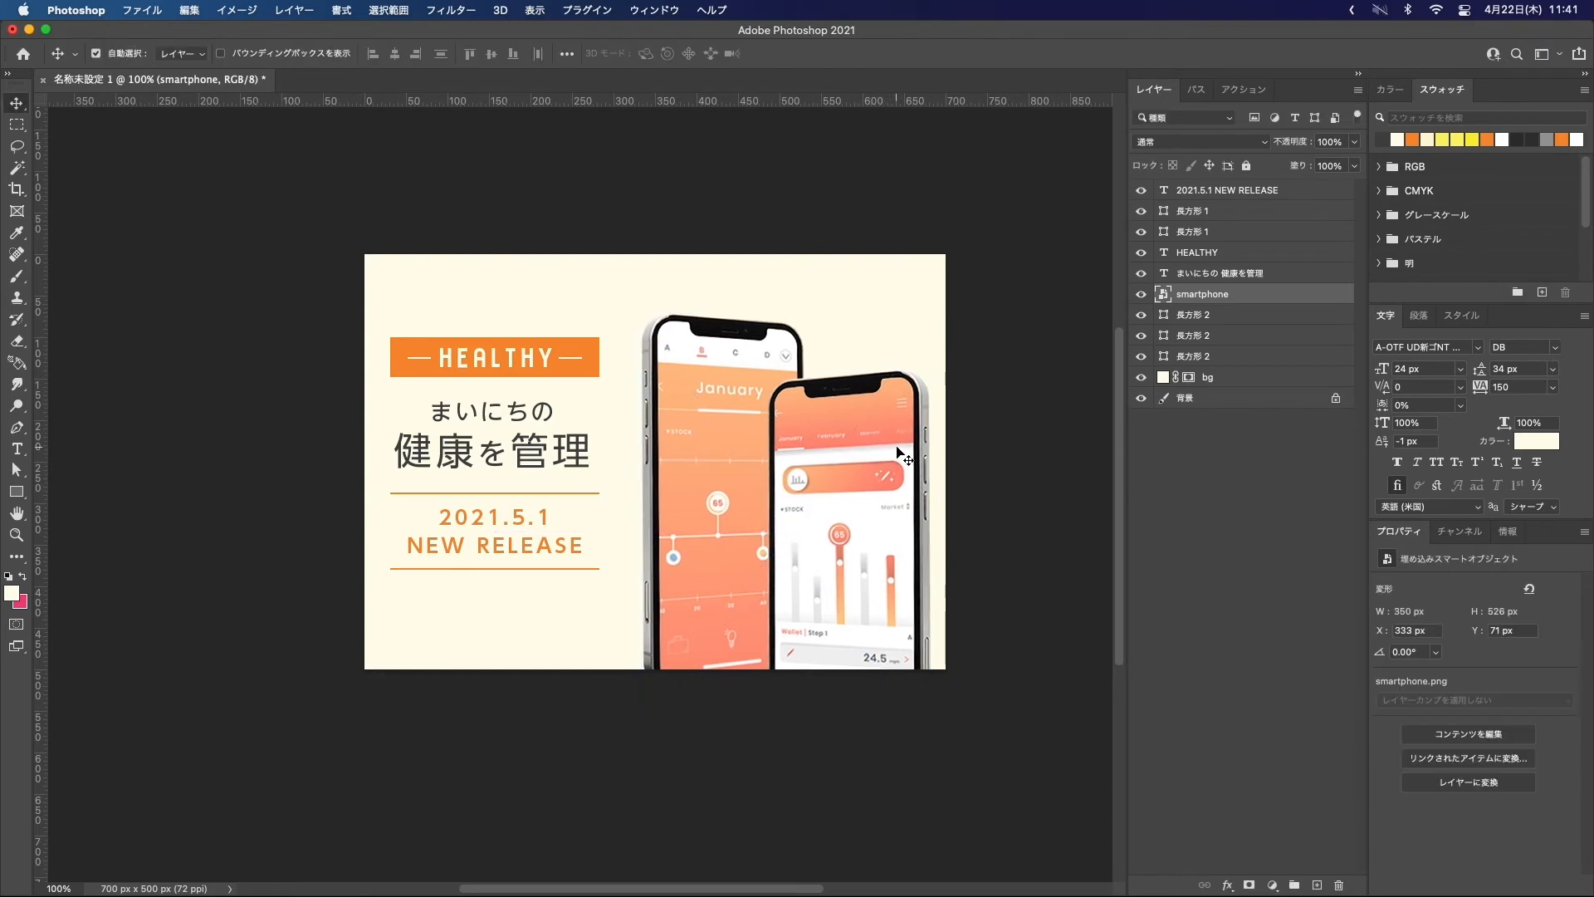
# Step: Shift all the text, lines and the orange band slightly right and down, and move the smartphone image to X 335 px, Y 74 px
pyautogui.moveTo(584, 700); pyautogui.dragTo(363, 318)
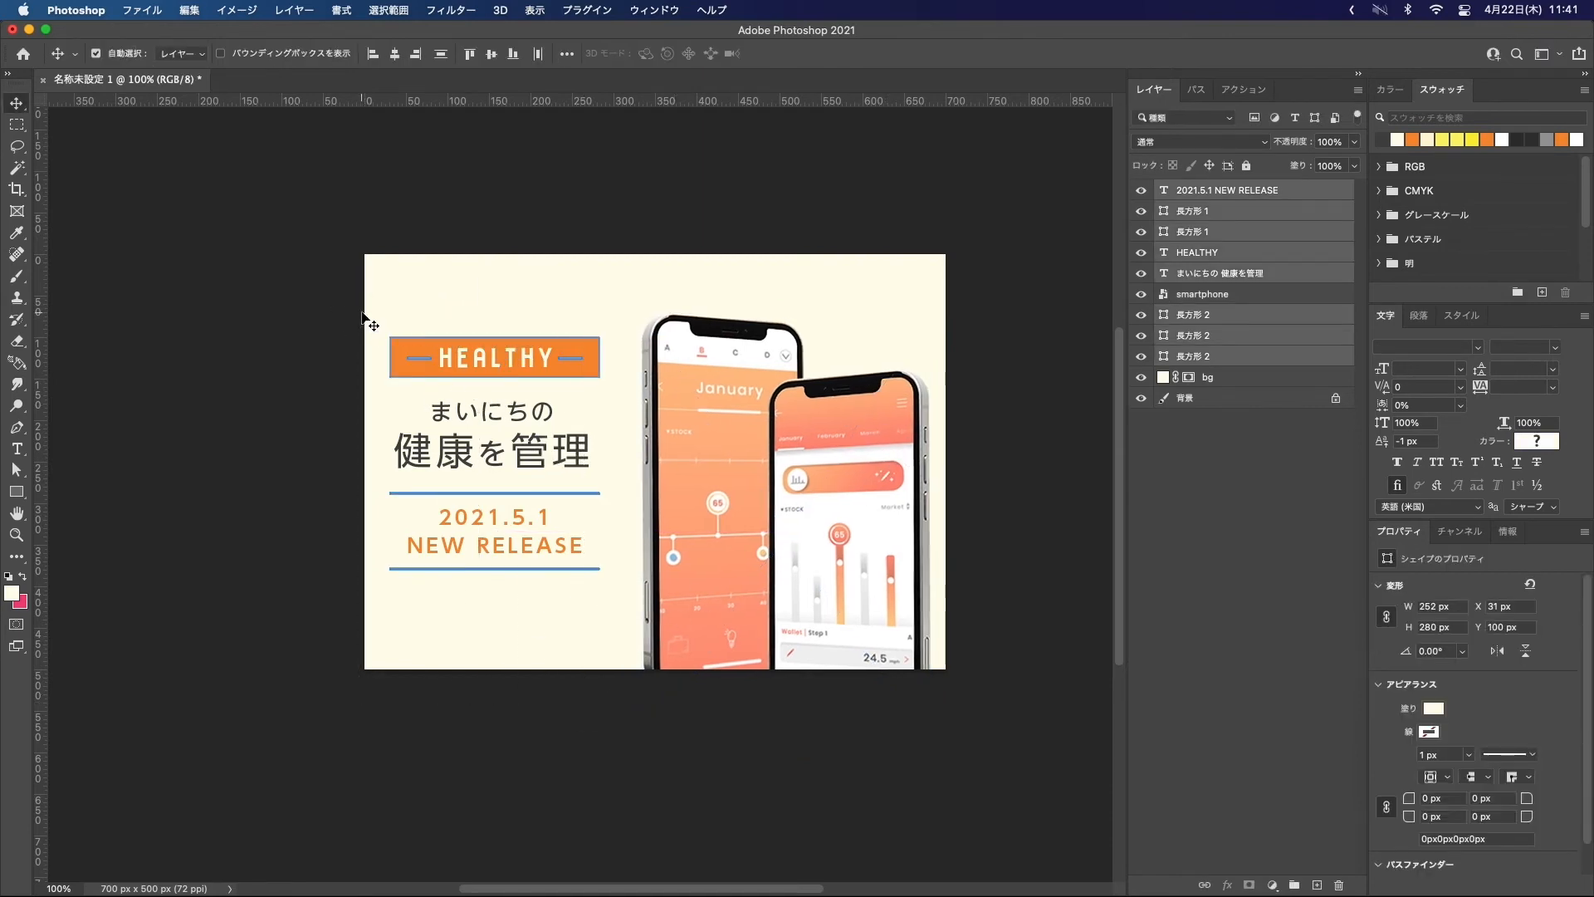
pyautogui.hotkey('shift', 'Right')
pyautogui.hotkey('shift', 'Down')
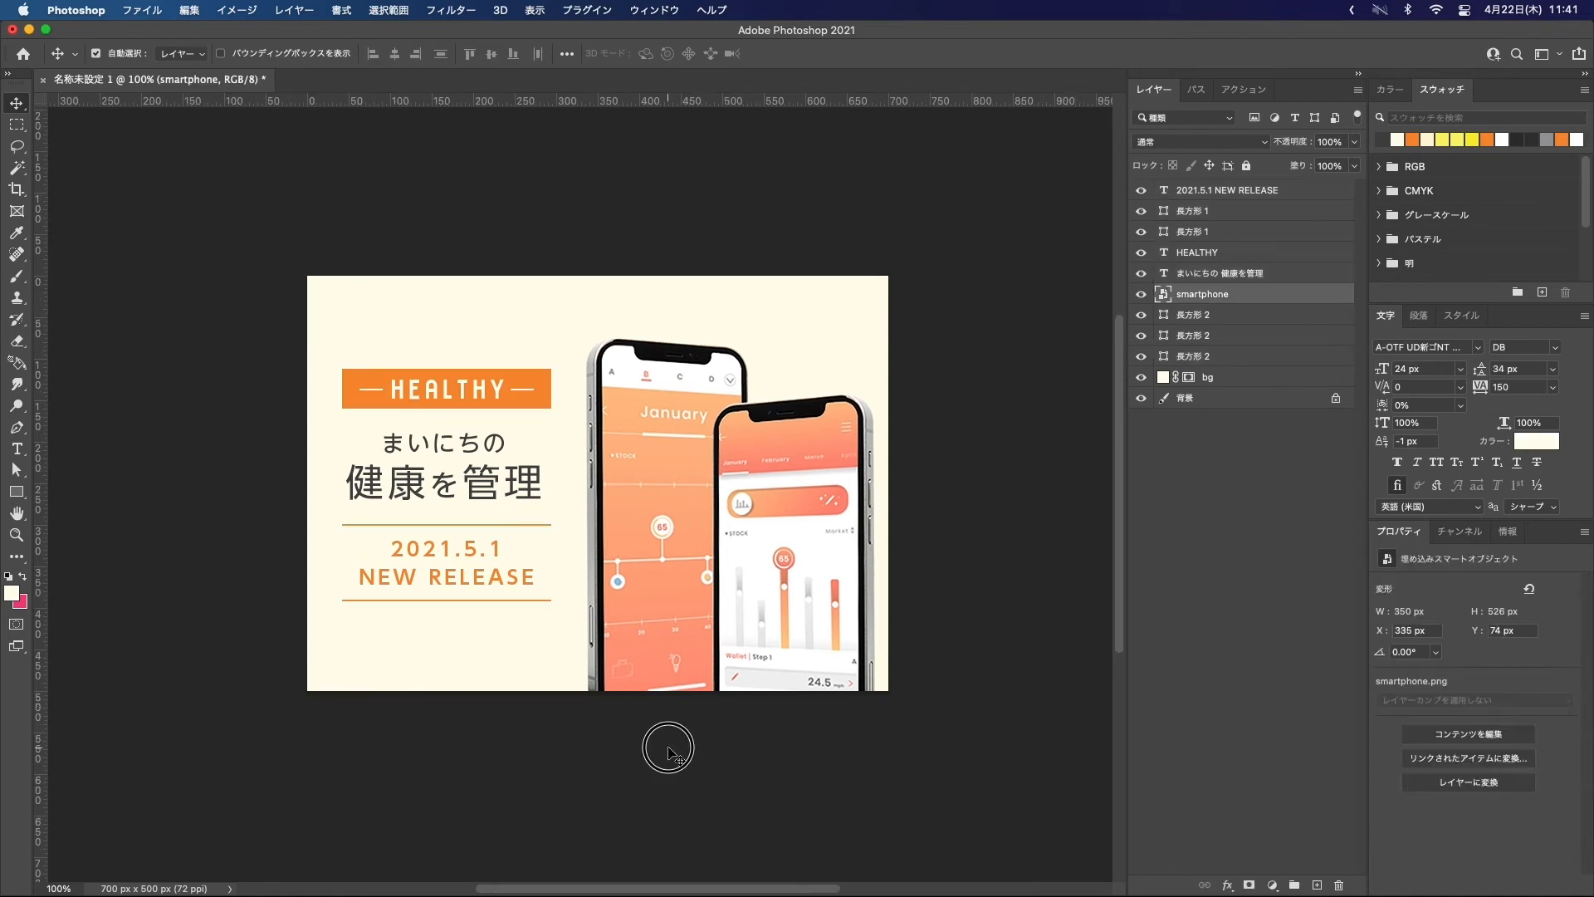
pyautogui.click(666, 748)
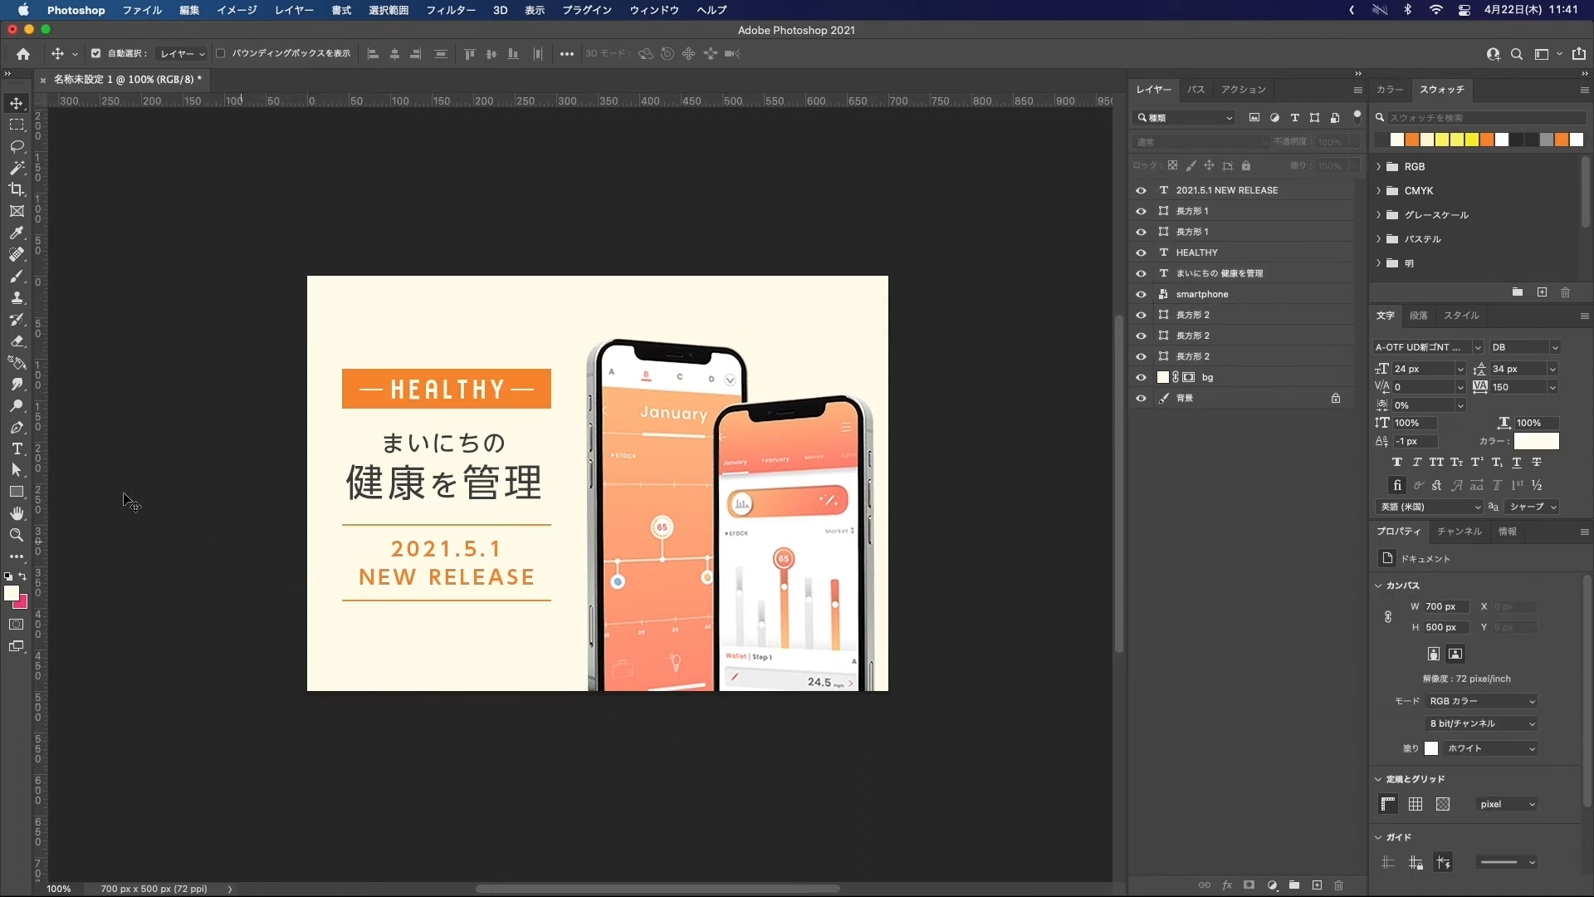
# Step: Draw an orange circle about 192 px in diameter overlapping the banner's lower-left corner with the Ellipse tool
pyautogui.moveTo(20, 488); pyautogui.dragTo(81, 508)
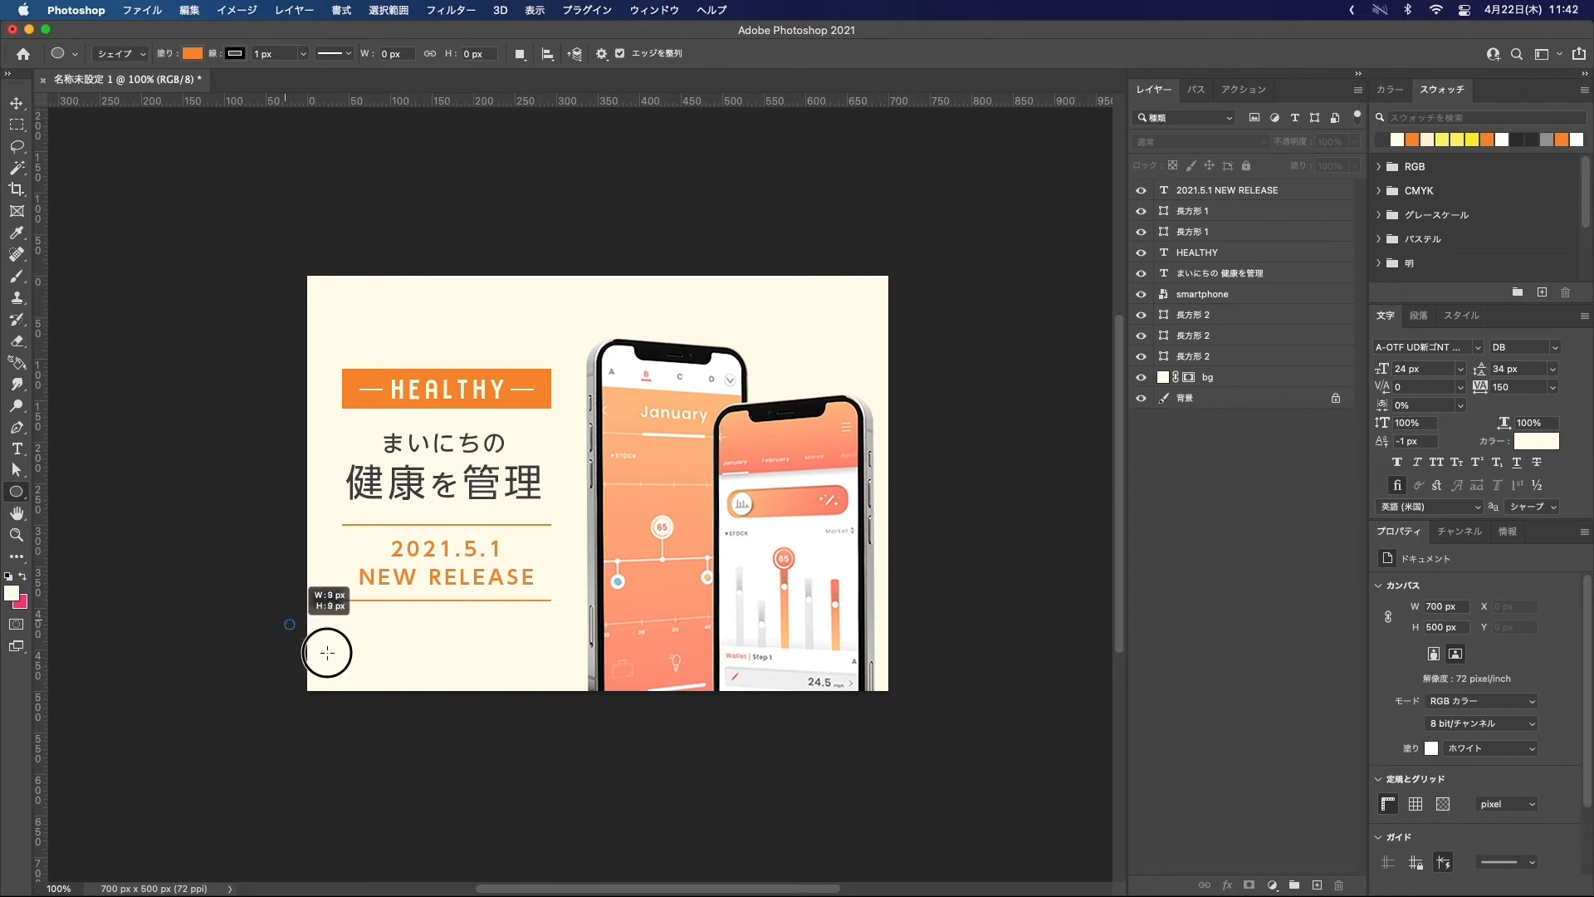
pyautogui.moveTo(327, 652); pyautogui.dragTo(477, 778)
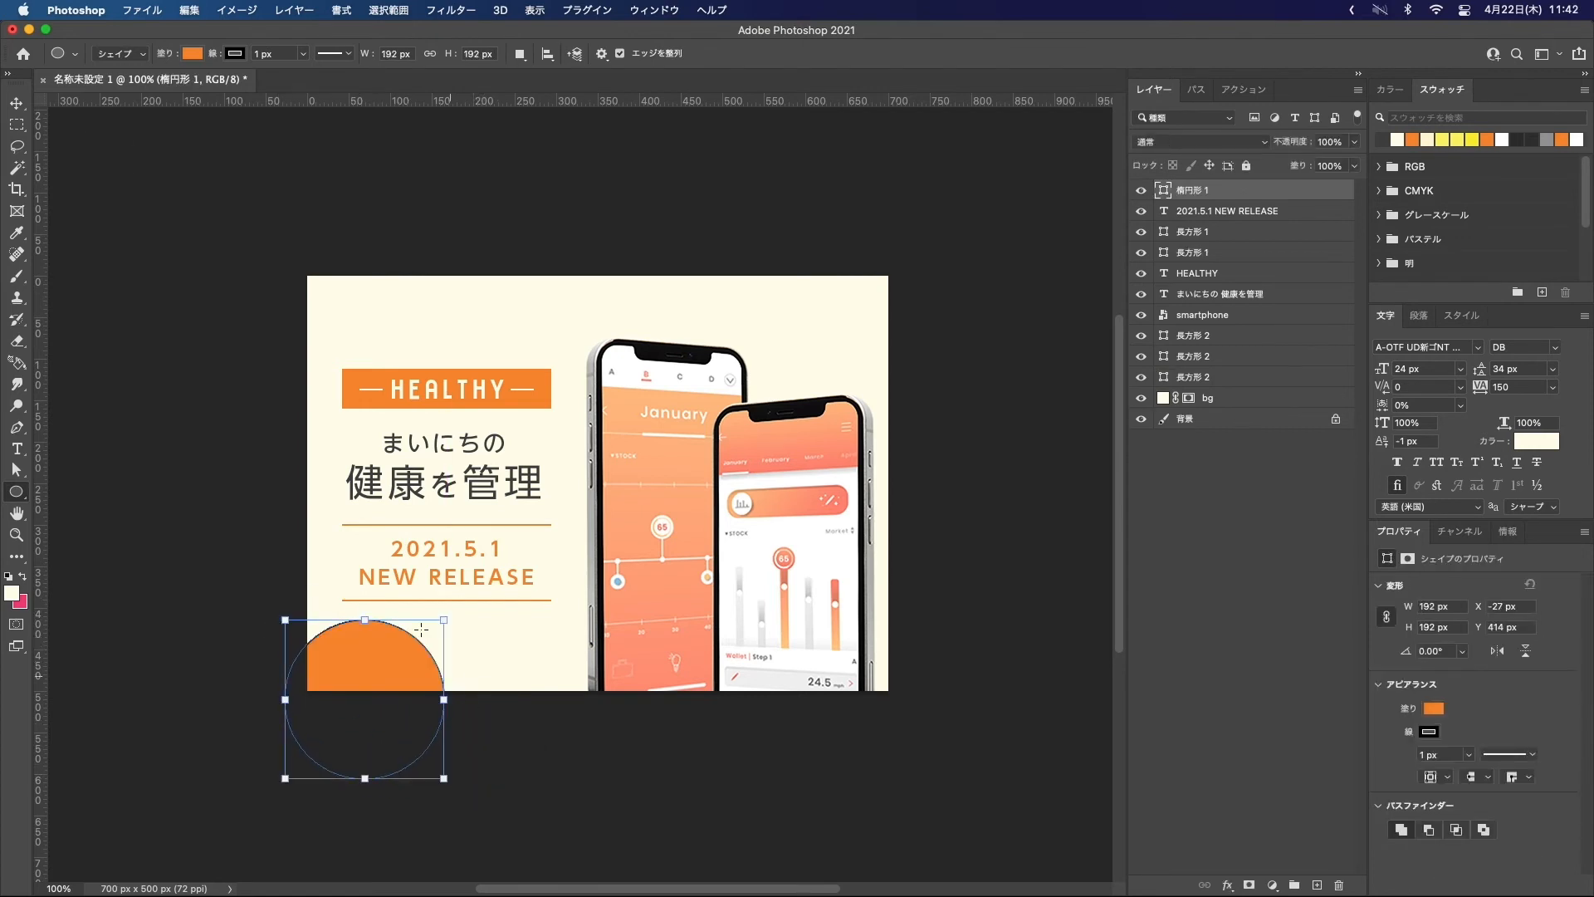
# Step: Remove the circle's stroke and move the circle to about X -49 px, Y 410 px
pyautogui.click(18, 105)
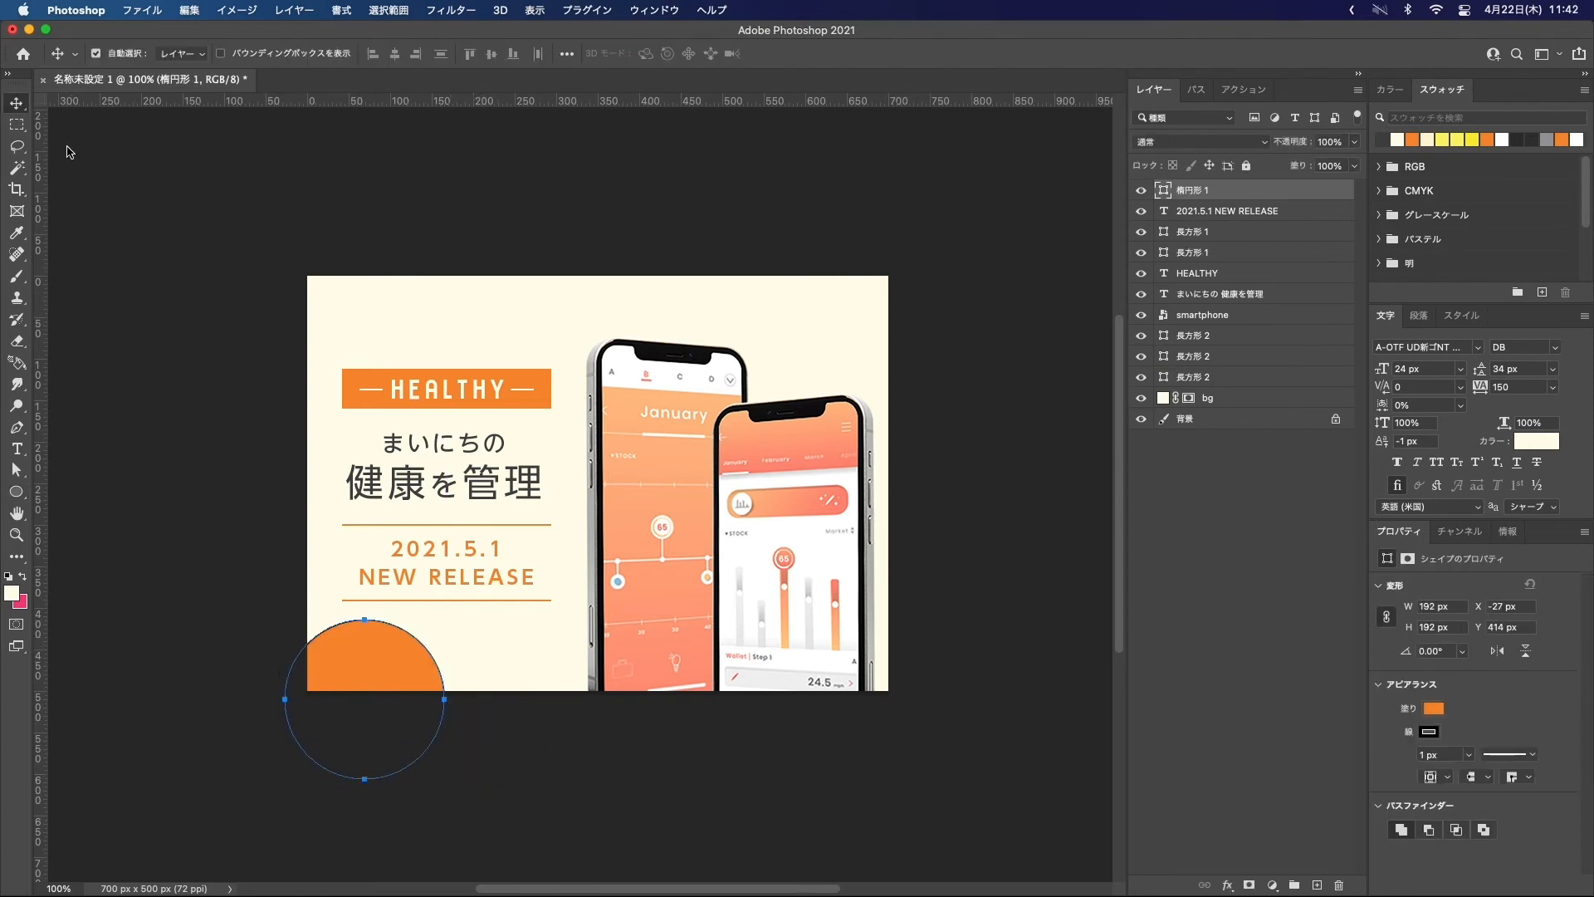
pyautogui.click(1429, 731)
pyautogui.click(473, 736)
pyautogui.moveTo(375, 659); pyautogui.dragTo(356, 655)
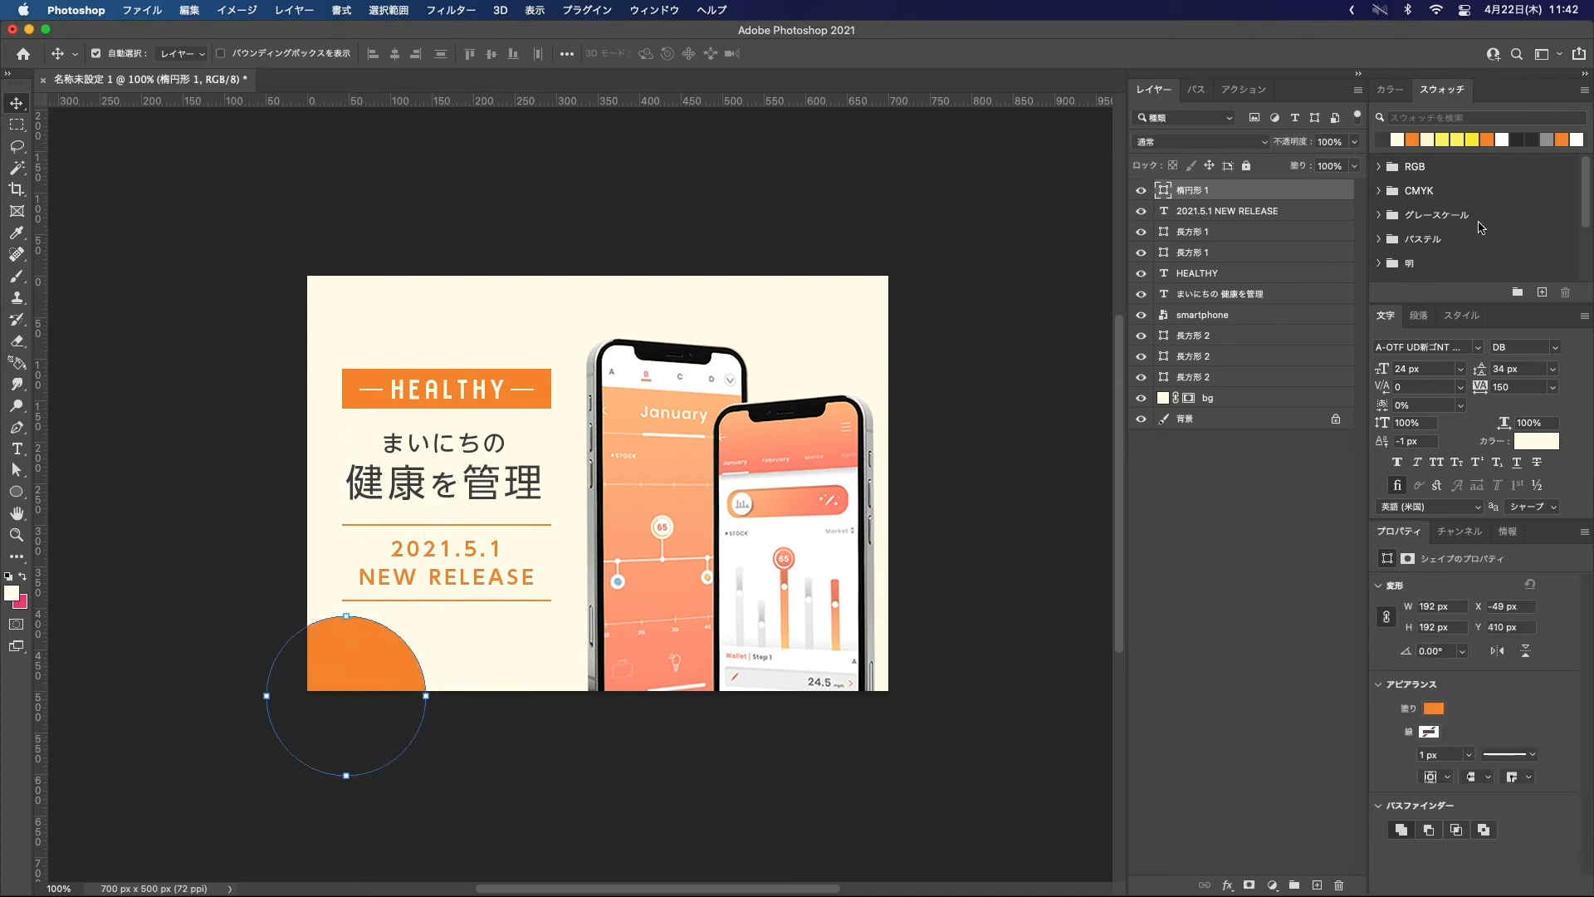
# Step: Change the circle's fill color to yellow #fbf36c
pyautogui.doubleClick(1163, 190)
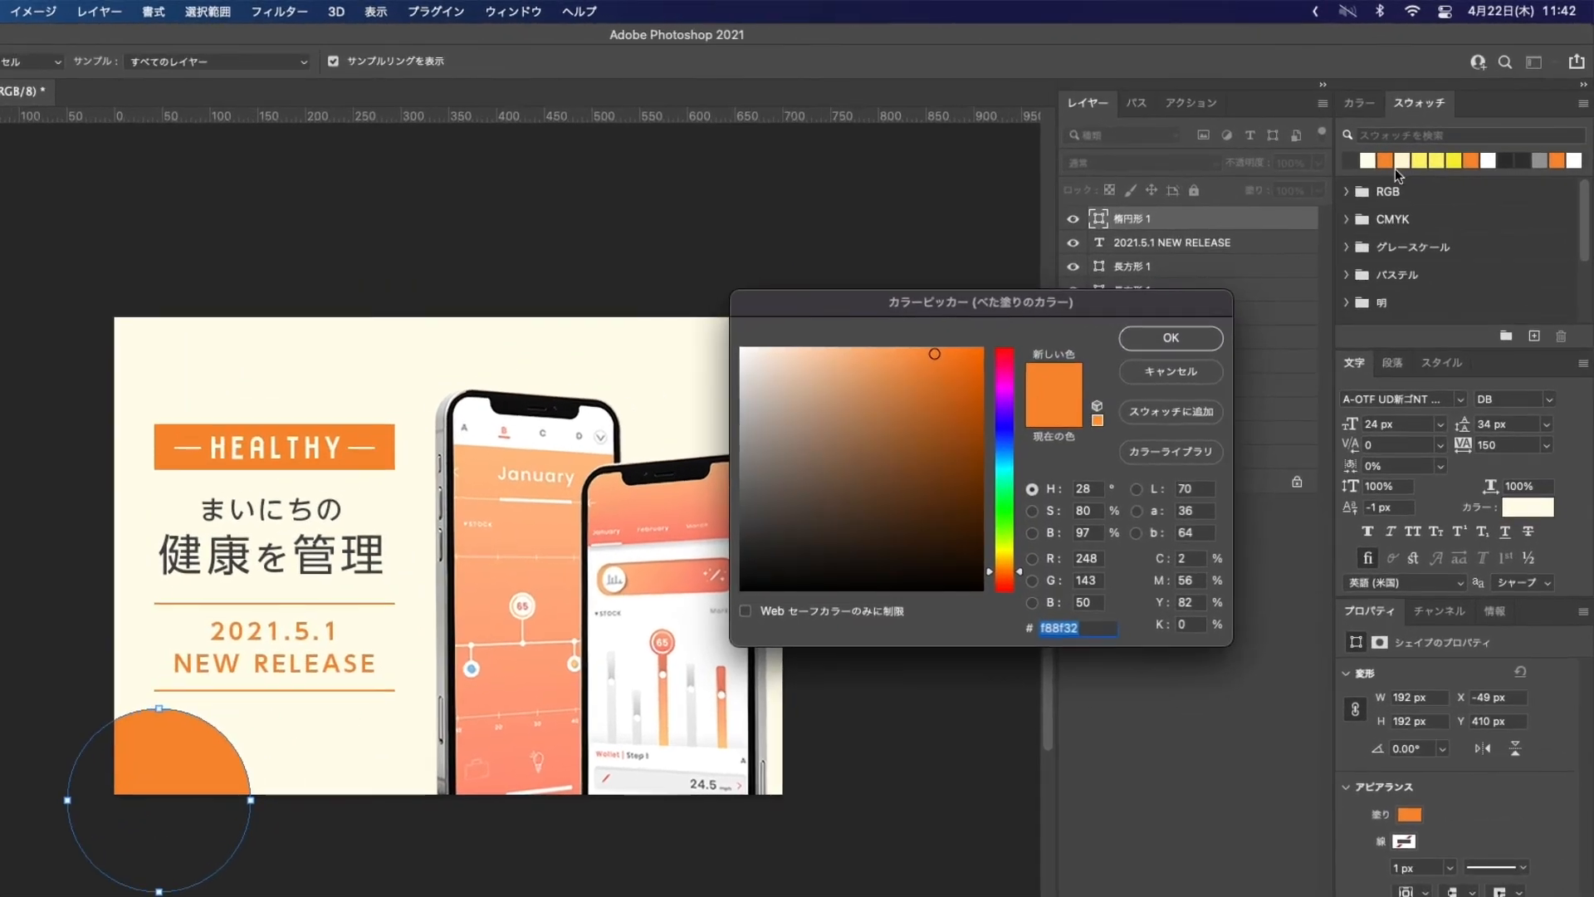
pyautogui.click(1367, 161)
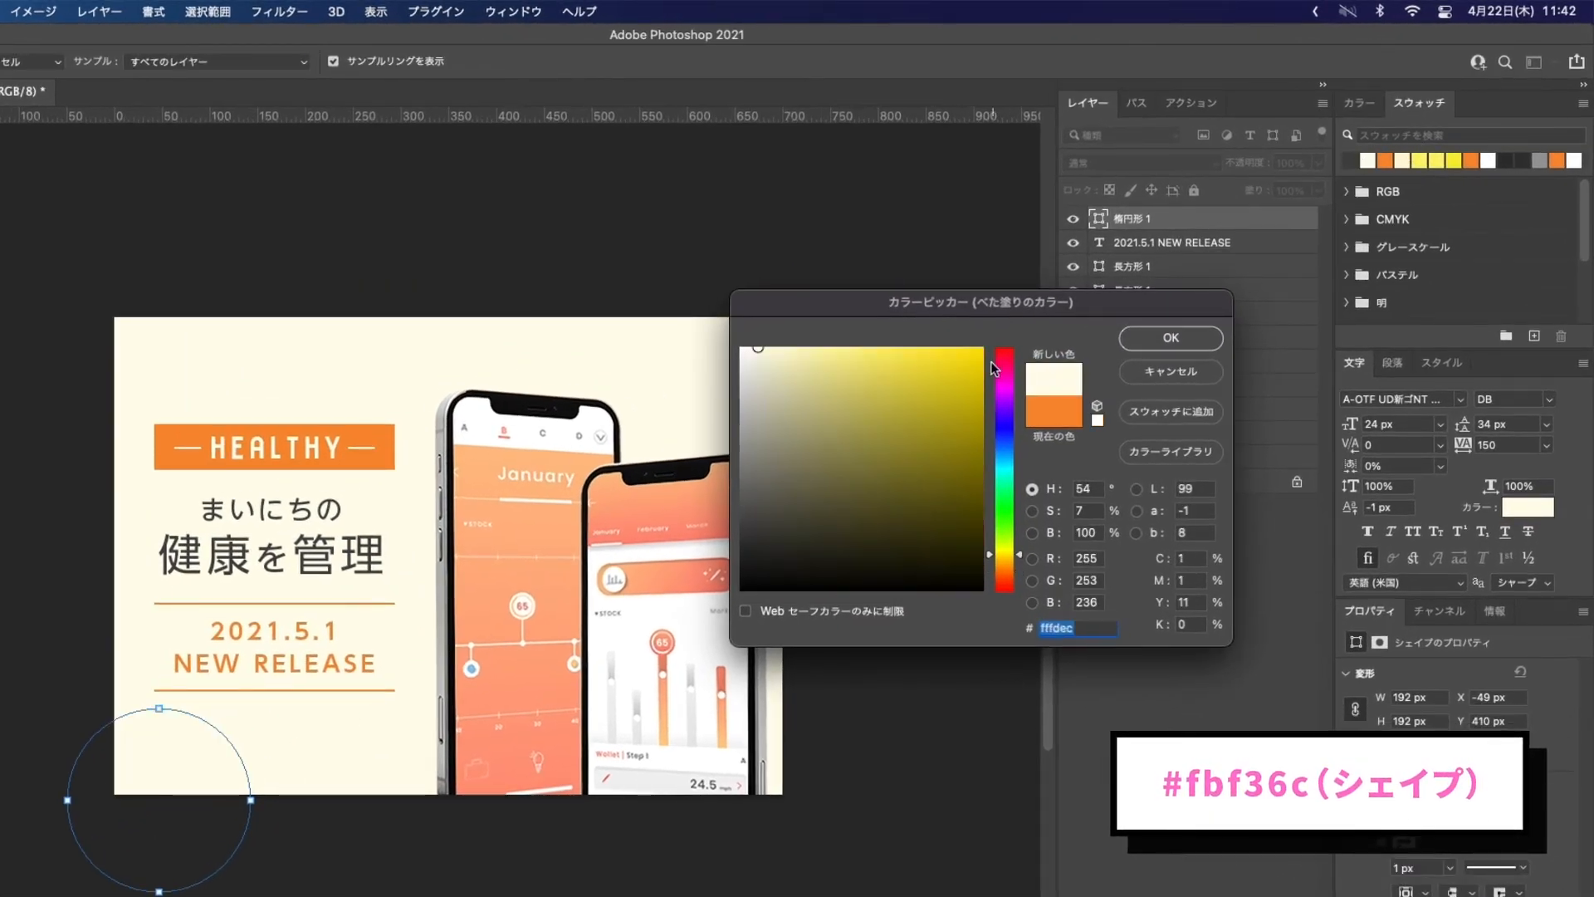
pyautogui.click(1428, 161)
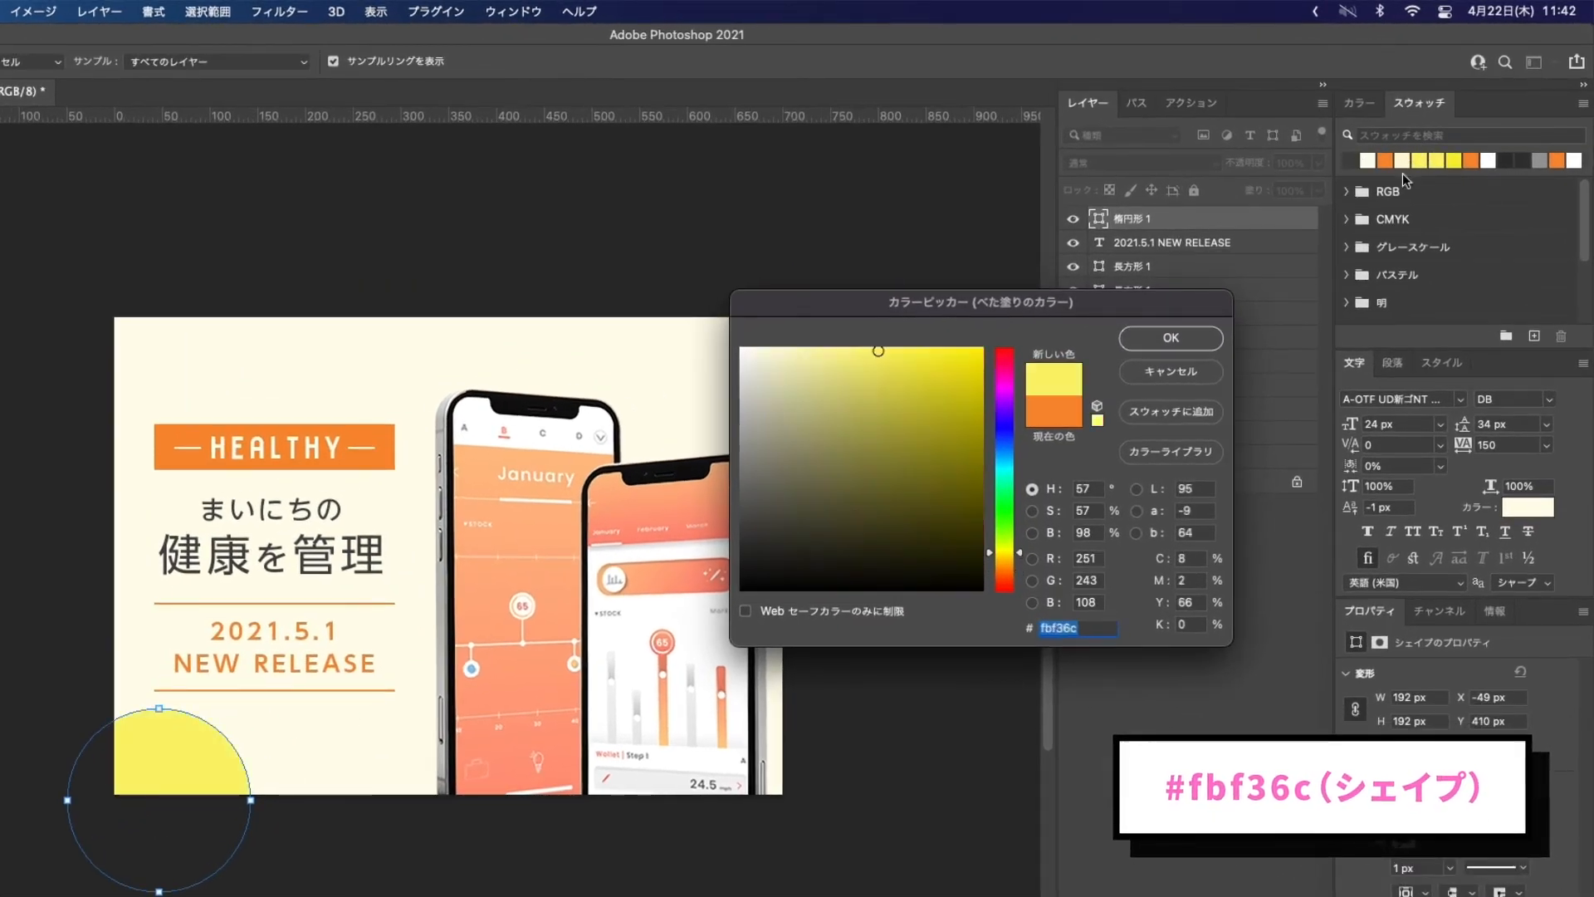
pyautogui.click(1188, 345)
pyautogui.click(273, 858)
# Step: Shift the circle to about X -45 px, Y 421 px and place its layer directly above the bg layer
pyautogui.moveTo(176, 746); pyautogui.dragTo(180, 757)
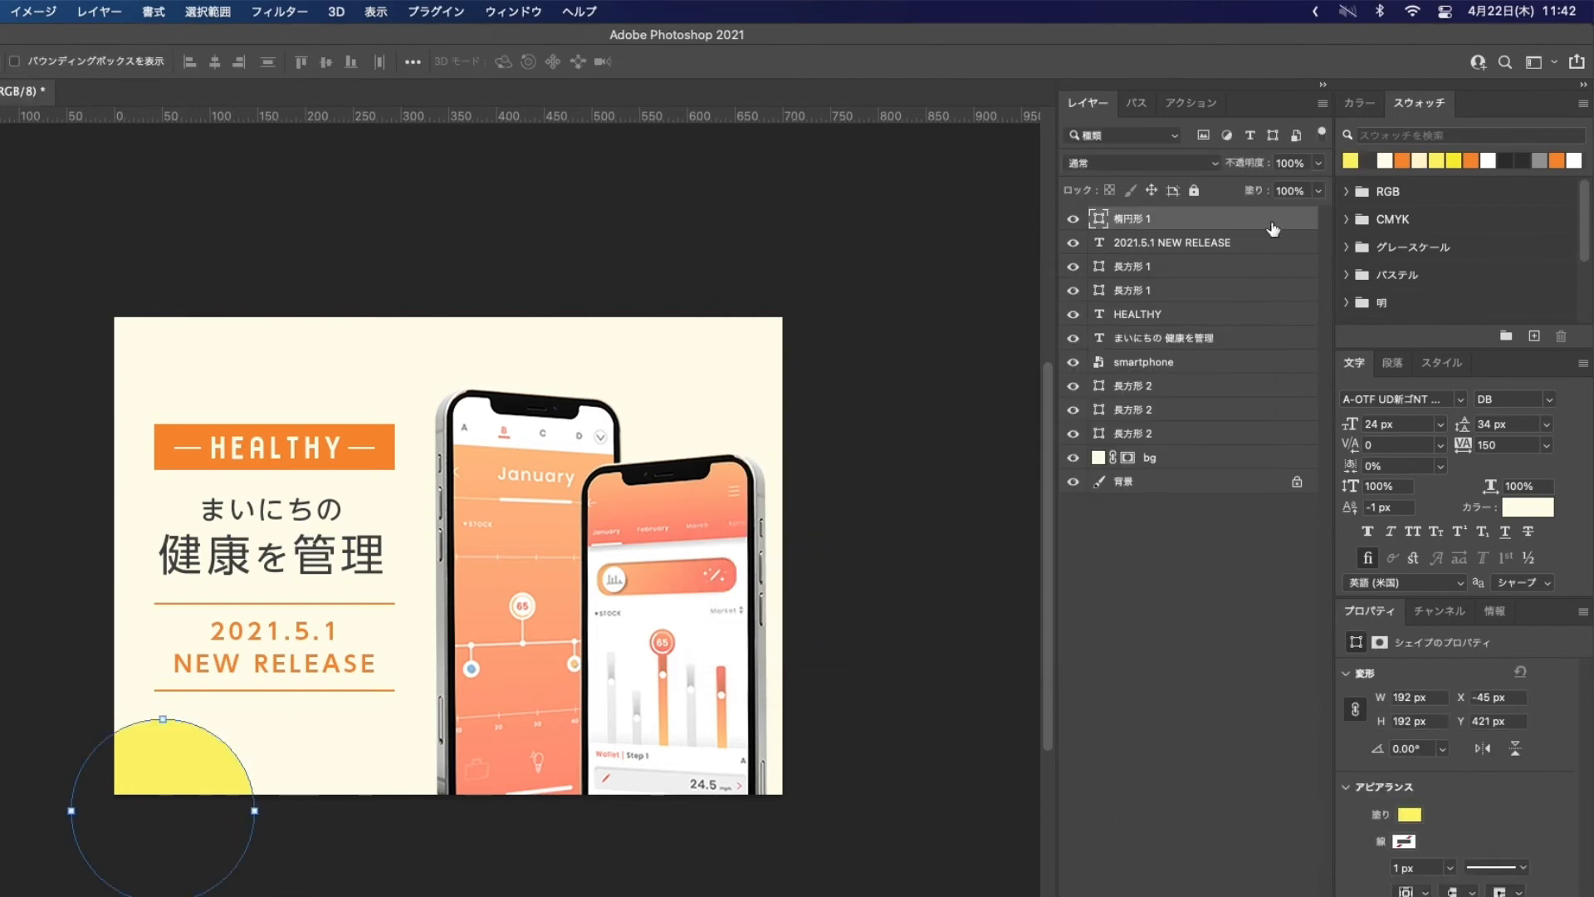
pyautogui.moveTo(1193, 222); pyautogui.dragTo(1202, 443)
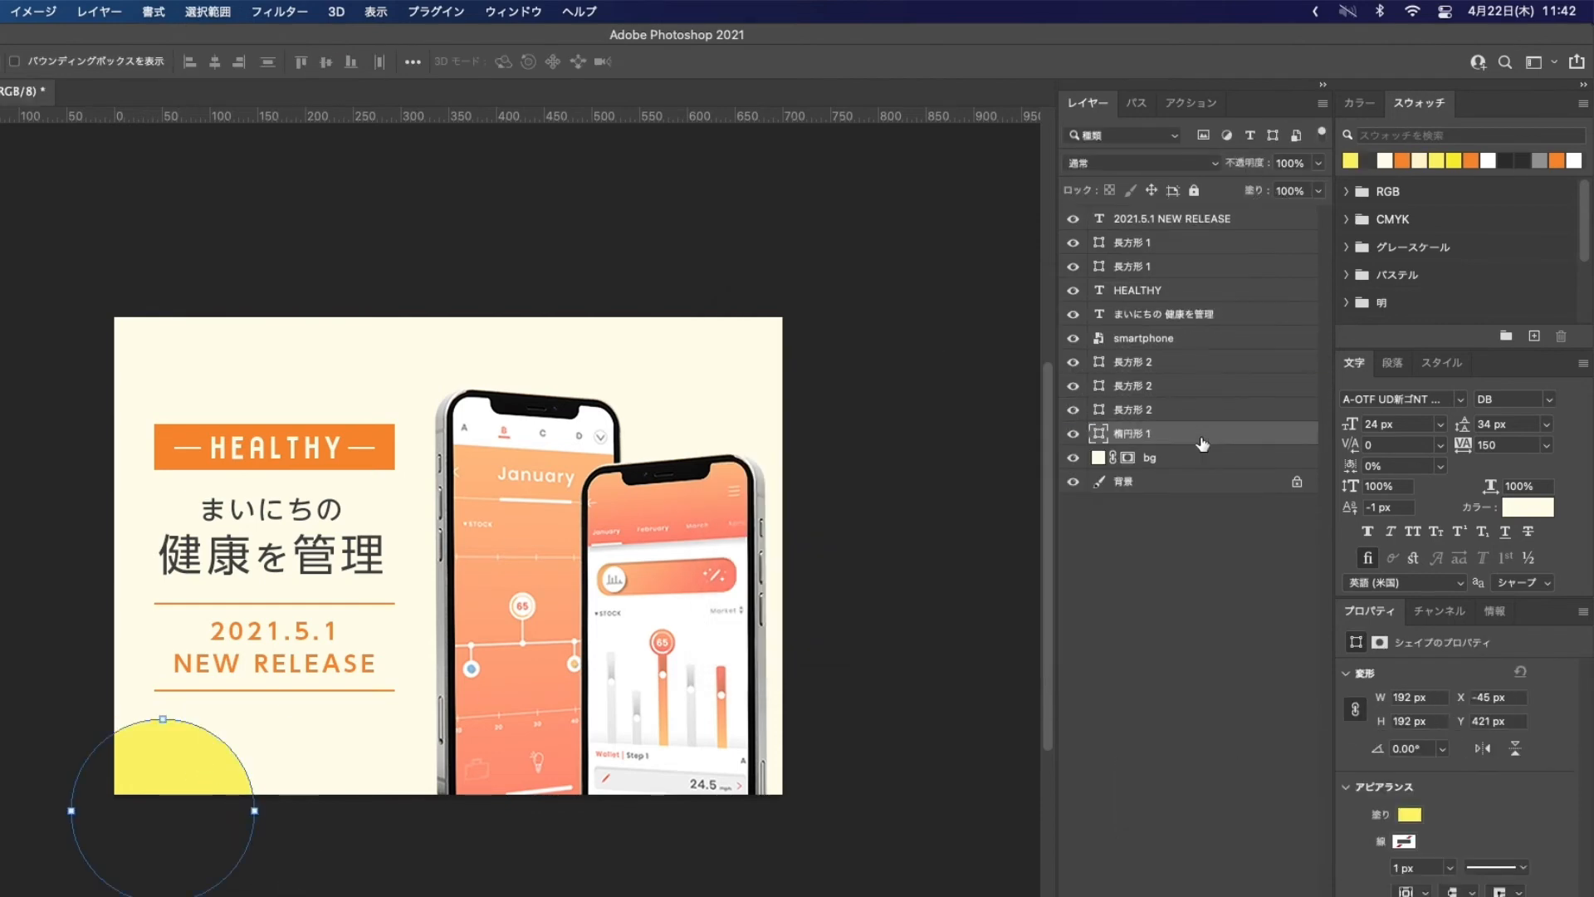
# Step: Give the circle a 70% Multiply yellow-to-pink gradient overlay and a 15% Linear Light dot pattern overlay, with layer opacity 40%
pyautogui.doubleClick(1270, 439)
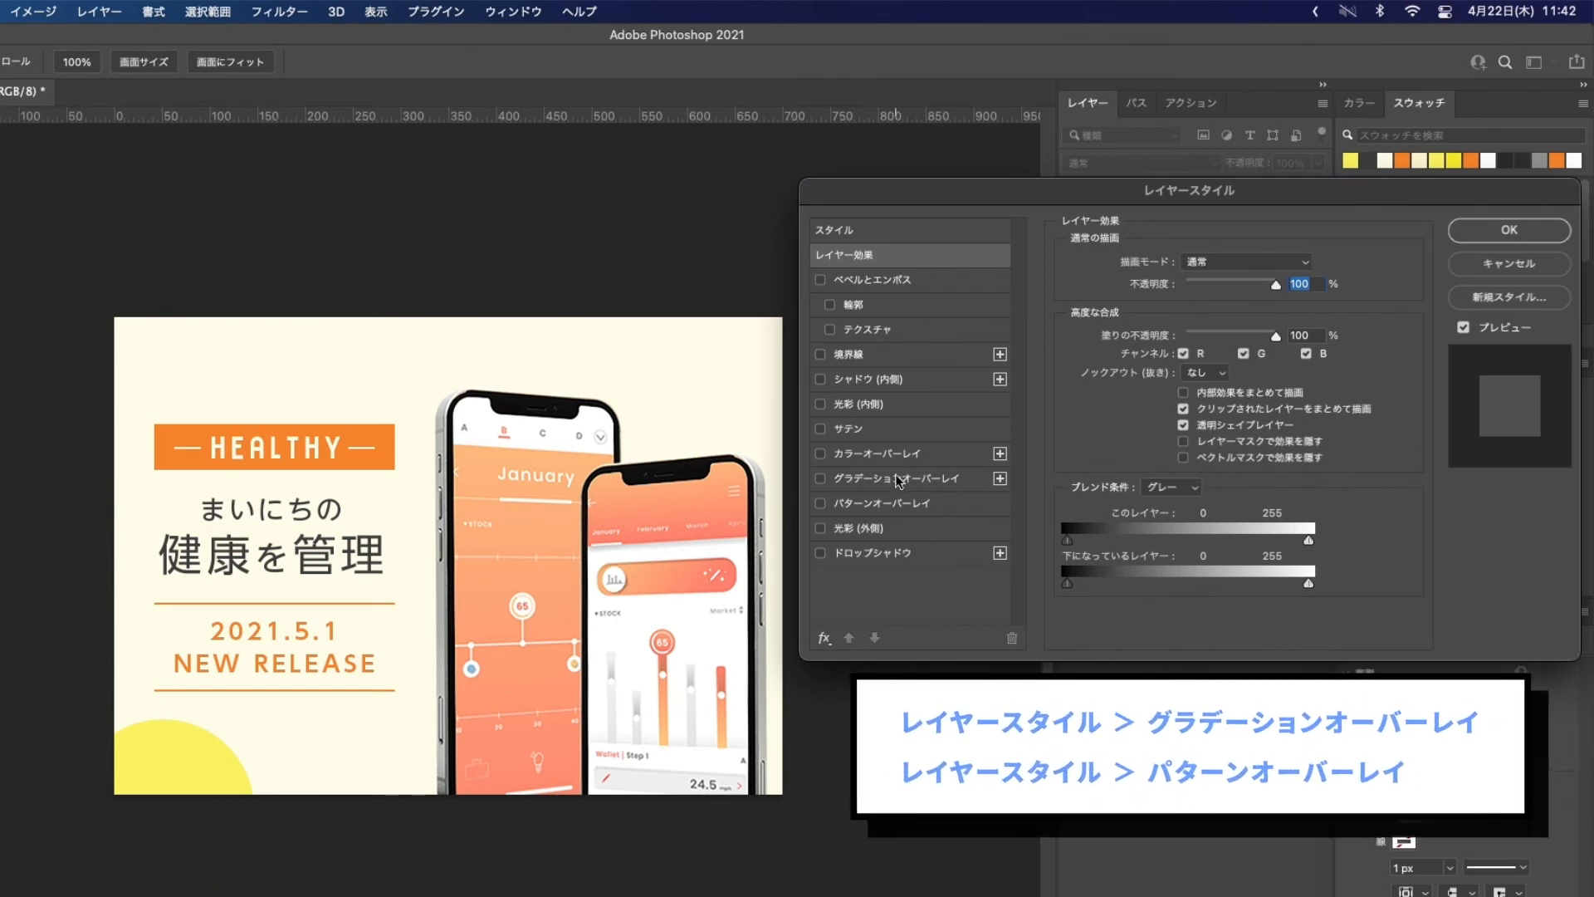
pyautogui.click(924, 471)
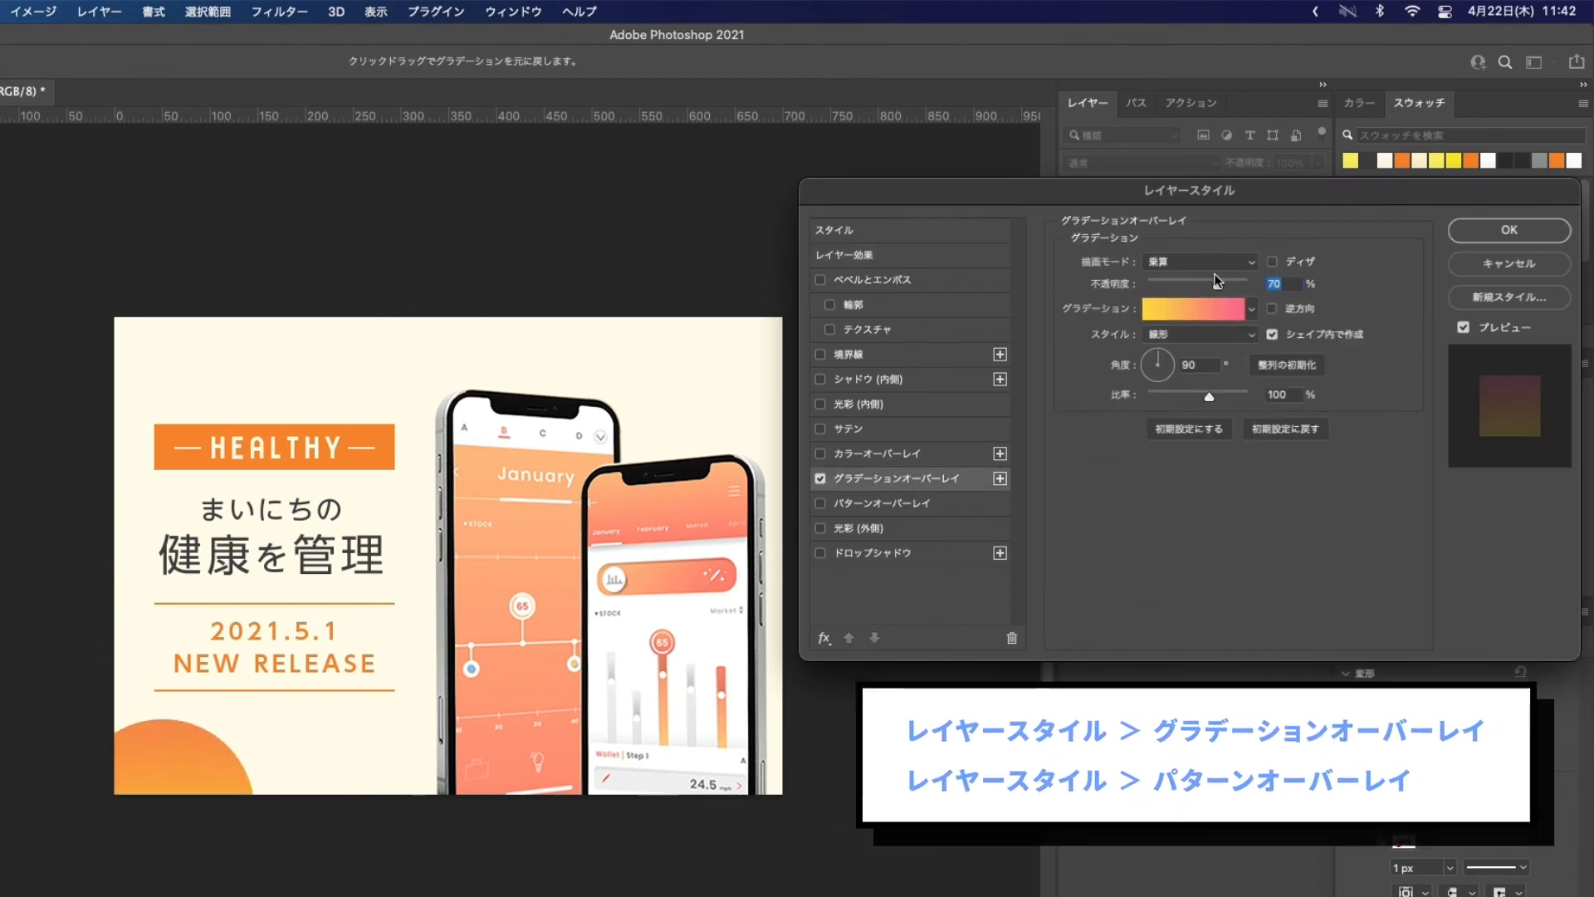
pyautogui.click(832, 504)
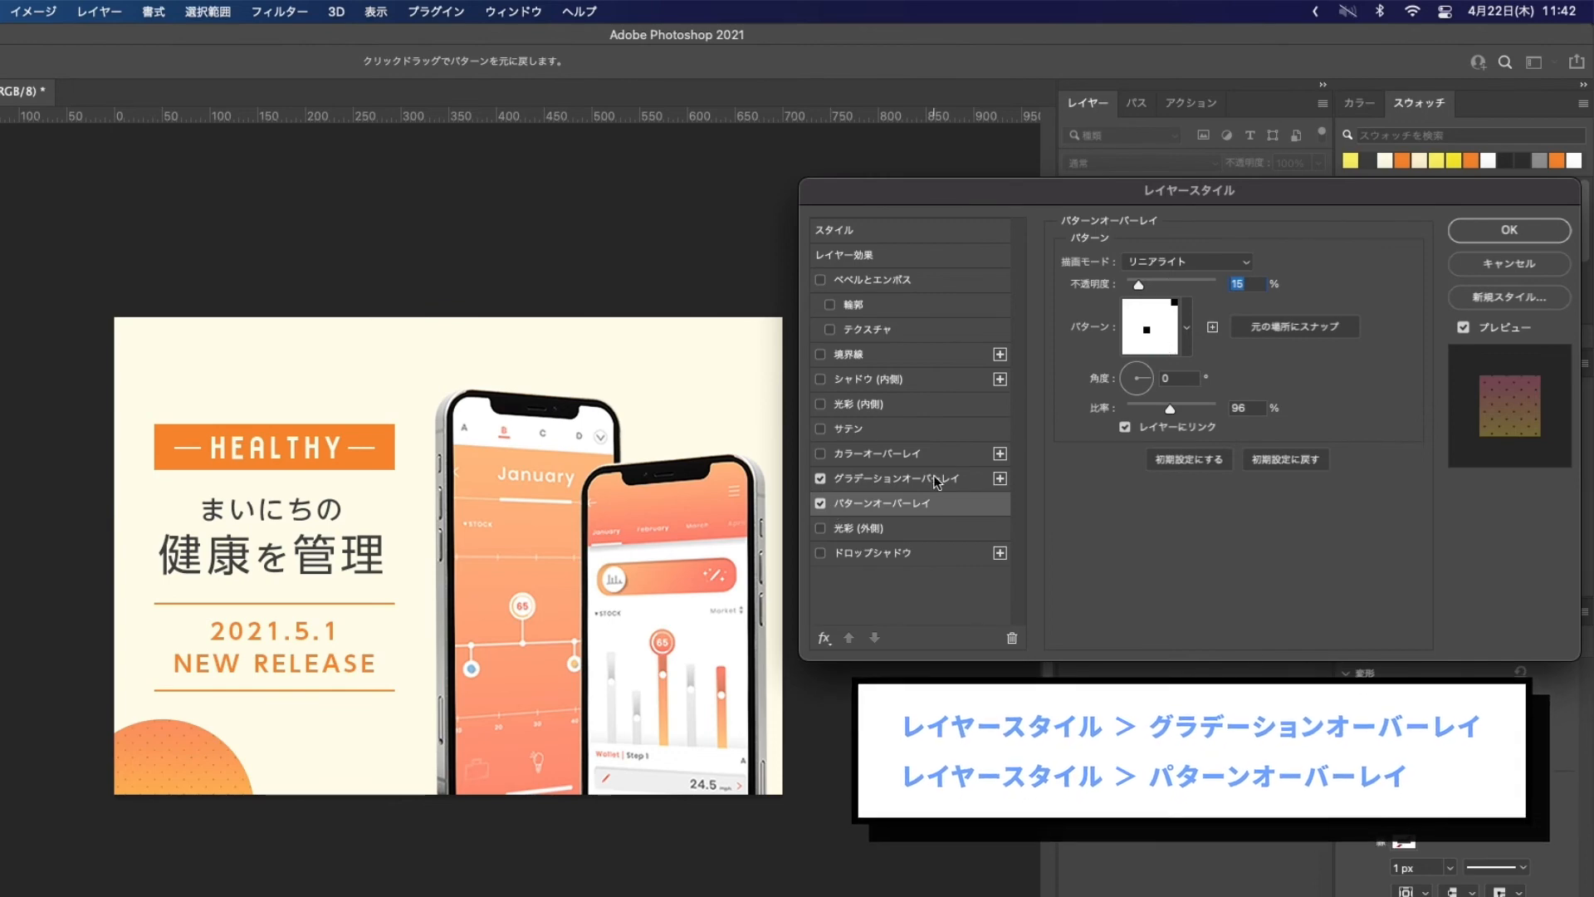
pyautogui.click(1191, 325)
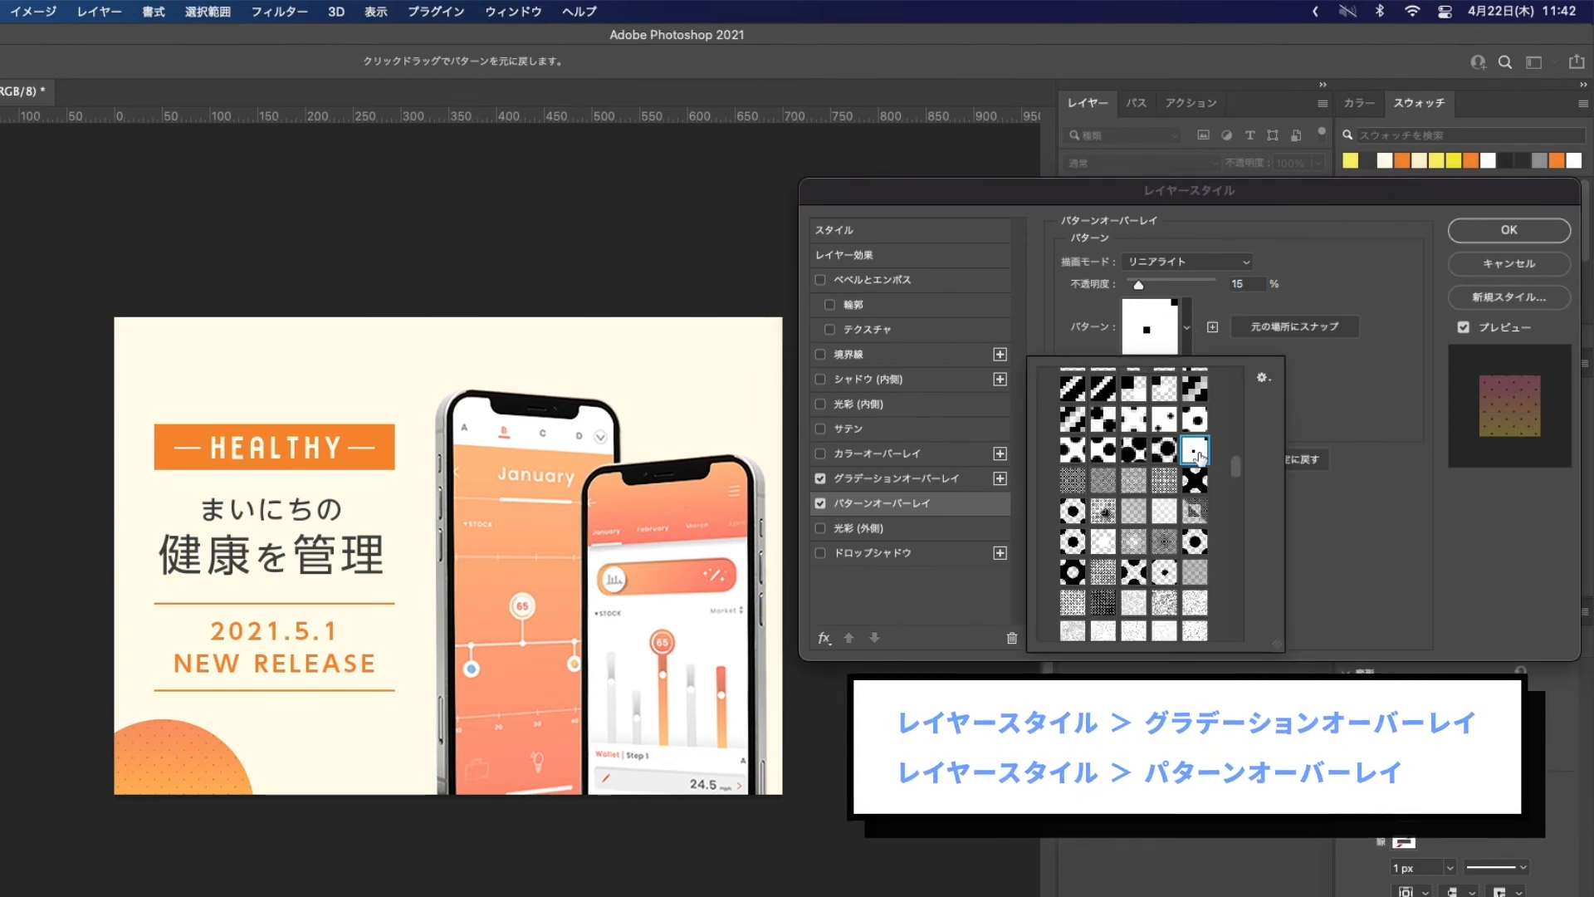
pyautogui.click(1185, 263)
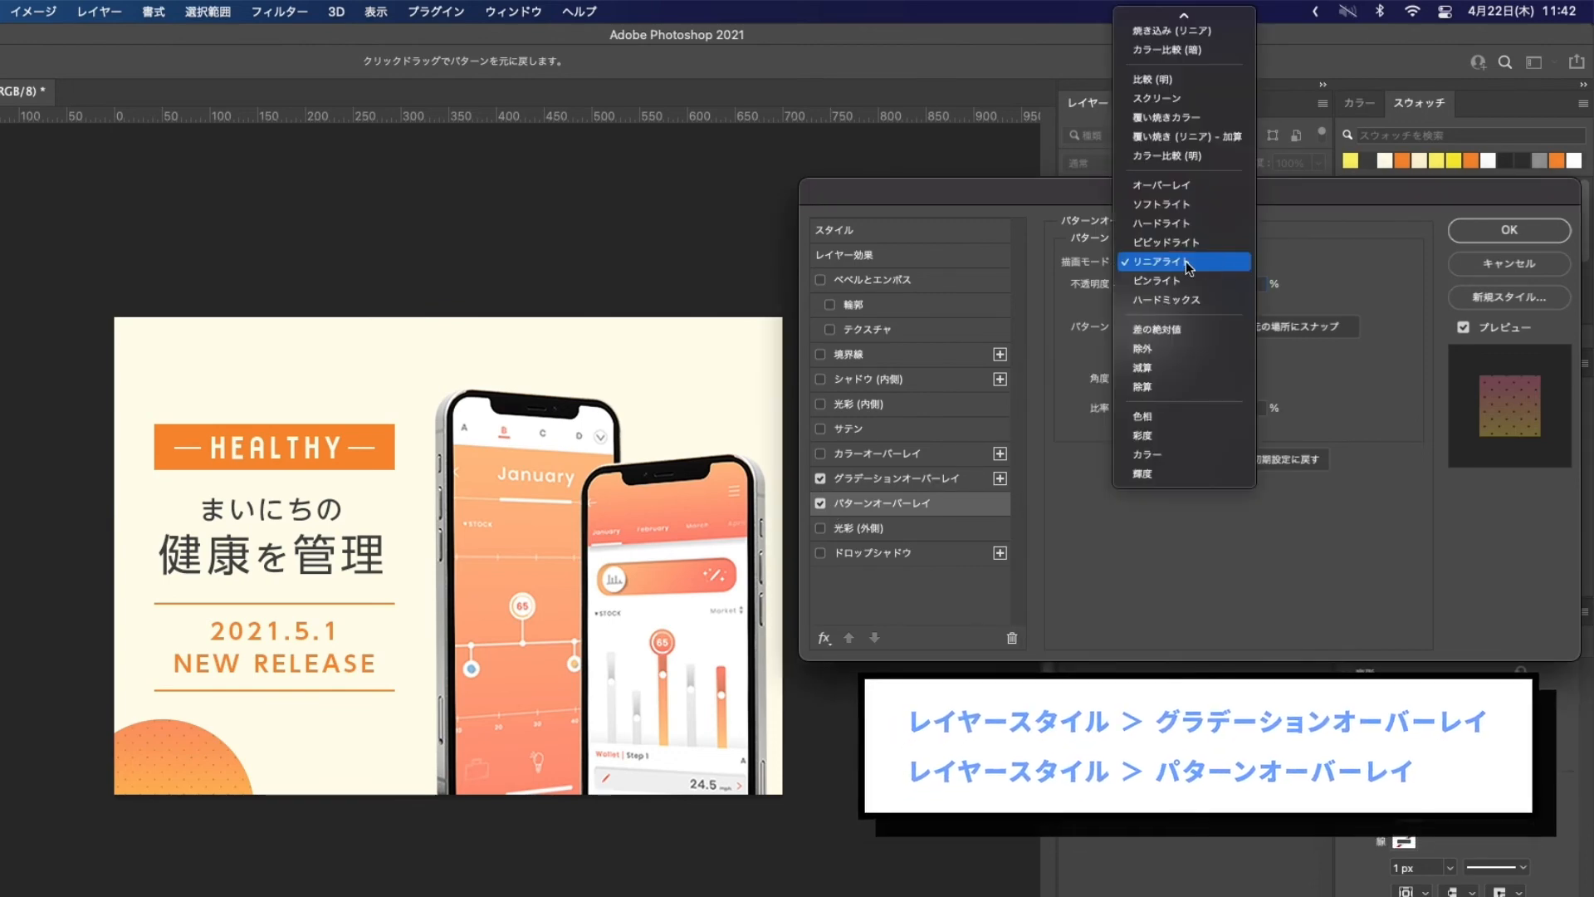
pyautogui.click(1185, 263)
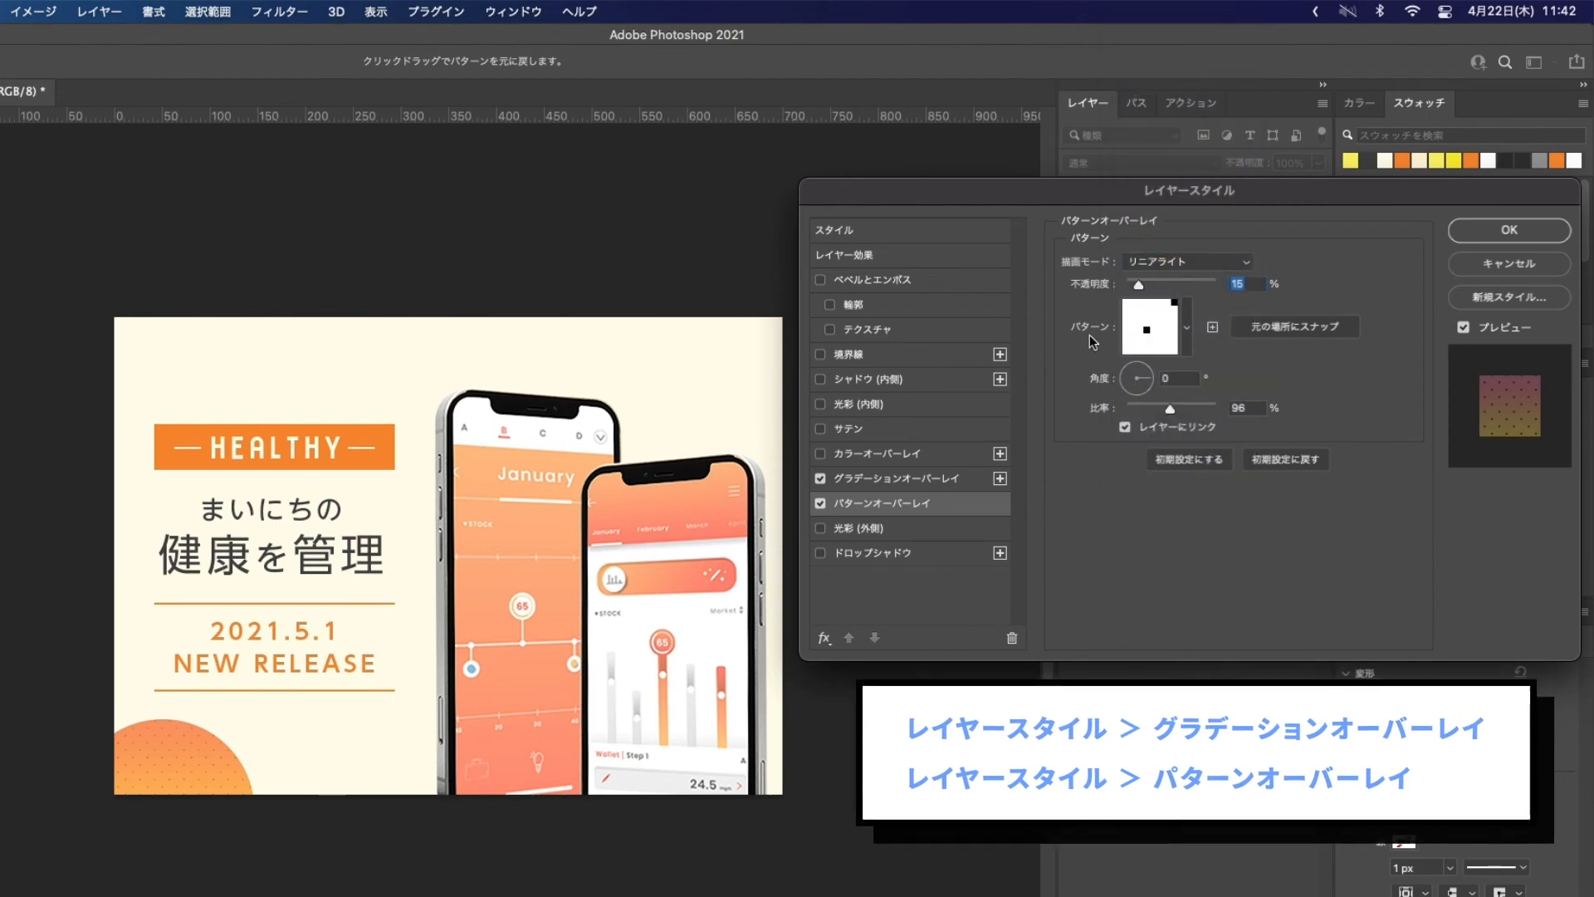
pyautogui.click(1510, 232)
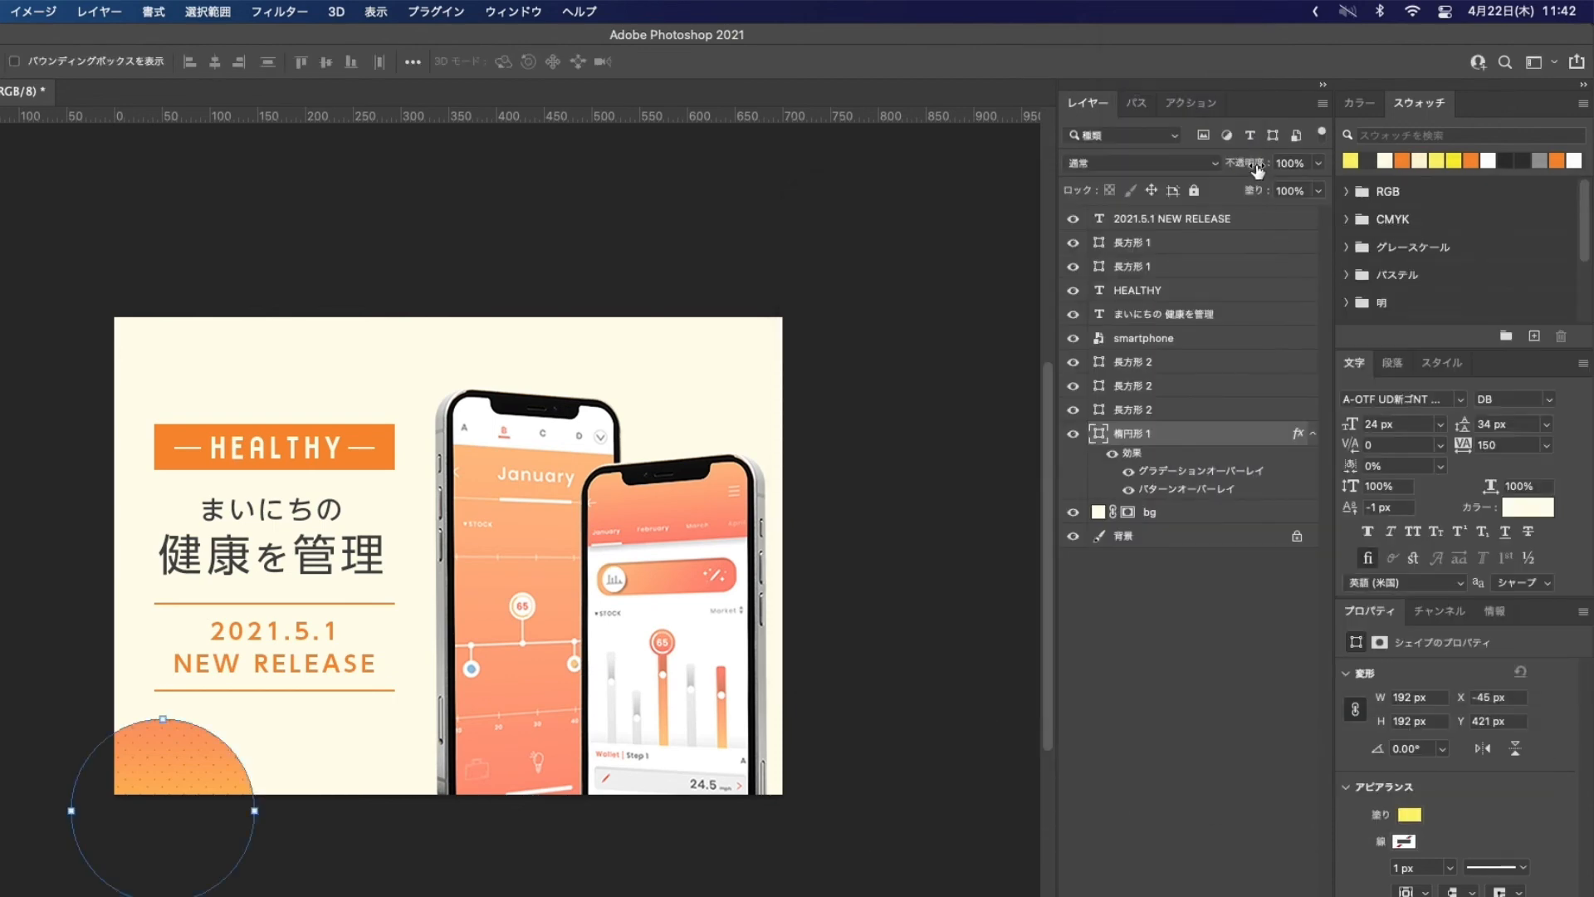
pyautogui.write('40')
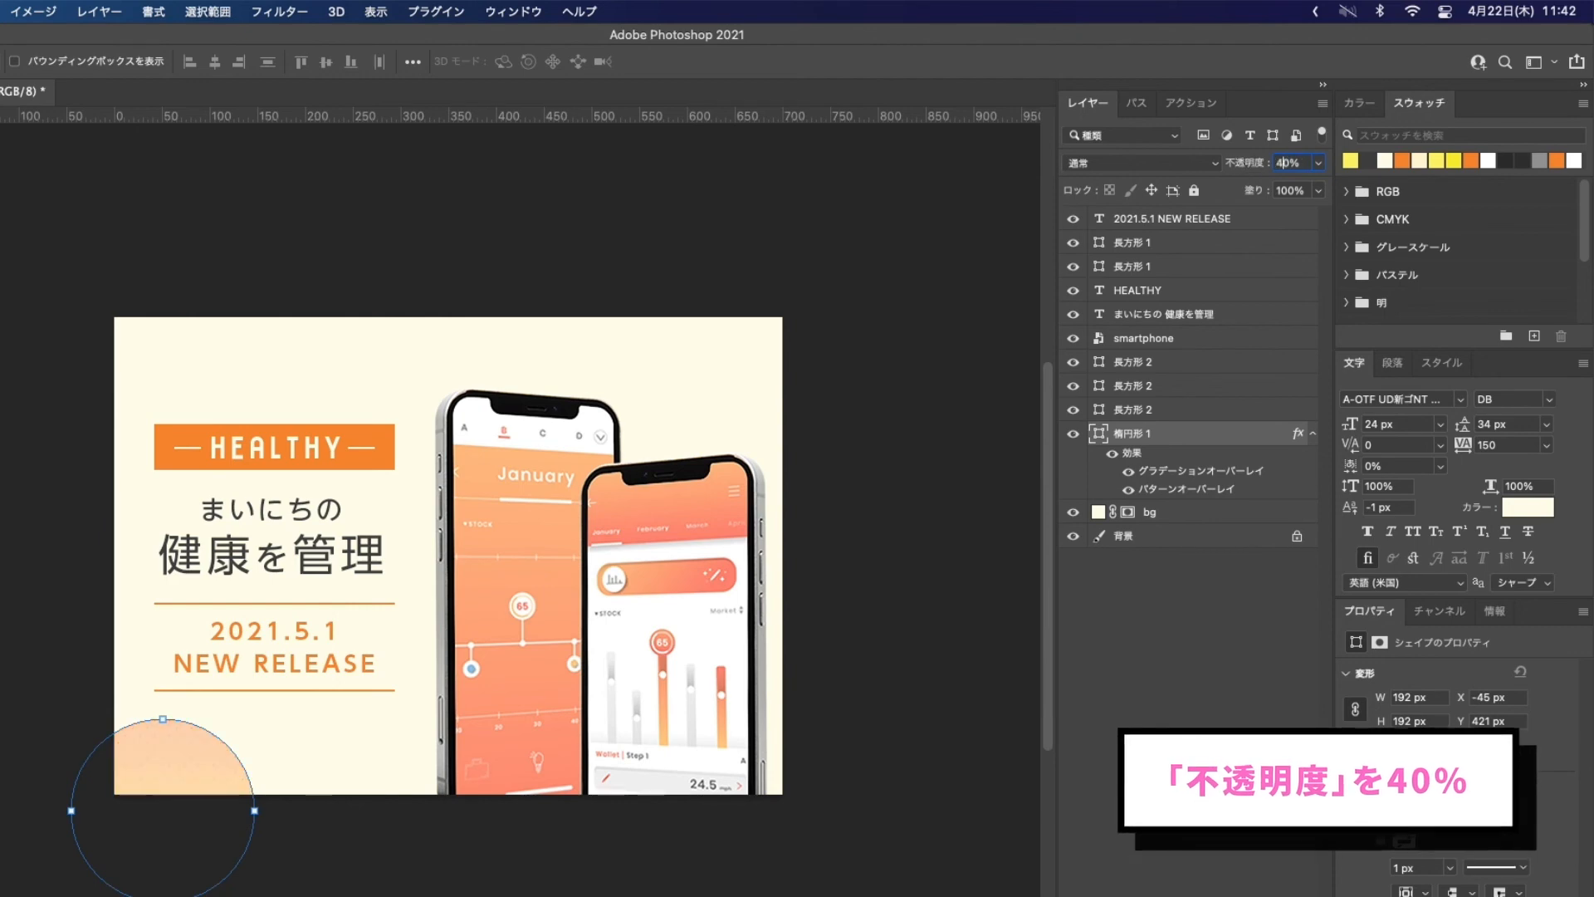
pyautogui.moveTo(505, 772); pyautogui.dragTo(520, 792)
pyautogui.press('super+z')
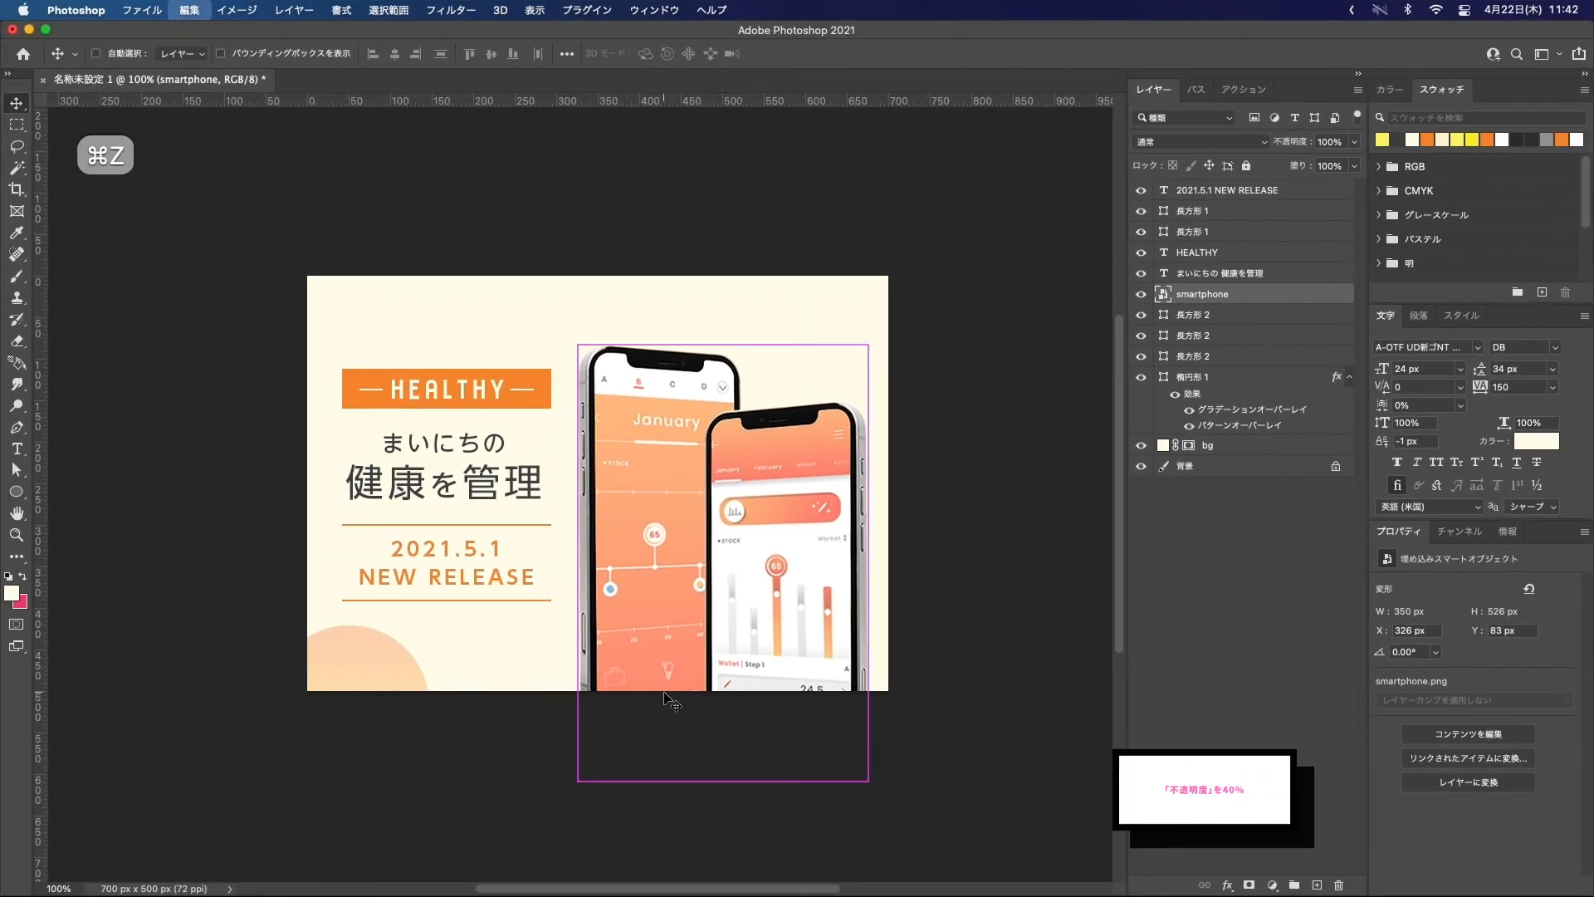
pyautogui.click(247, 812)
pyautogui.hotkey('ctrl', 'Left')
# Step: Duplicate the circle to the banner's upper-right corner at about X 556 px, Y -80 px and upper-left edge at about X -6 px, Y -121 px
pyautogui.moveTo(346, 657); pyautogui.dragTo(846, 239)
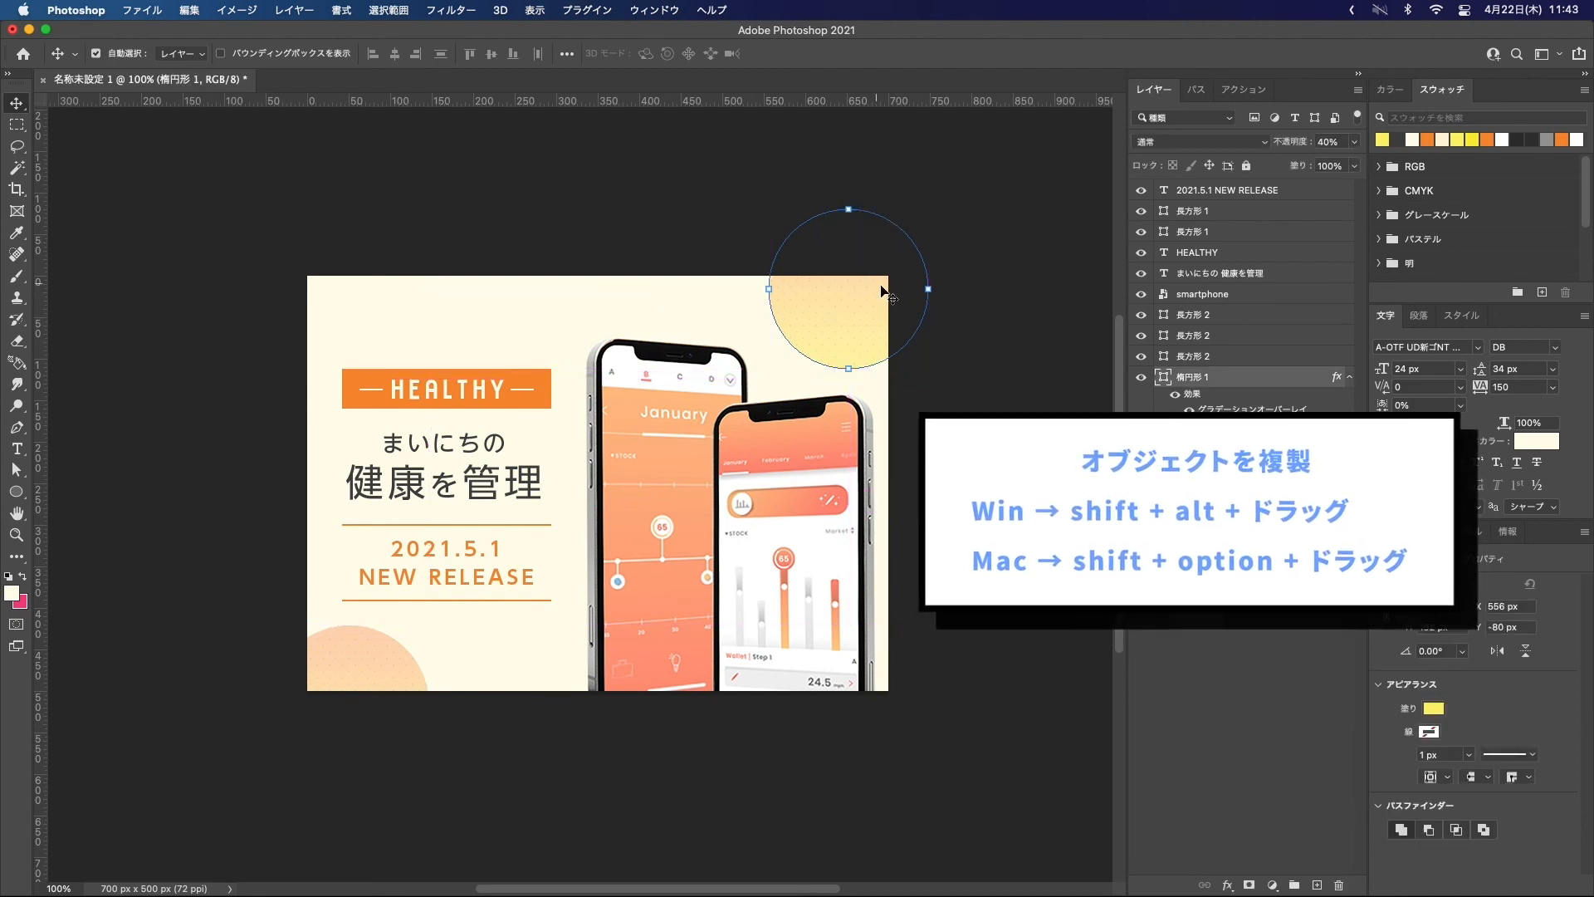
pyautogui.moveTo(850, 295); pyautogui.dragTo(369, 259)
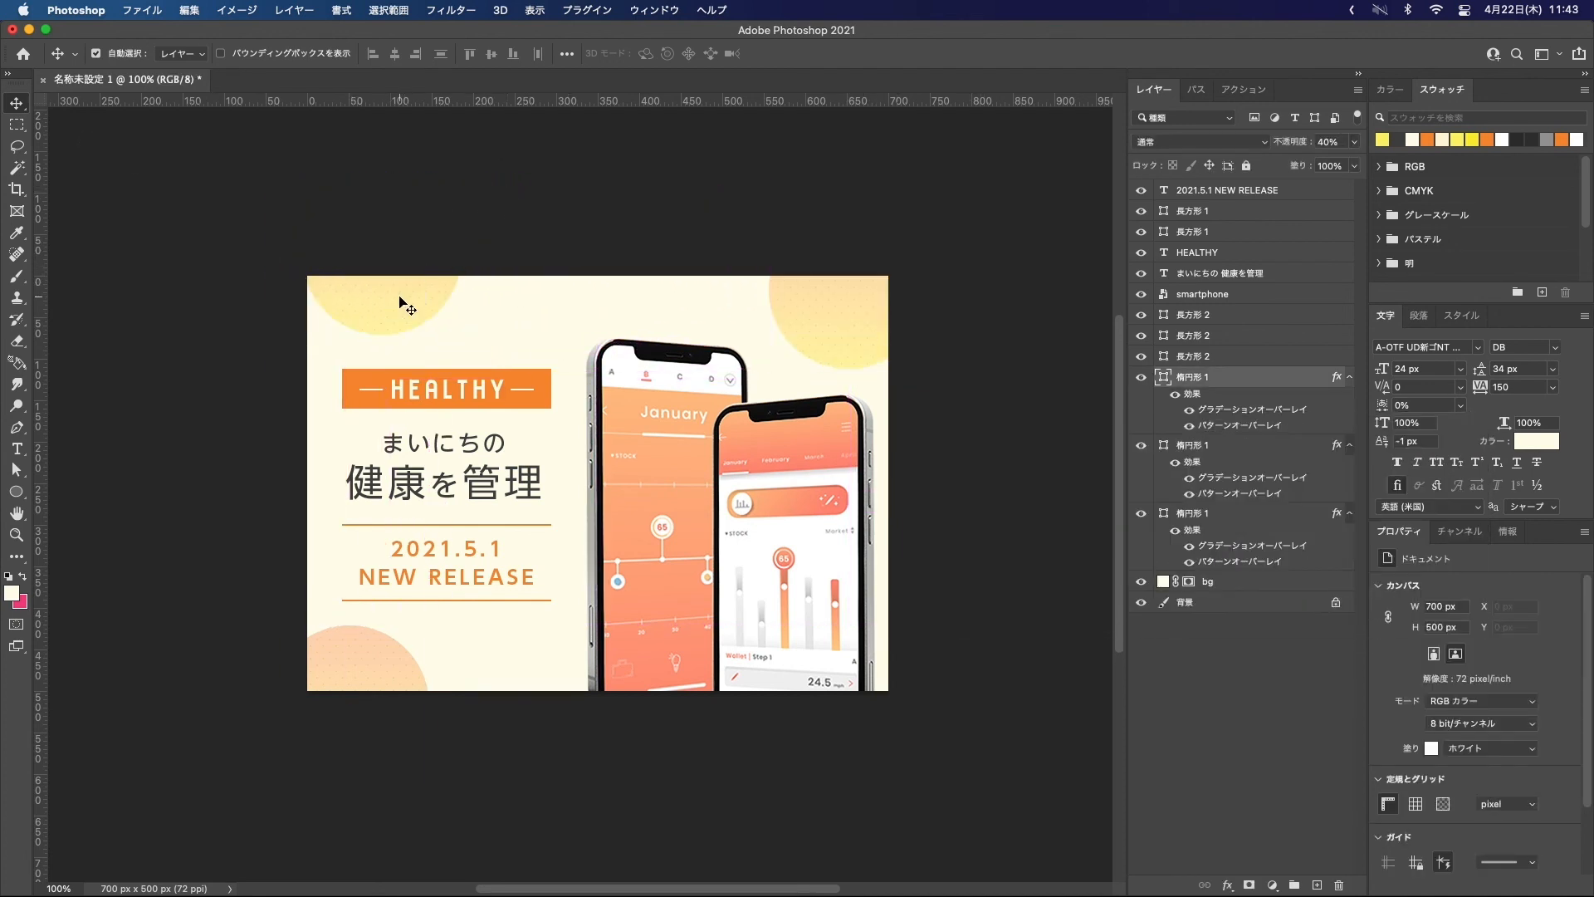
# Step: Reverse the gradient overlay of the circle at the banner's upper-left edge
pyautogui.doubleClick(1245, 419)
pyautogui.click(1271, 310)
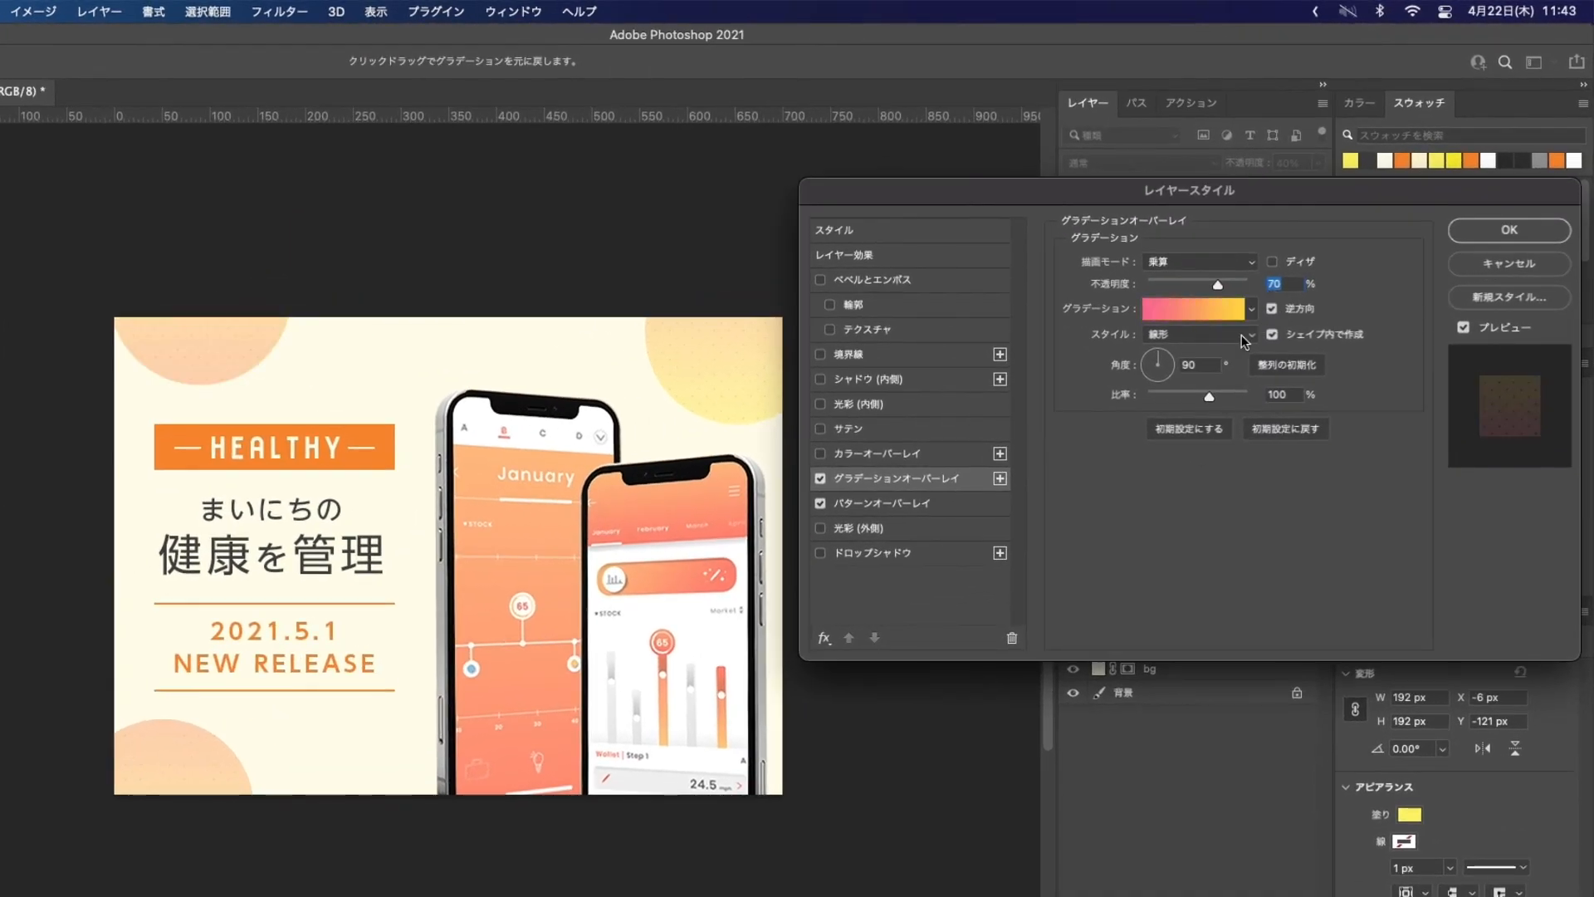
pyautogui.click(1509, 230)
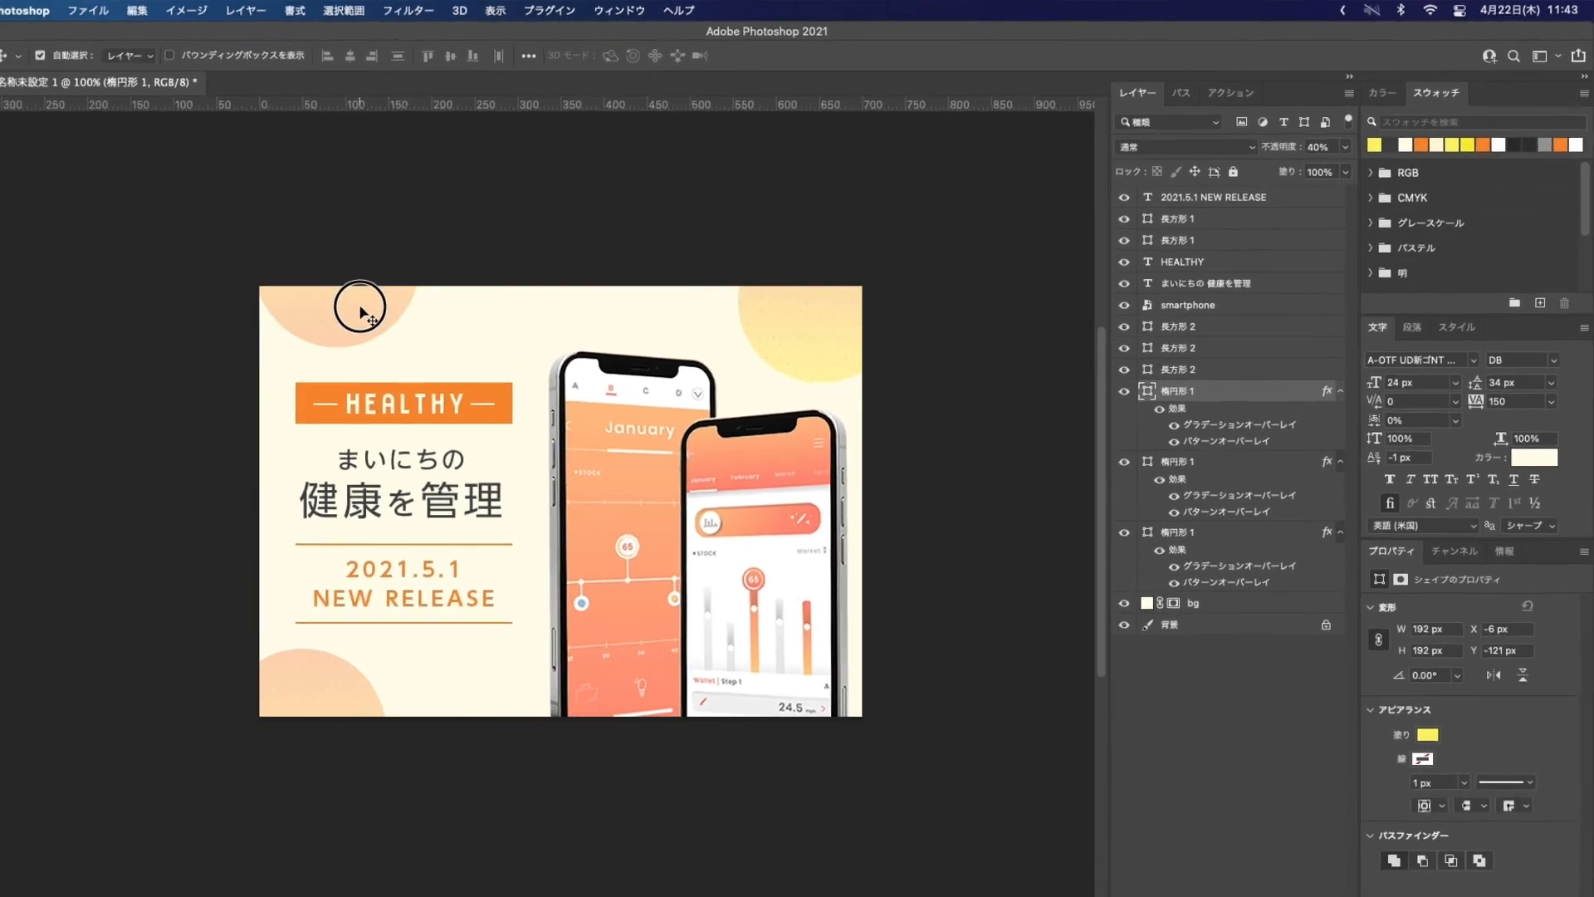
# Step: Enlarge the banner's upper-left circle to about 300 px in diameter and position it at about X -62 px, Y -226 px
pyautogui.press('super+t')
pyautogui.moveTo(303, 254); pyautogui.dragTo(214, 253)
pyautogui.moveTo(405, 244); pyautogui.dragTo(440, 202)
pyautogui.press('Return')
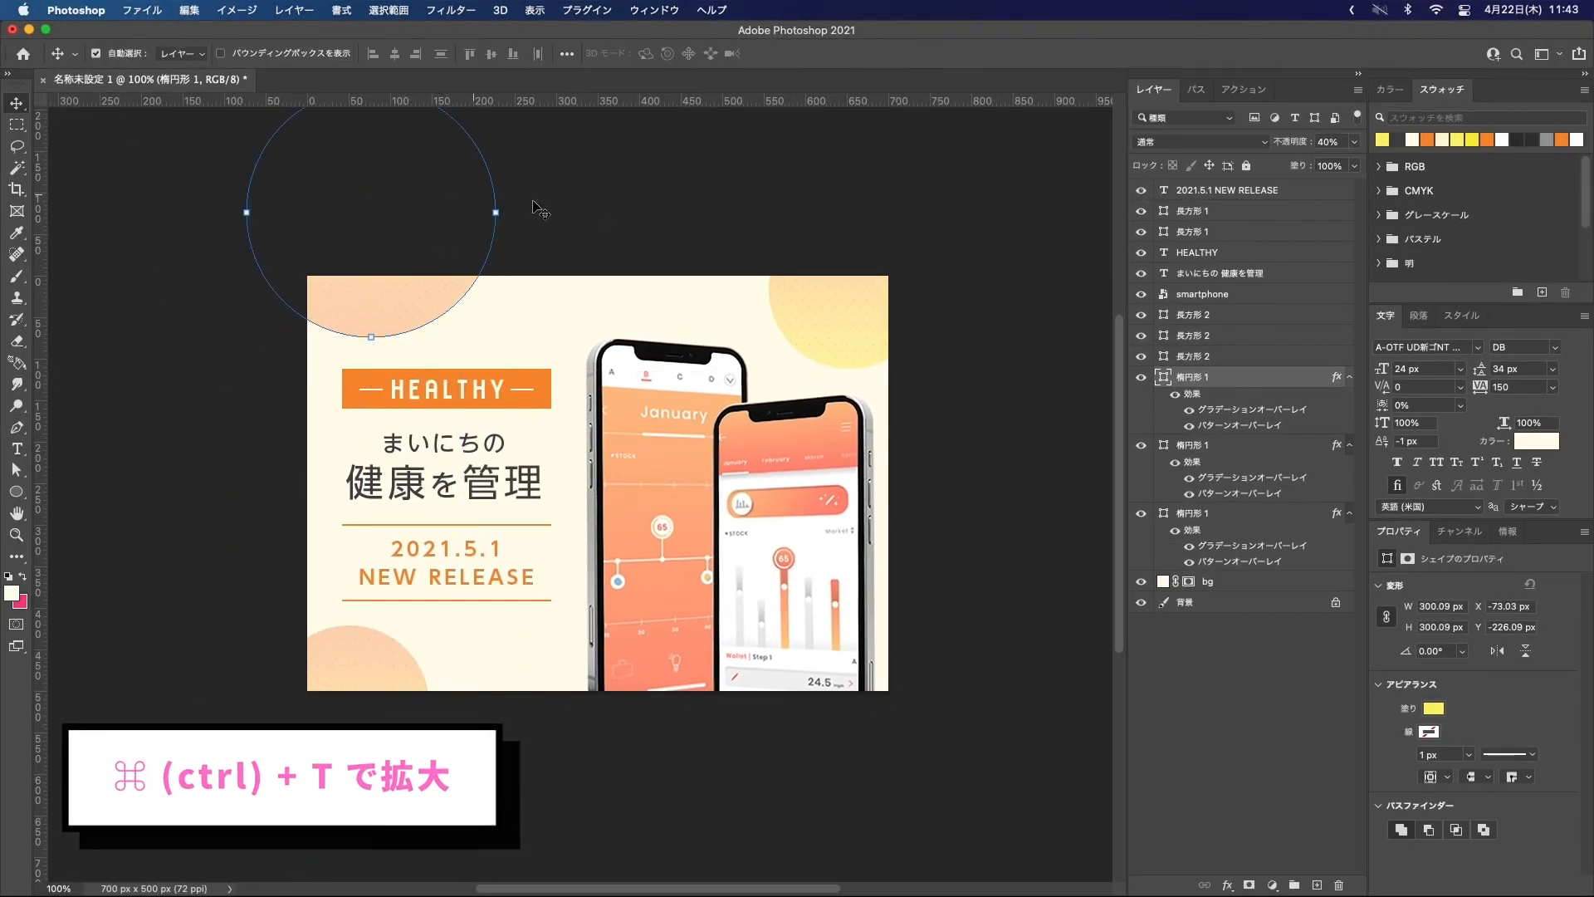
pyautogui.click(610, 207)
pyautogui.moveTo(386, 309); pyautogui.dragTo(394, 310)
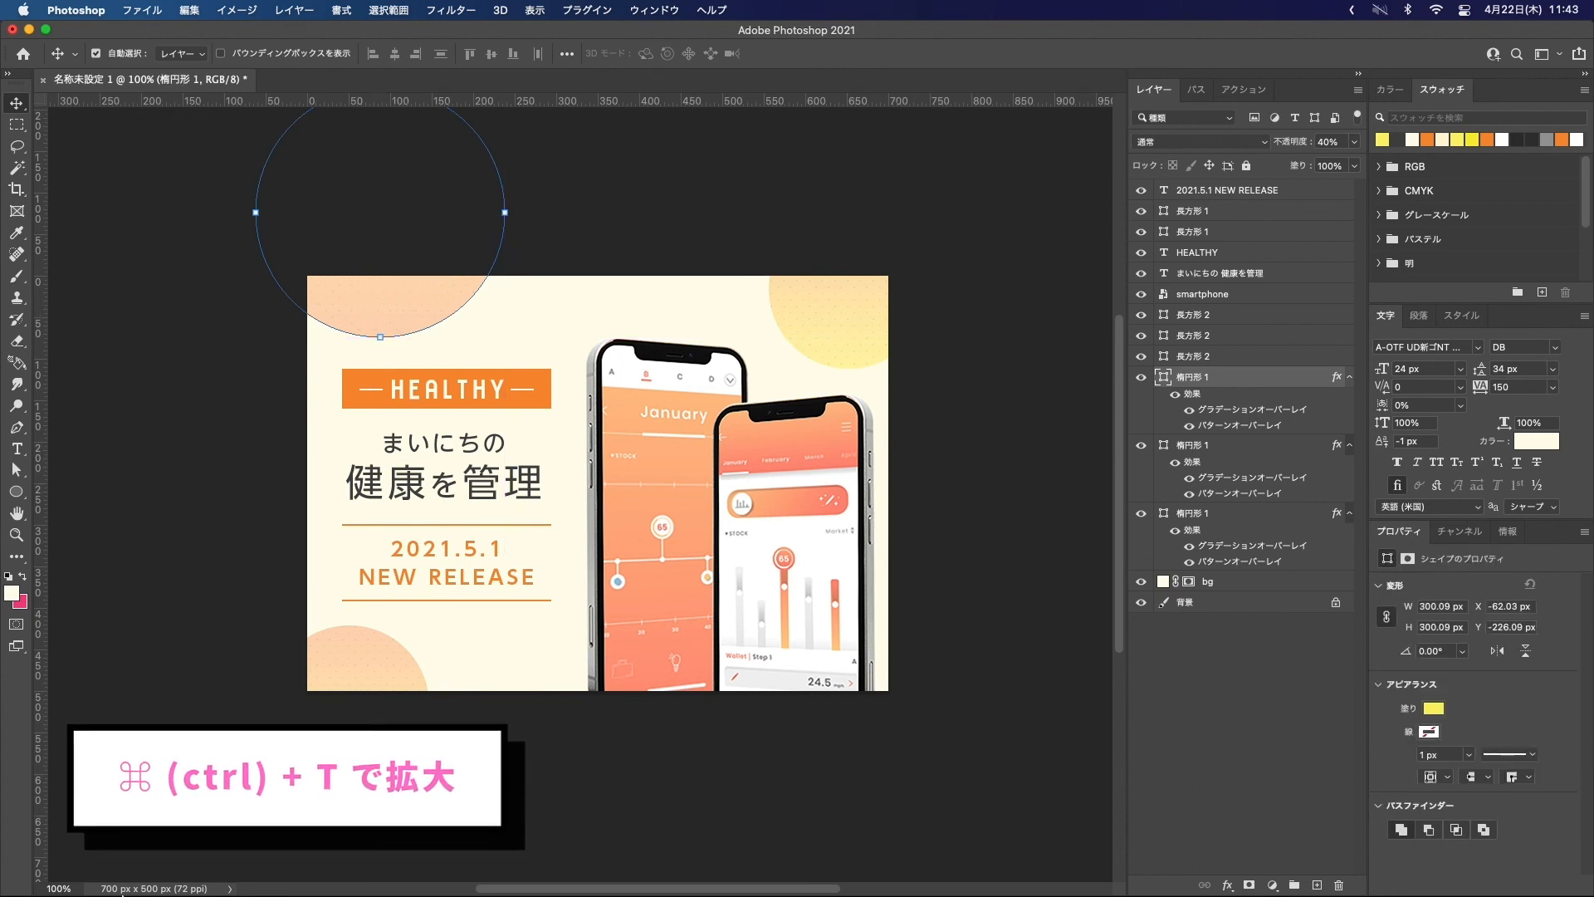
# Step: Move the lower-left circle to about X -28 px, Y 421 px and enlarge the upper-right circle to about 206 px in diameter
pyautogui.moveTo(347, 661); pyautogui.dragTo(366, 662)
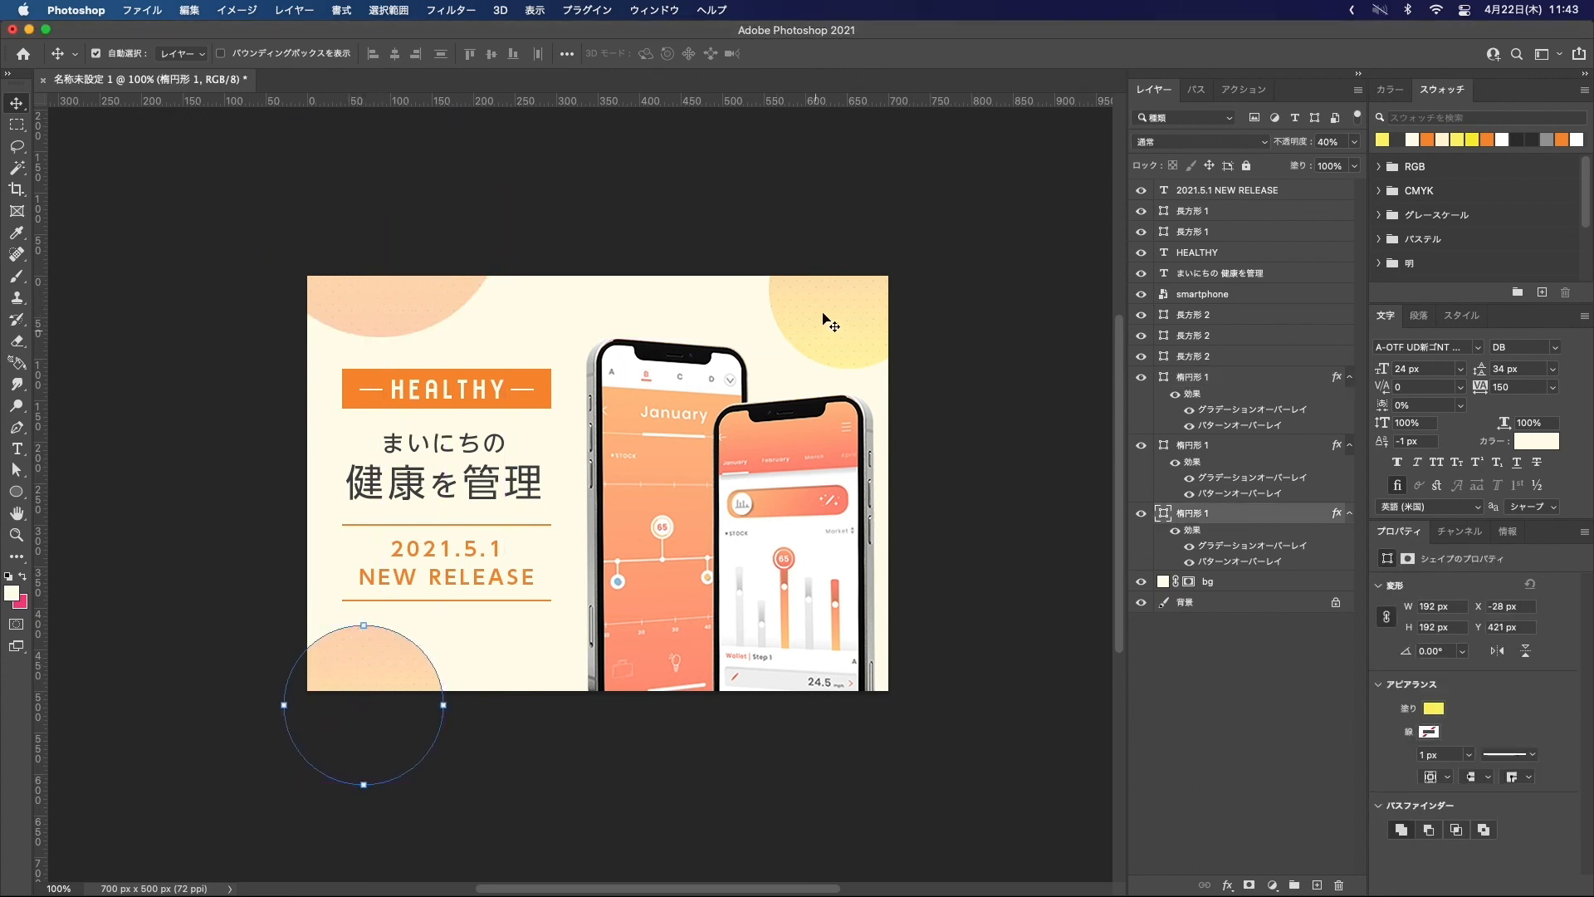
pyautogui.click(825, 313)
pyautogui.press('super+t')
pyautogui.moveTo(767, 286); pyautogui.dragTo(756, 285)
pyautogui.moveTo(852, 277); pyautogui.dragTo(853, 272)
pyautogui.press('Return')
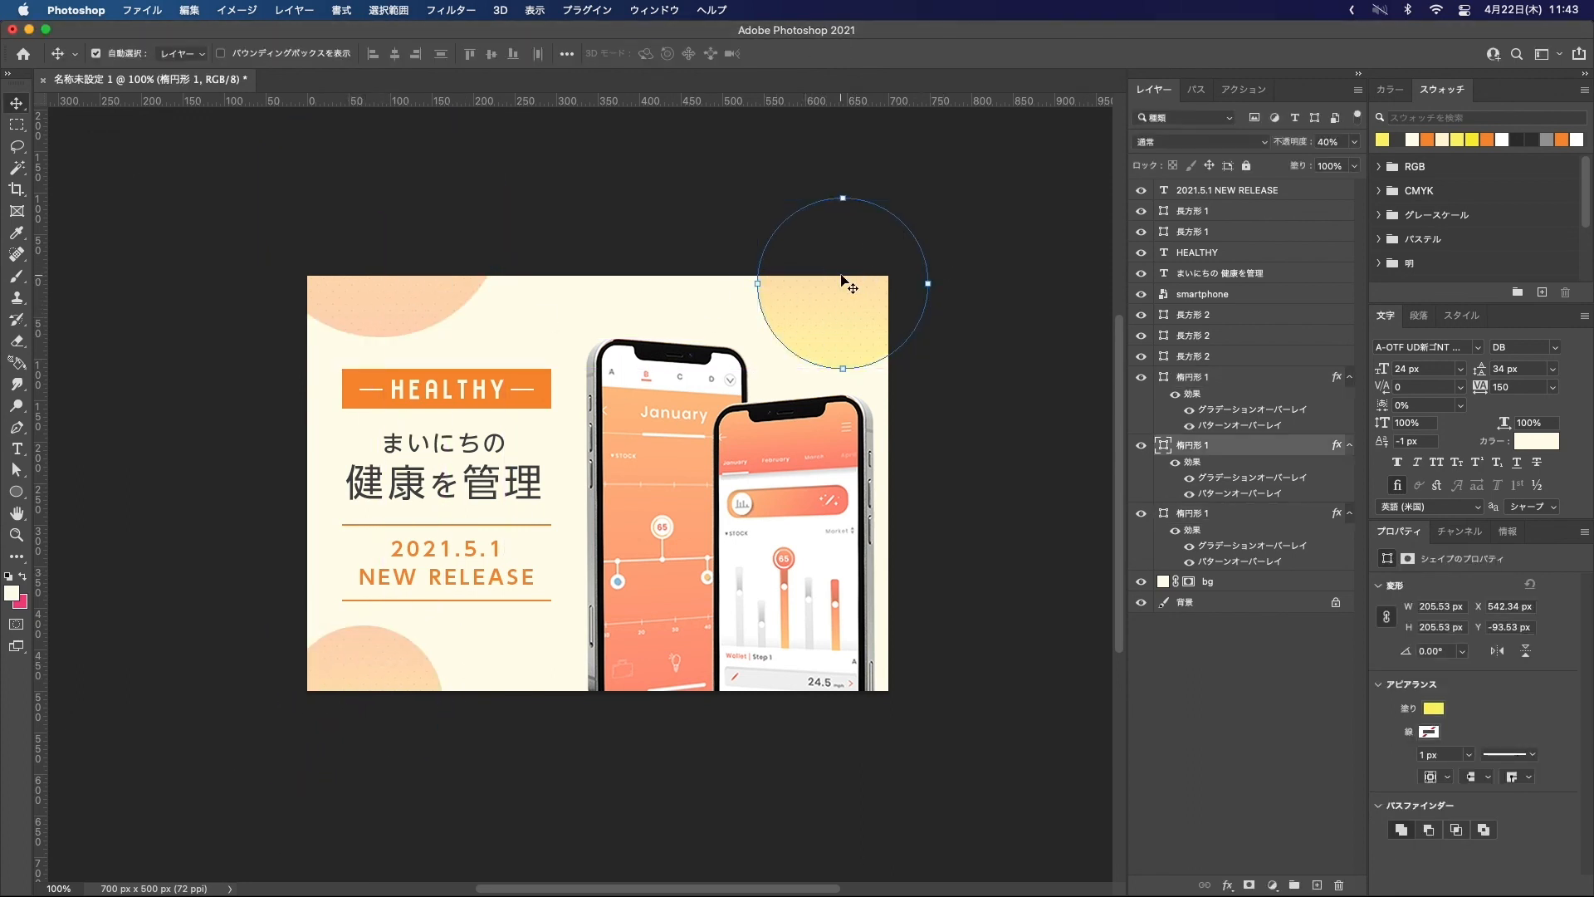
# Step: Nudge the smartphone image to X 331 px, Y 74 px
pyautogui.click(967, 193)
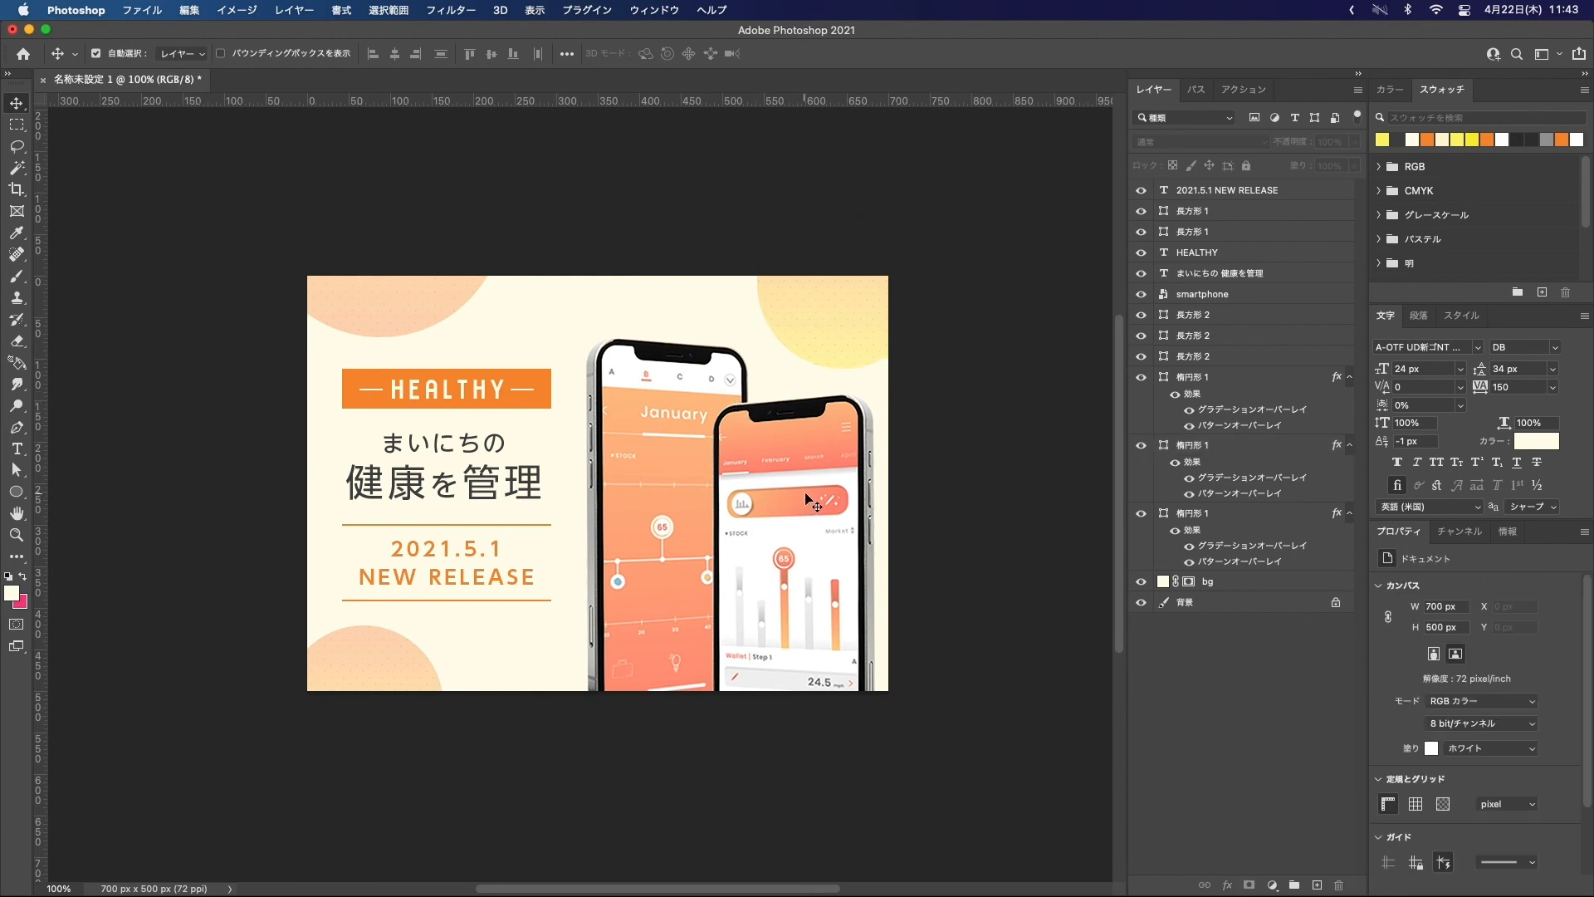
pyautogui.moveTo(832, 484); pyautogui.dragTo(829, 483)
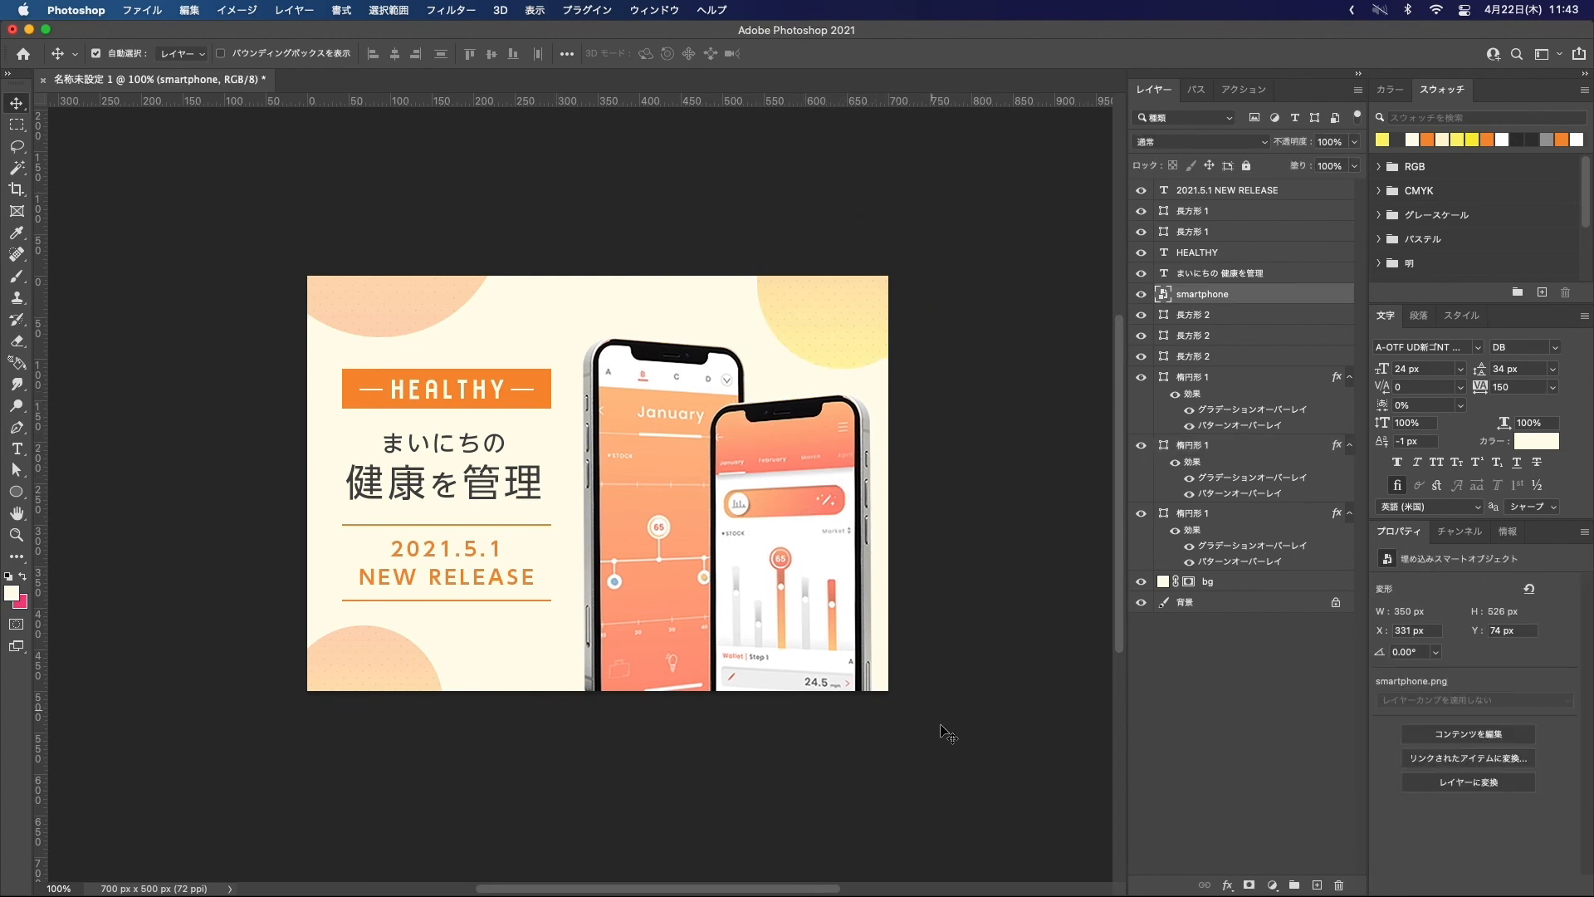